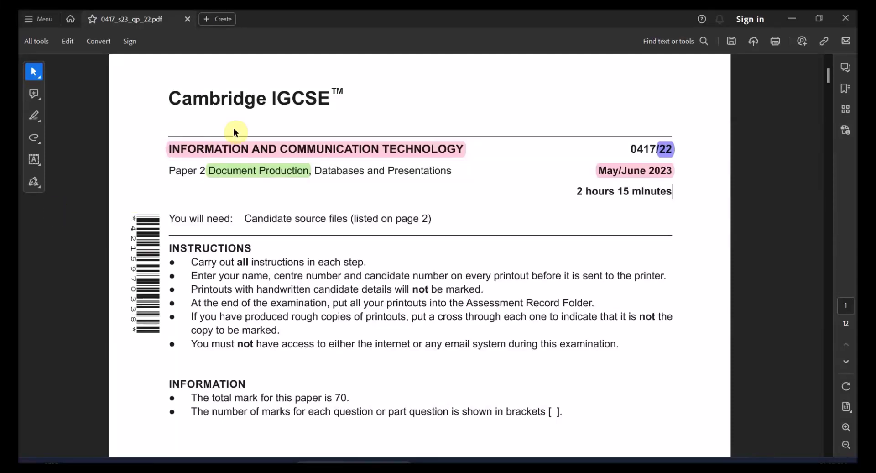
Highlight IGCSE, paper code 0417, Document Production and /22 in the exam paper's title page
double_click(275, 97)
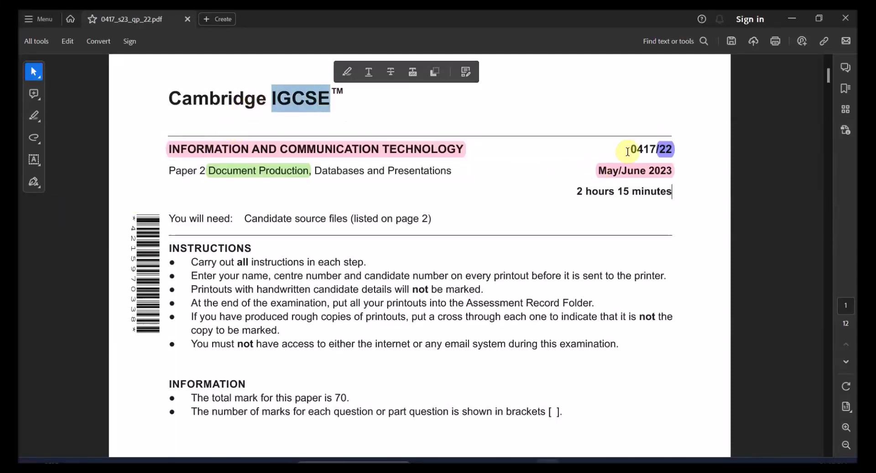
left_click_drag(631, 149, 644, 147)
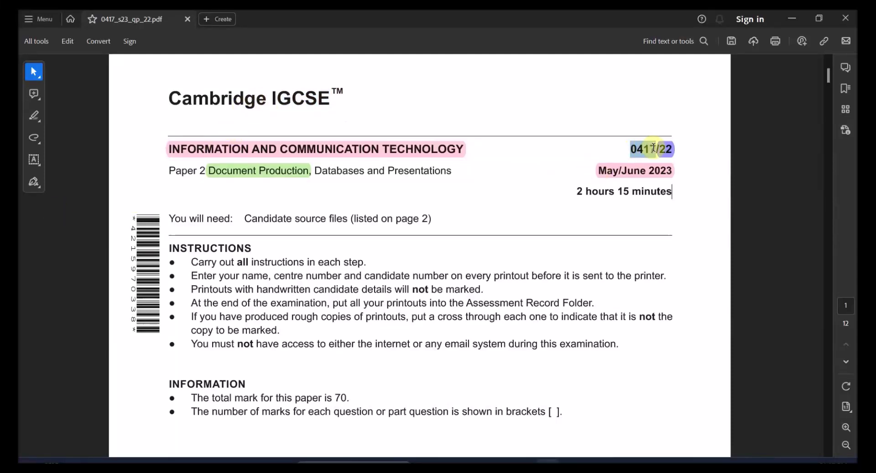
left_click_drag(654, 147, 659, 148)
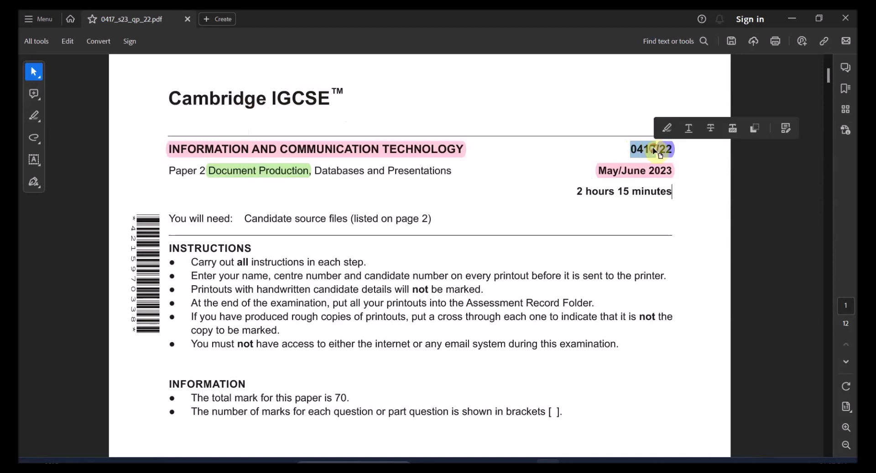
left_click(208, 172)
left_click(531, 157)
left_click(671, 156)
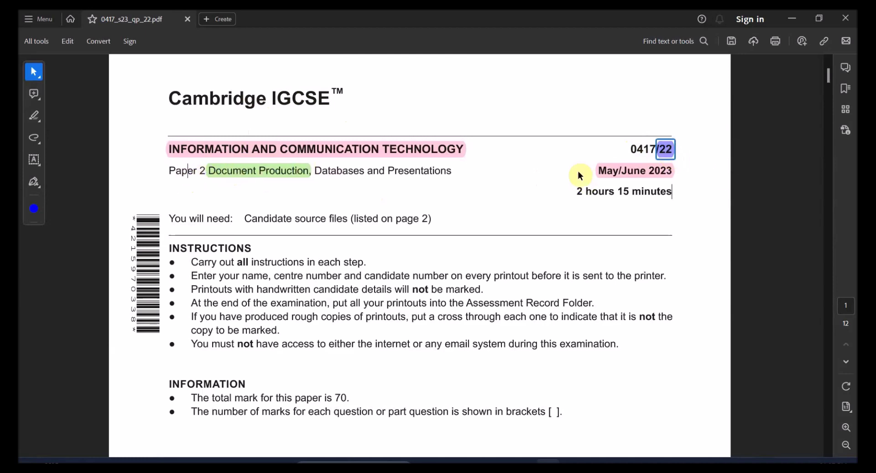
left_click(269, 174)
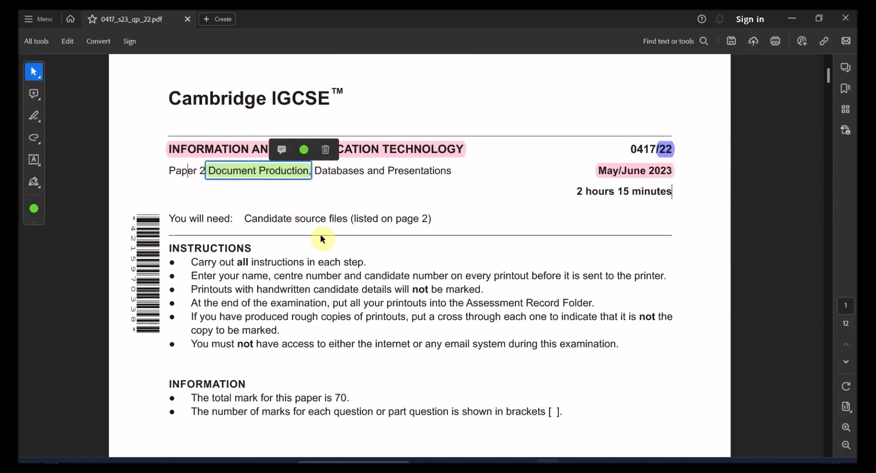
Mark the supplied source file list on page 2, then bring the 2023 May-June folder forward
scroll(415, 311, "down", 15)
scroll(401, 325, "down", 5)
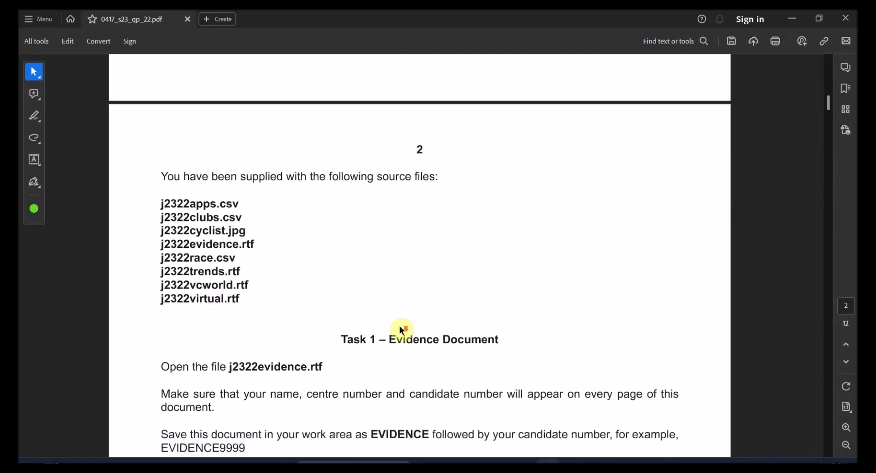
scroll(262, 277, "up", 1, "ctrl")
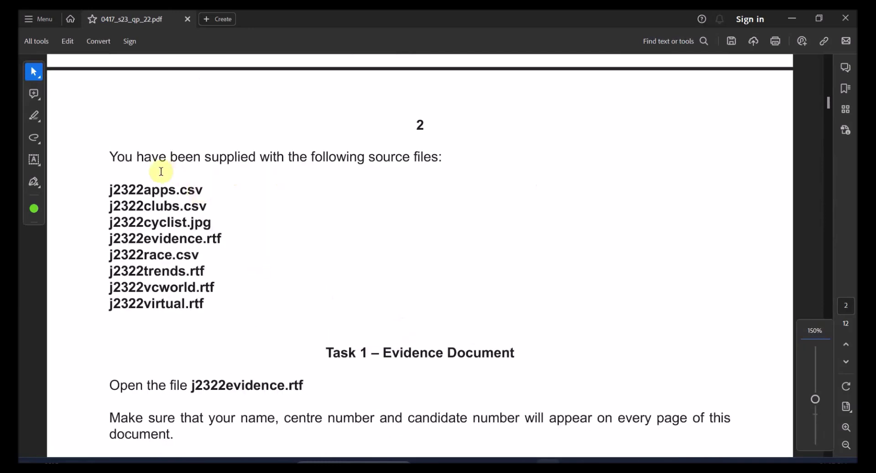
left_click_drag(144, 154, 201, 303)
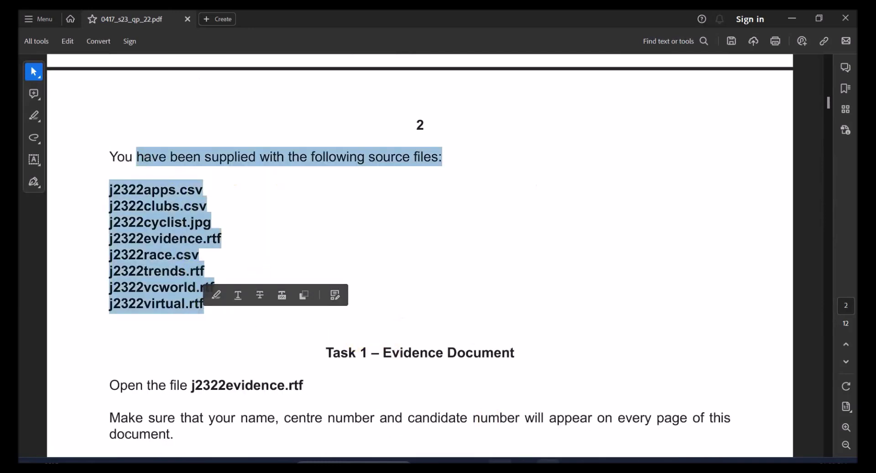
left_click(548, 461)
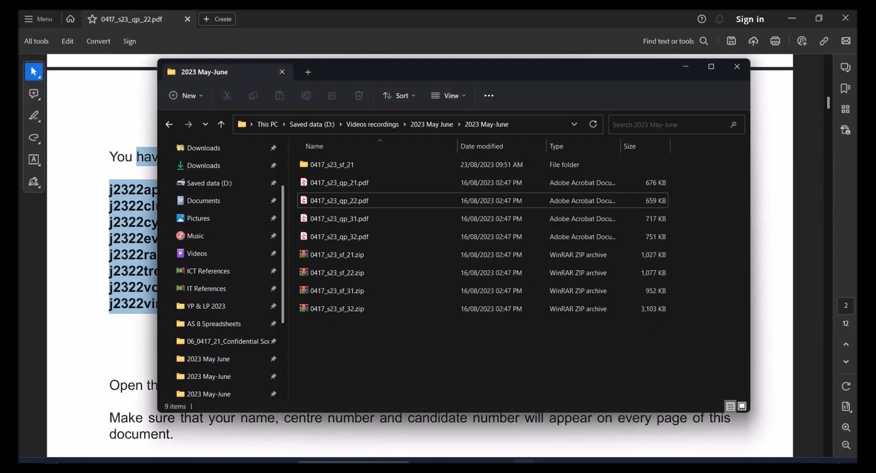
Extract 0417_s23_sf_22.zip into its own 0417_s23_sf_22 folder and open it
left_click(343, 275)
right_click(341, 275)
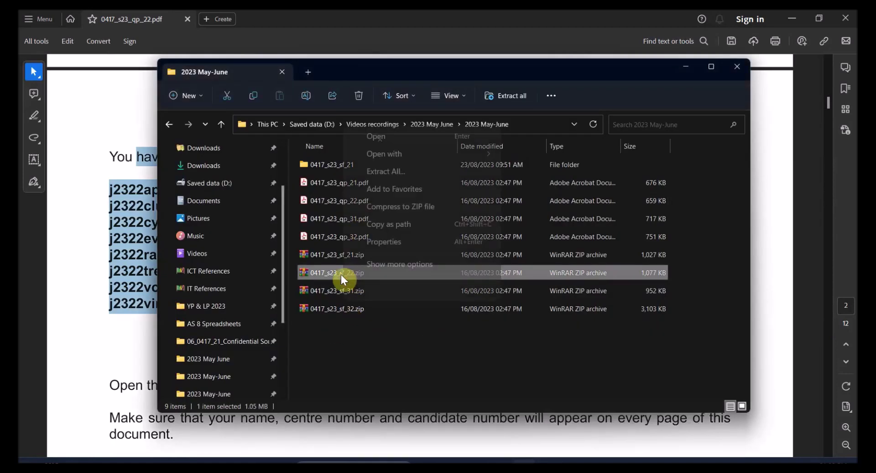
left_click(421, 263)
left_click(475, 266)
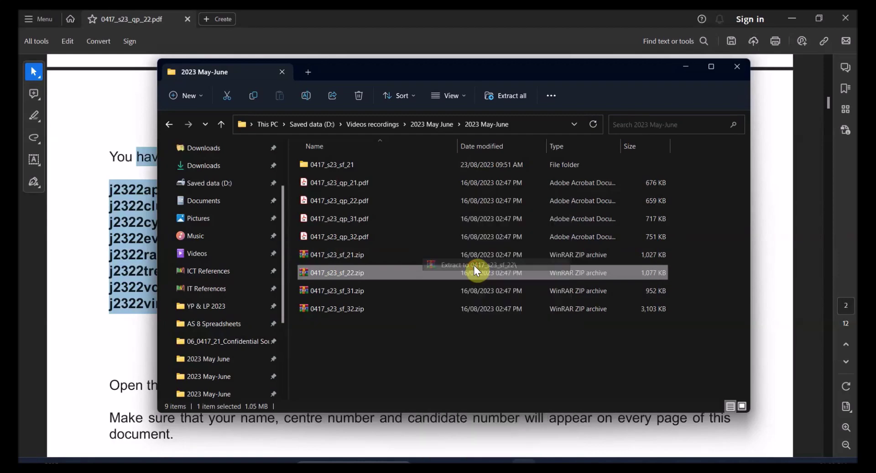
double_click(352, 183)
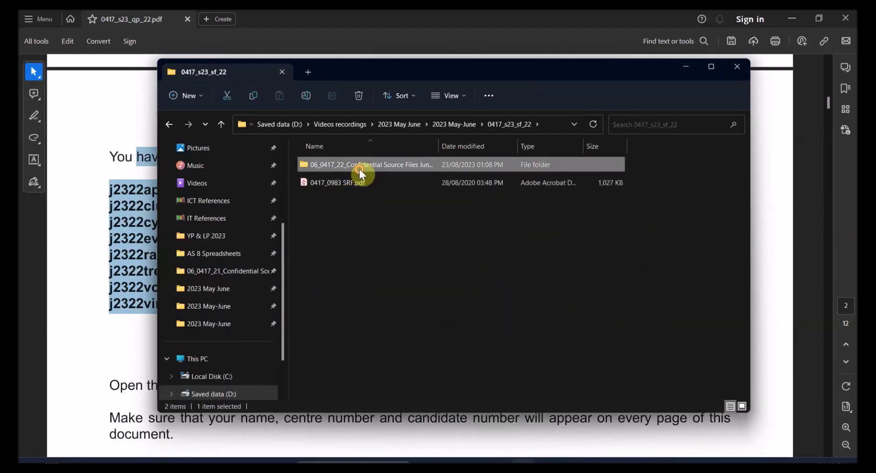
Group the confidential source files by type, widen the Type column, and return to the exam paper
double_click(358, 165)
right_click(472, 361)
mouse_move(591, 250)
left_click(652, 290)
left_click(354, 214)
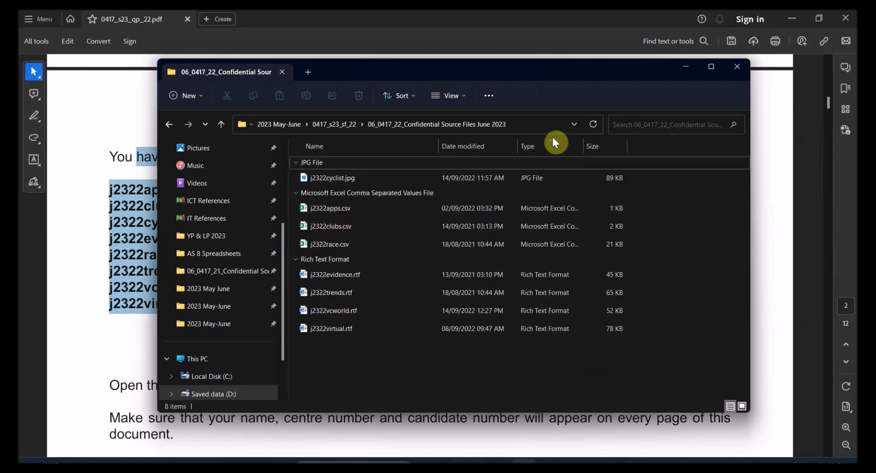
left_click_drag(584, 145, 676, 147)
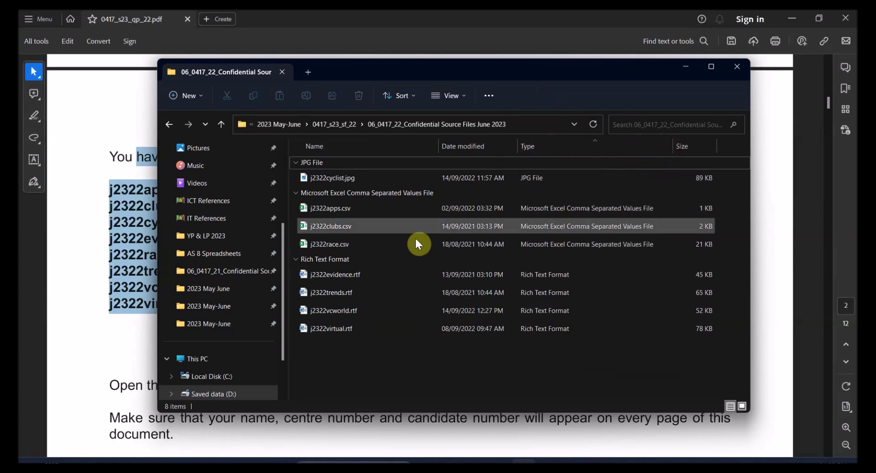
left_click(432, 11)
scroll(218, 273, "down", 4)
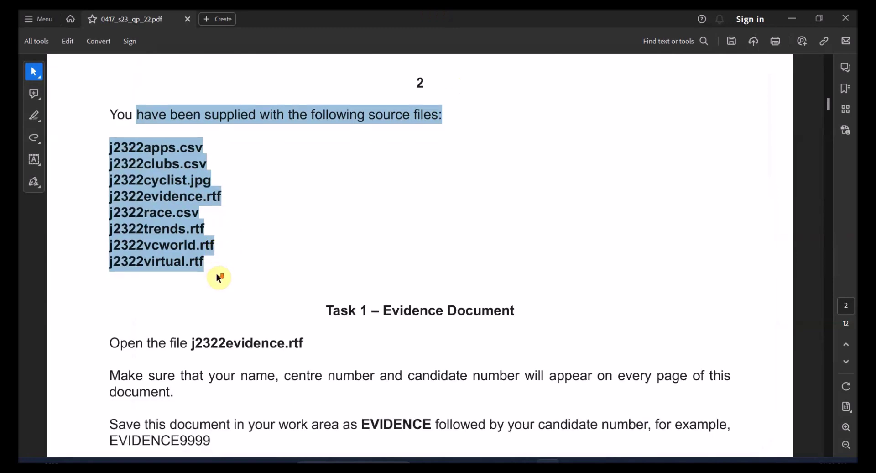
Highlight the Task 1 instructions on j2322evidence.rtf and EVIDENCE9999 naming, then select j2322evidence.rtf
left_click_drag(327, 161, 445, 160)
scroll(327, 229, "up", 1)
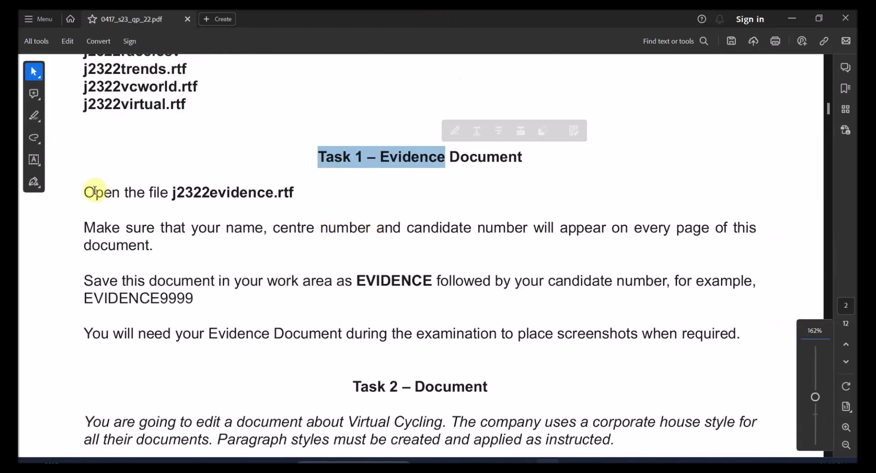
left_click_drag(95, 191, 273, 193)
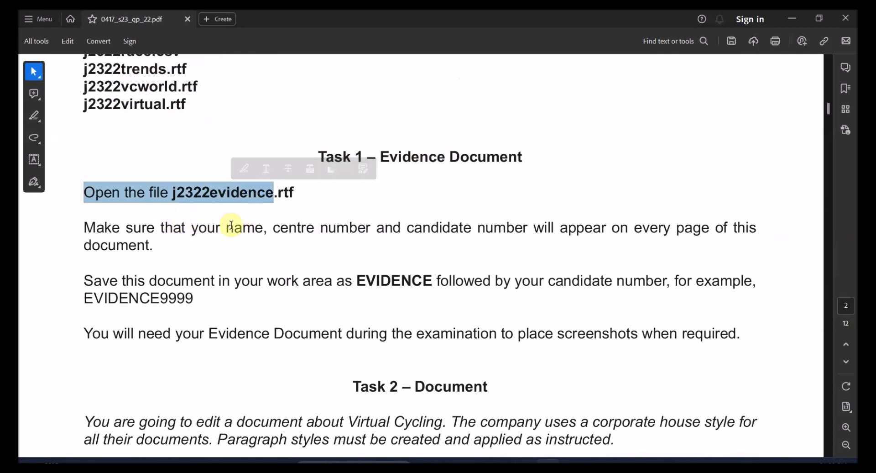
left_click_drag(398, 228, 627, 228)
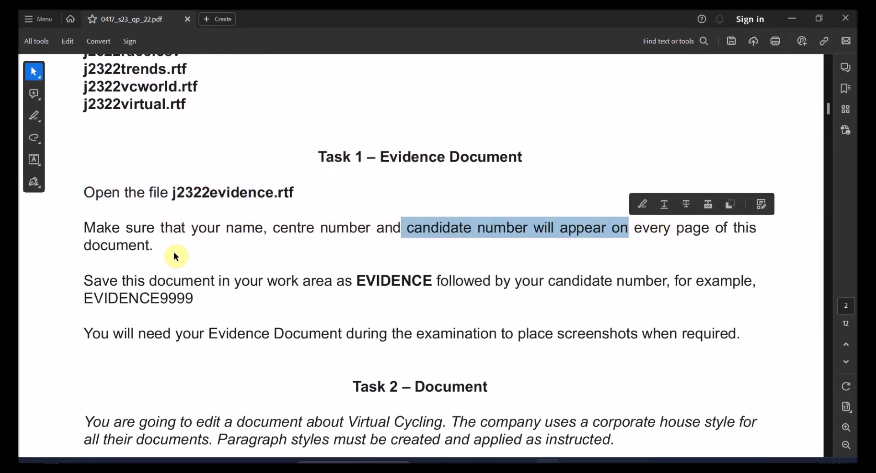
left_click_drag(195, 299, 86, 298)
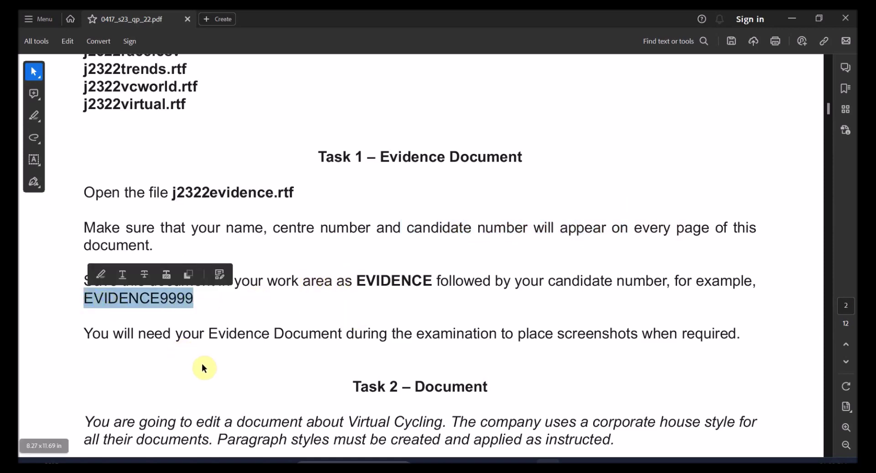
key("alt+Tab")
left_click(339, 274)
Open j2322evidence.rtf in Word, clear the side pane and warning bar, and insert a three-column header
double_click(340, 275)
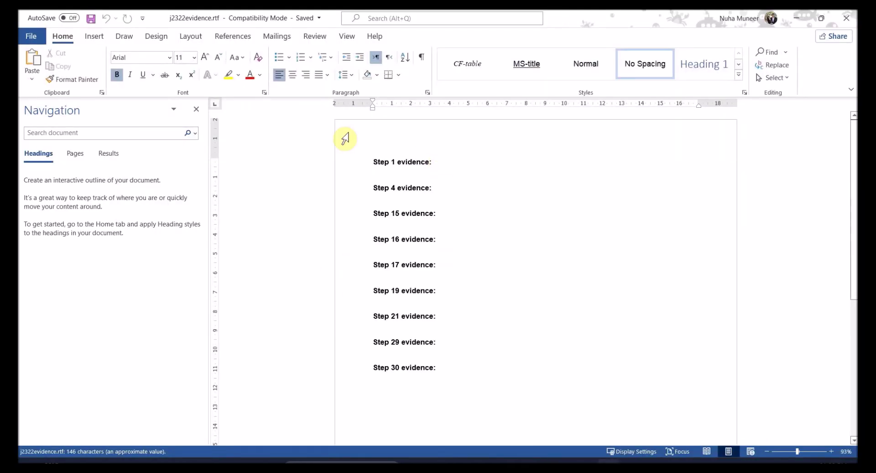
left_click(194, 123)
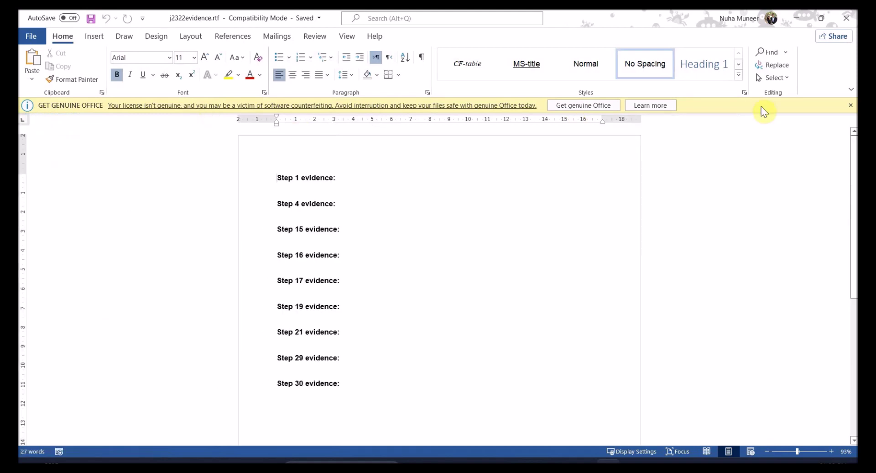
left_click(851, 108)
double_click(389, 135)
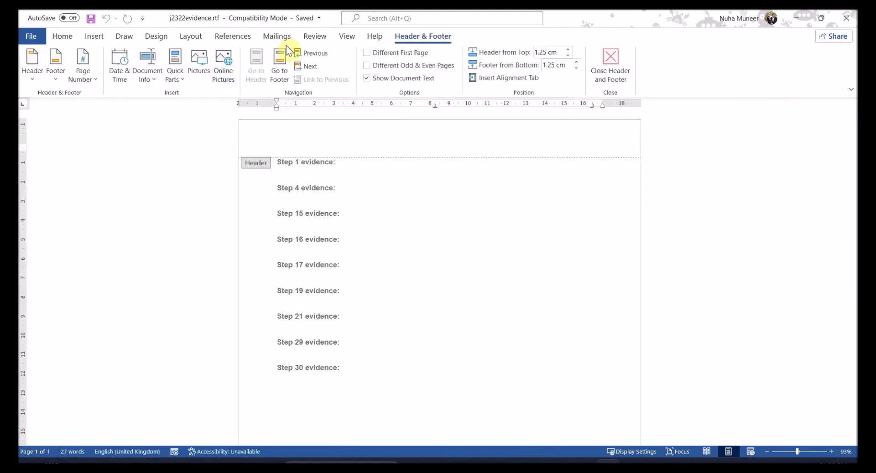
scroll(306, 131, "up", 3)
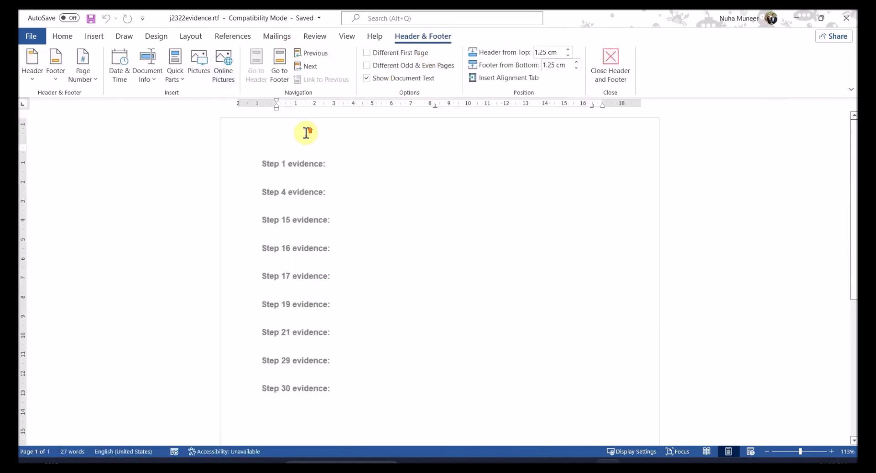
left_click(32, 69)
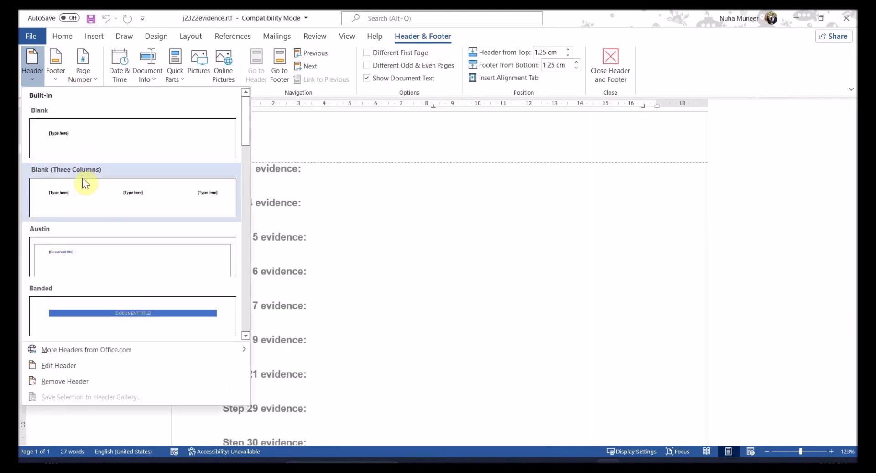
left_click(84, 182)
Enter the candidate's name, centre number and candidate number in the three header placeholders
left_click(249, 150)
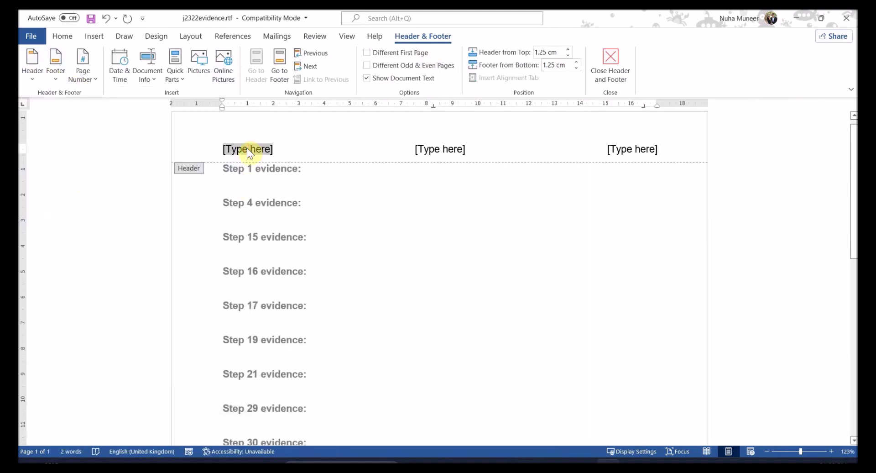
type("Nuha")
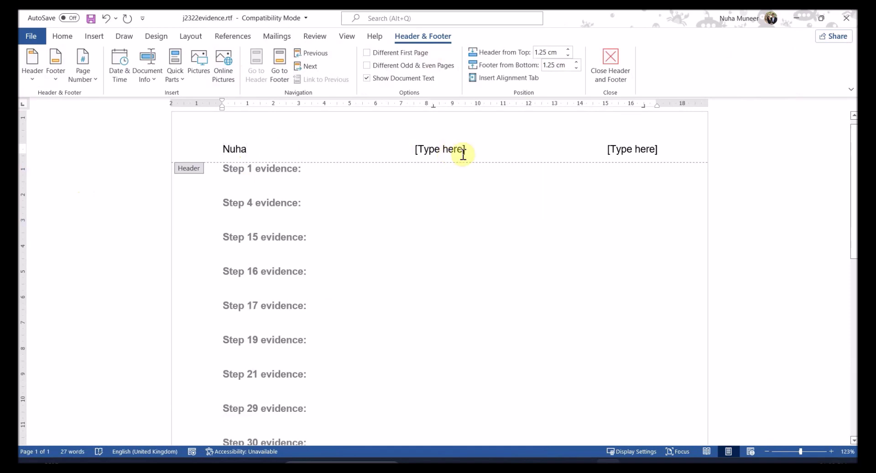
left_click(463, 155)
type("MM012")
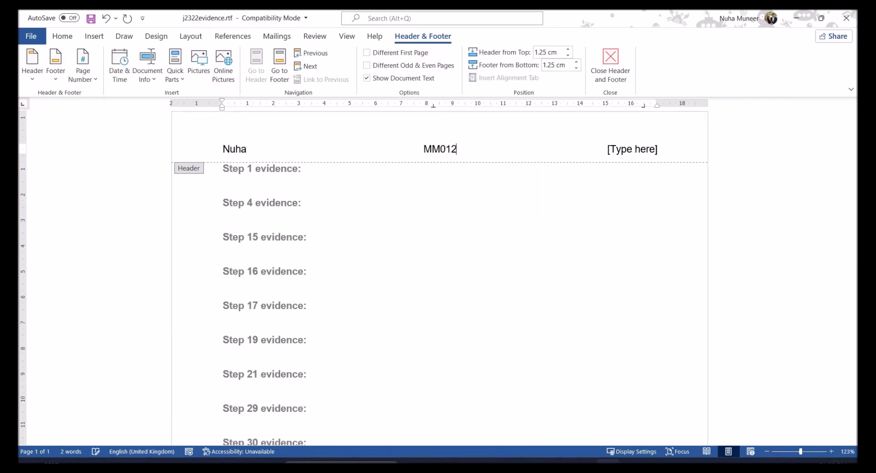
left_click(621, 153)
type("0001")
double_click(511, 257)
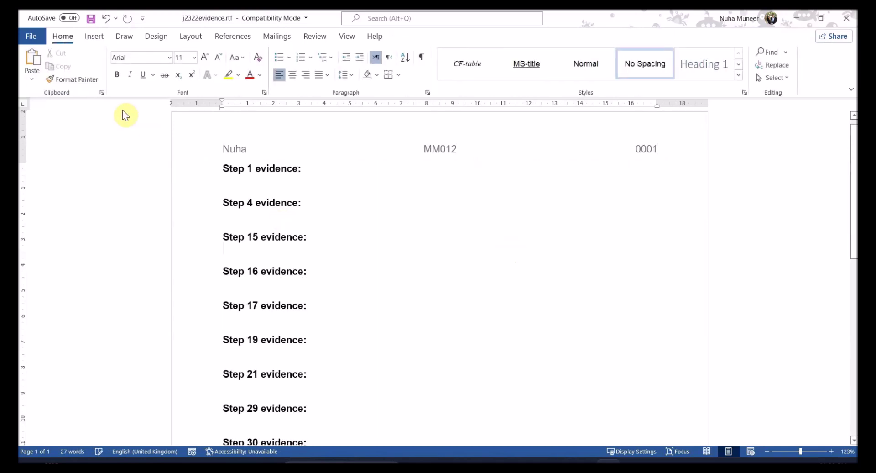
Save the evidence file as Word Document EVIDENCE0001.docx and accept the format upgrade
key("alt+Tab")
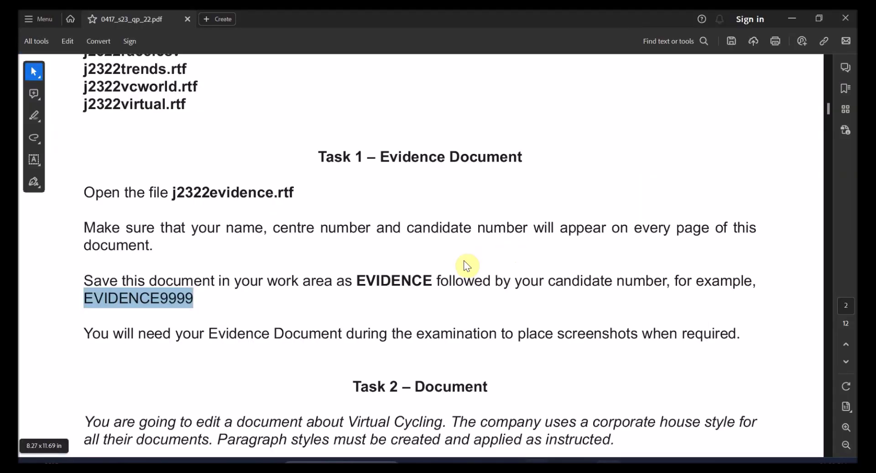
scroll(358, 284, "down", 1)
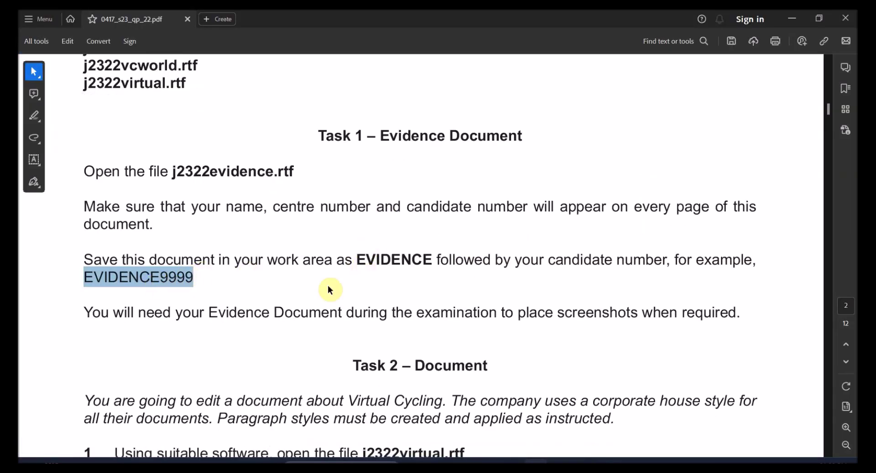
key("alt+Tab")
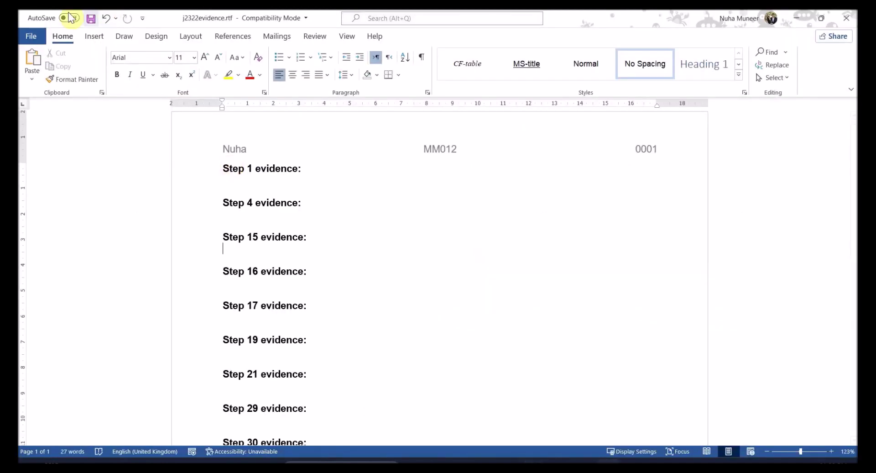
left_click(27, 35)
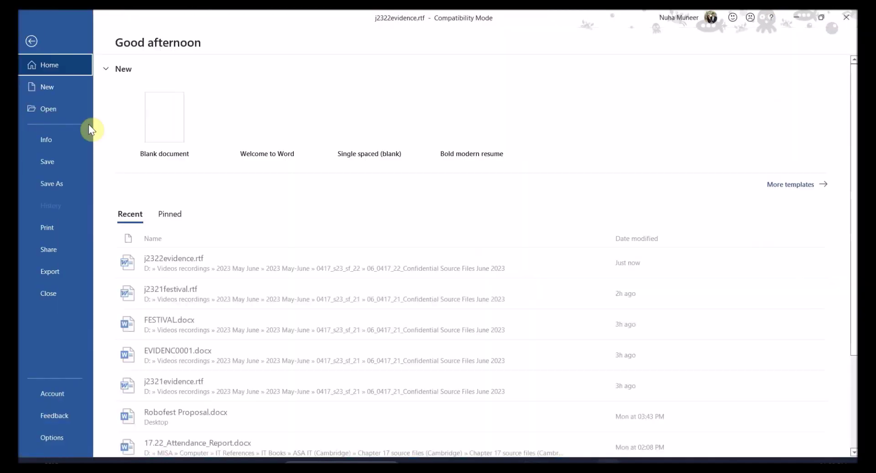
left_click(65, 191)
left_click(158, 226)
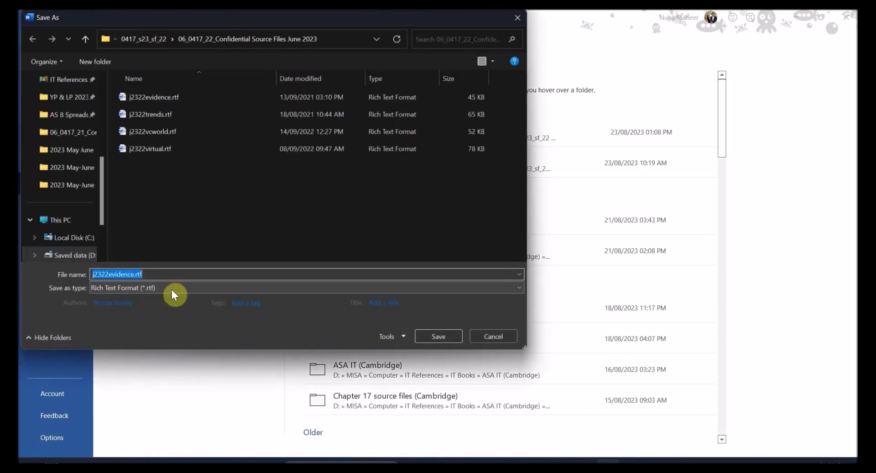
left_click(167, 287)
left_click(118, 298)
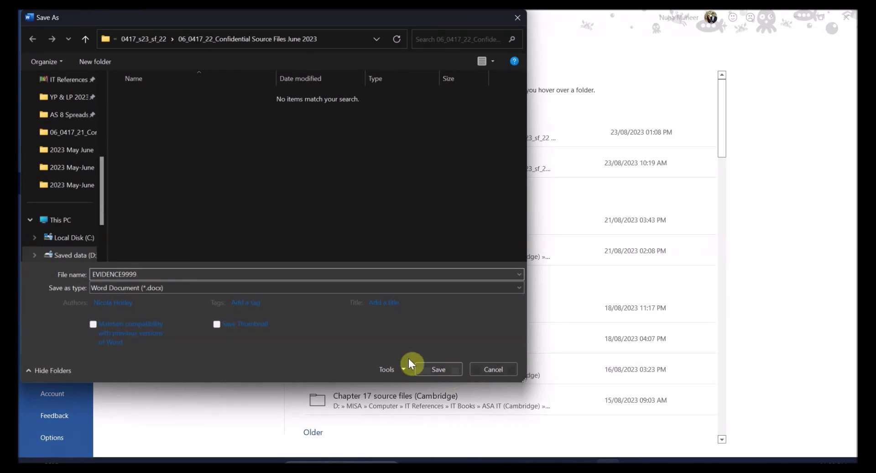
type("0001")
left_click(442, 369)
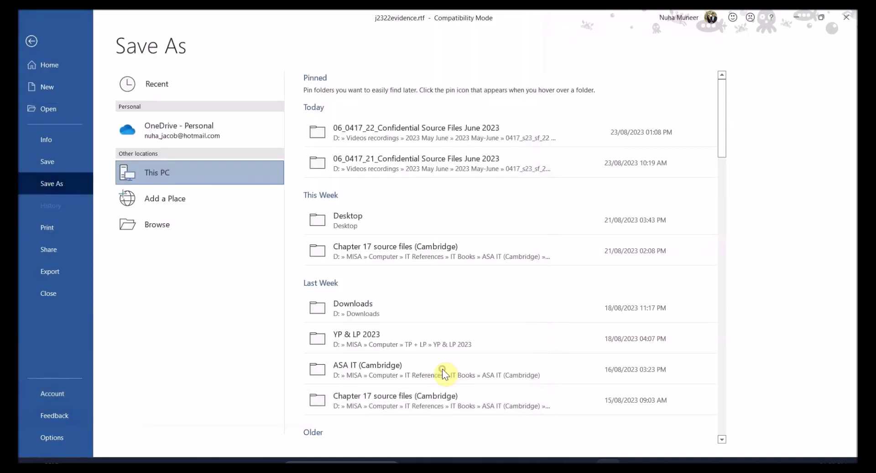
left_click(463, 267)
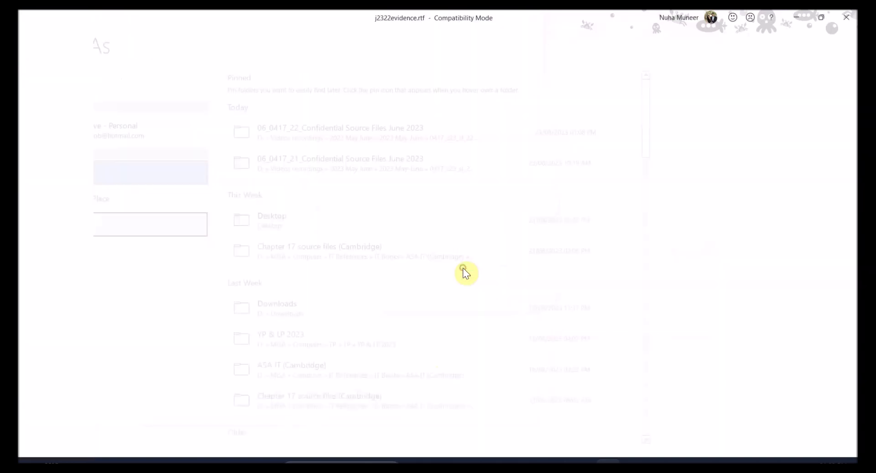
Highlight the exam paper's line about placing screenshots in the evidence document
key("alt+Tab")
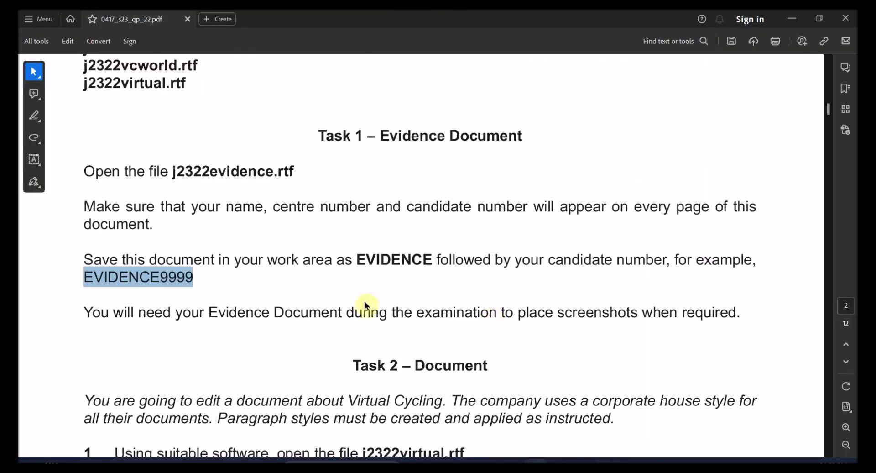
scroll(219, 261, "down", 2)
mouse_move(212, 250)
left_mouse_down()
mouse_move(612, 274)
mouse_move(678, 250)
left_mouse_up()
scroll(569, 309, "down", 4)
scroll(525, 318, "down", 2)
Highlight Virtual Cycling, corporate house style and the paragraph styles sentence in Task 2's introduction
left_click_drag(354, 174, 457, 174)
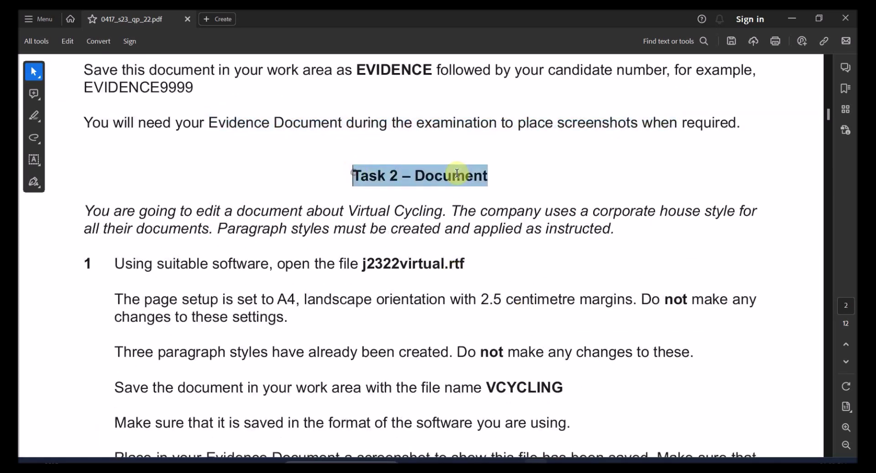
left_click_drag(236, 210, 407, 210)
left_click(406, 210)
left_click_drag(348, 211, 446, 211)
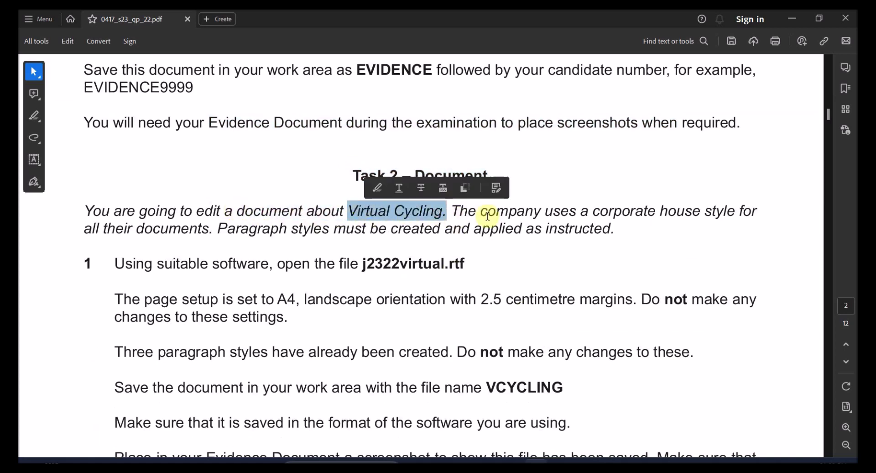
left_click_drag(593, 211, 735, 211)
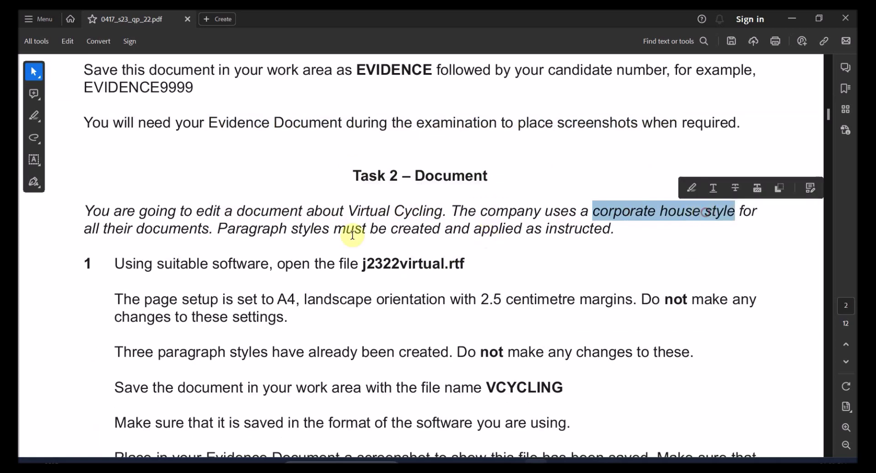
left_click_drag(218, 228, 611, 228)
Highlight 'suitable software' and the file name to open, then bring up the source files folder
scroll(485, 328, "down", 3)
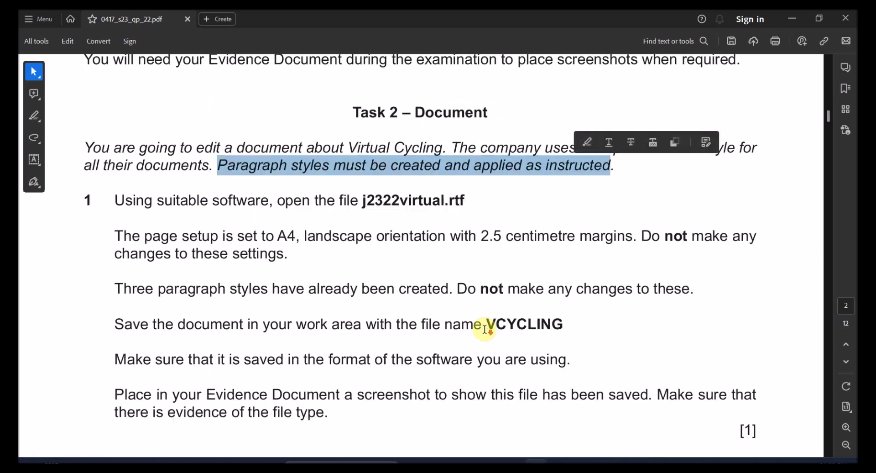
left_click_drag(157, 201, 274, 201)
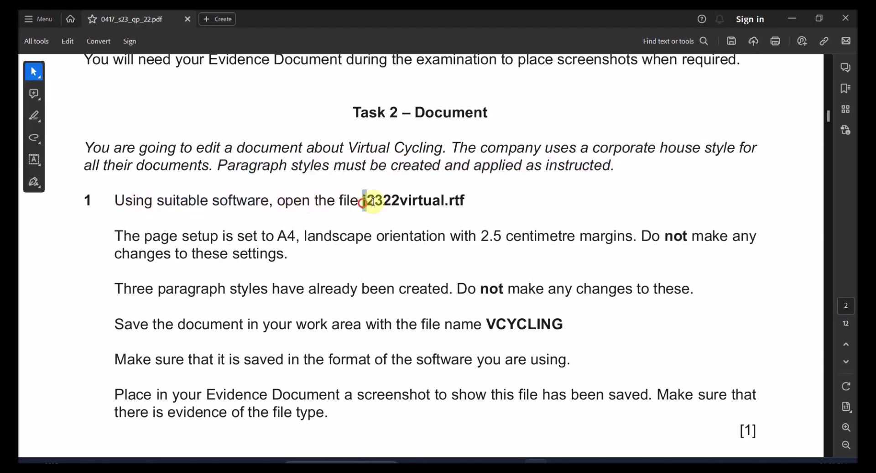
left_click_drag(363, 201, 432, 201)
key("alt+Tab")
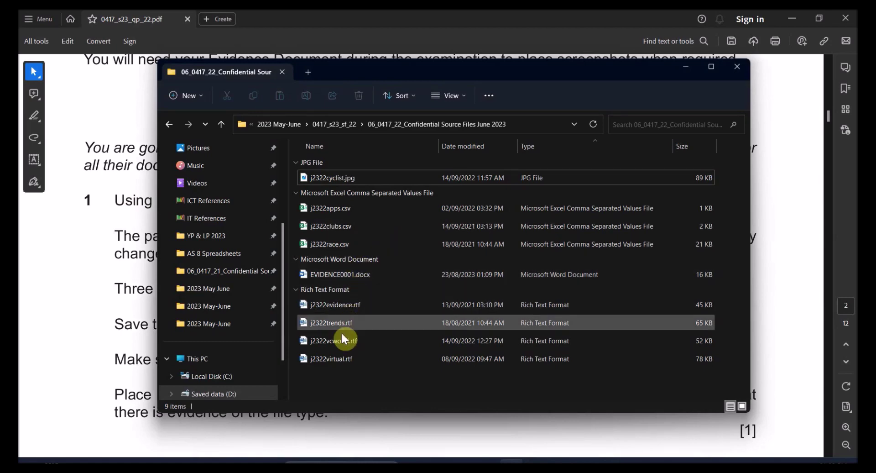
Open j2322virtual.rtf in Word, dismiss the licensing bar, and highlight the PDF's page setup requirements
left_click(335, 361)
double_click(335, 359)
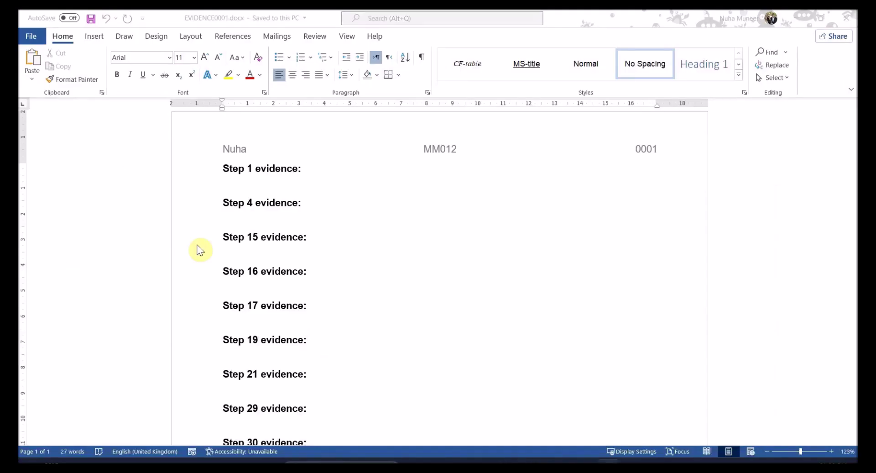
left_click(851, 106)
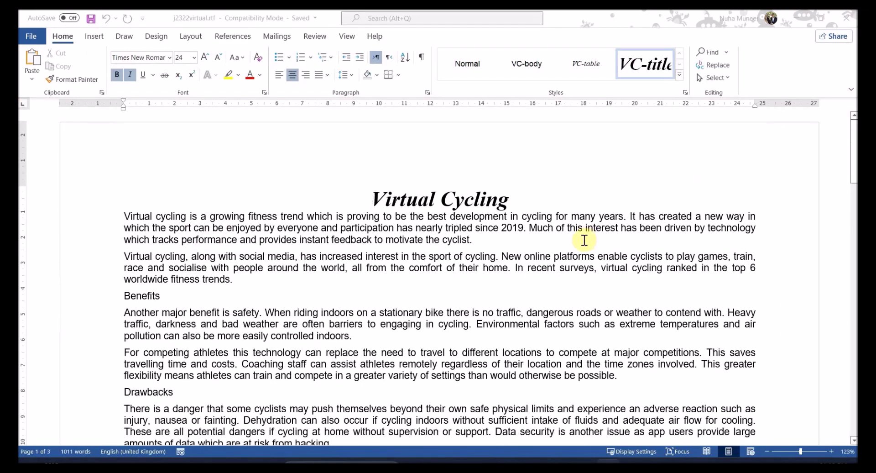
key("alt+Tab")
mouse_move(145, 239)
left_mouse_down()
mouse_move(591, 240)
mouse_move(586, 246)
left_mouse_up()
key("alt+Tab")
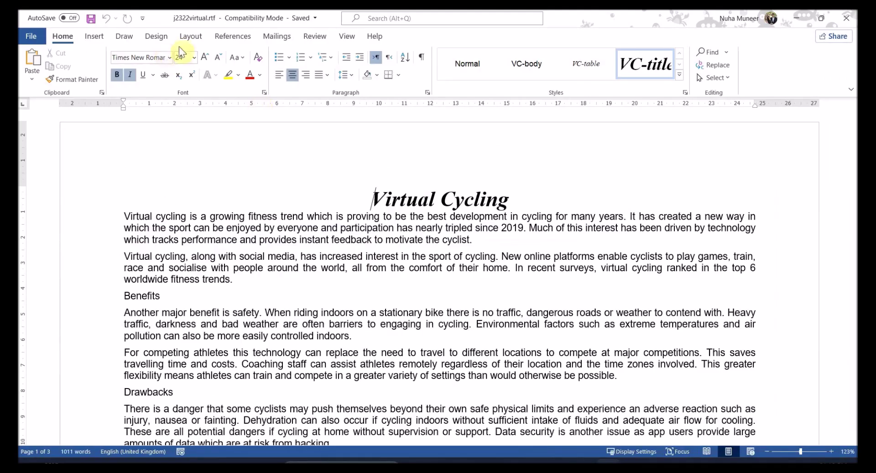
Verify in Page Setup that the page is landscape A4, closing it without changes
left_click(191, 36)
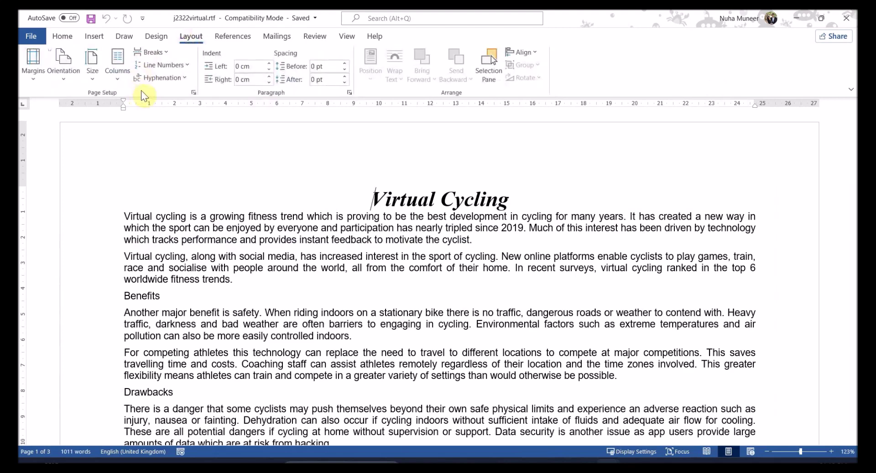
left_click(195, 92)
left_click(497, 226)
left_click_drag(497, 95, 447, 98)
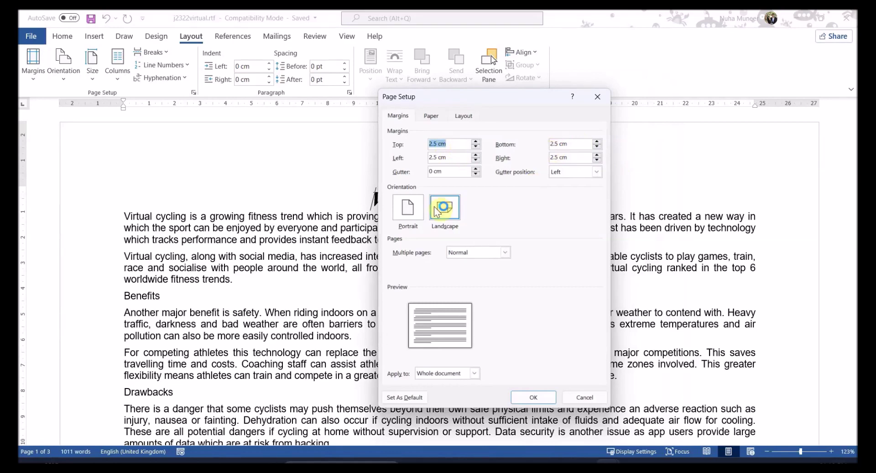
key("alt+Tab")
left_click(383, 241)
double_click(358, 237)
left_click(270, 236, "shift")
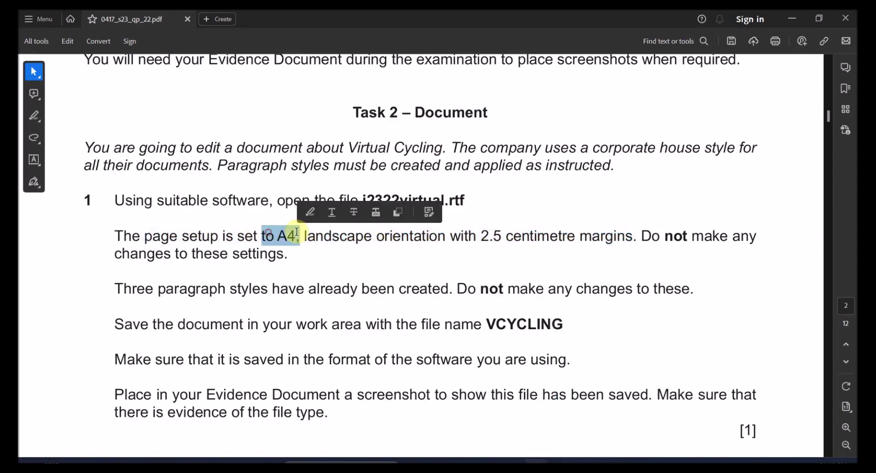
key("alt+Tab")
left_click(432, 116)
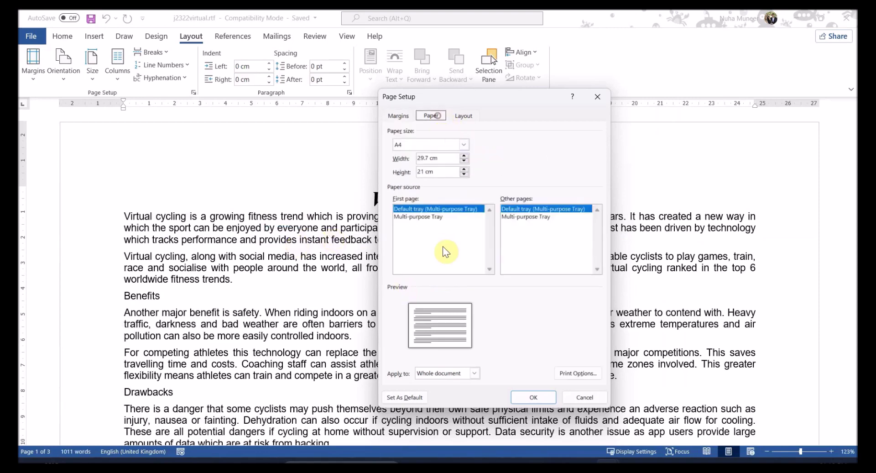
left_click(584, 401)
Highlight the paragraph styles sentence in the PDF, then go to Word's Home tab
key("alt+Tab")
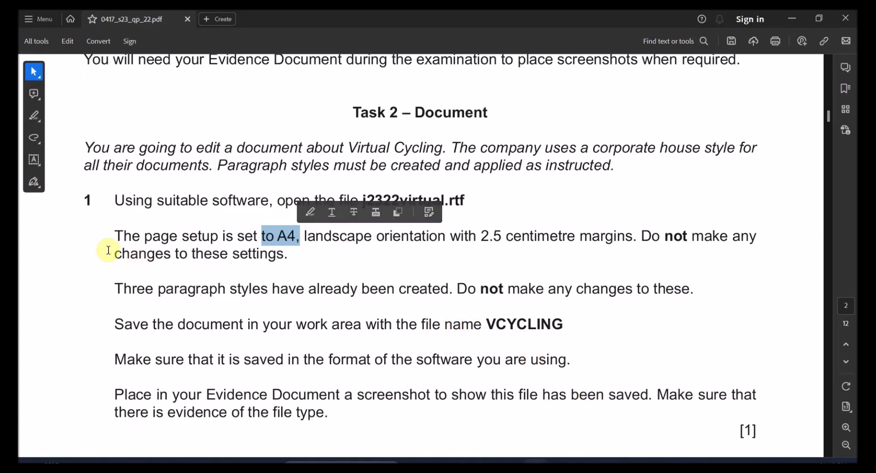
left_click_drag(166, 289, 530, 289)
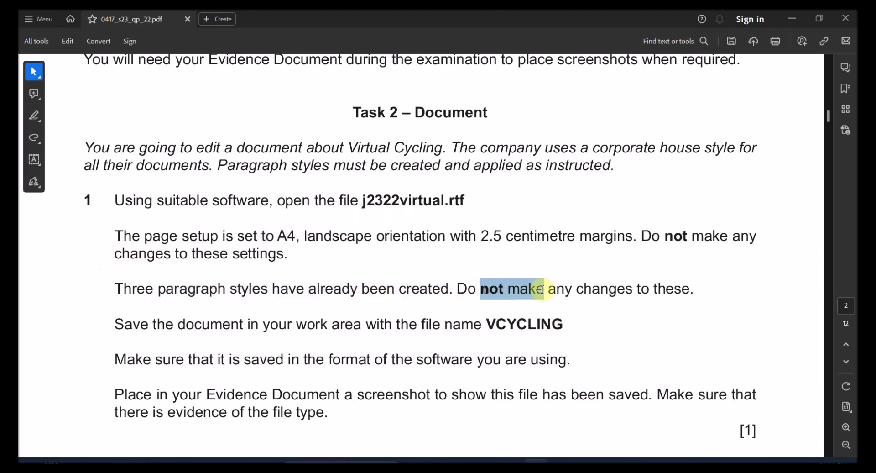
key("alt+Tab")
left_click(66, 36)
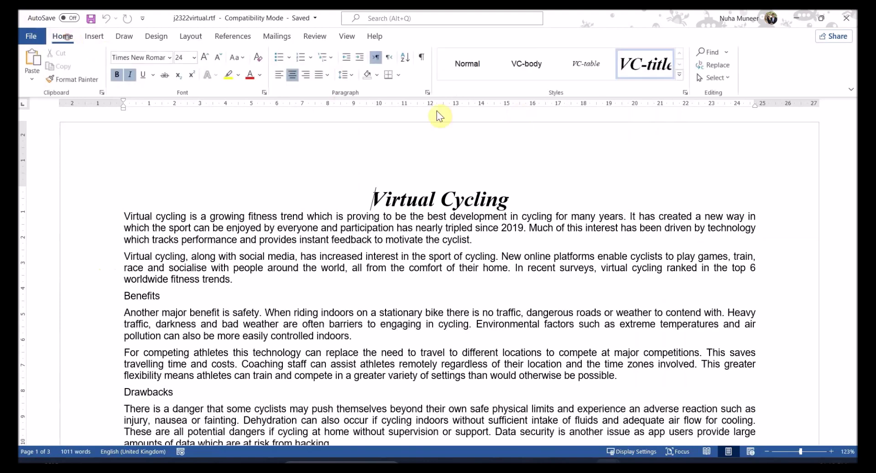
Show the Styles pane with VC-body, VC-table and VC-title, and highlight the VCYCLING save instructions
left_click(686, 92)
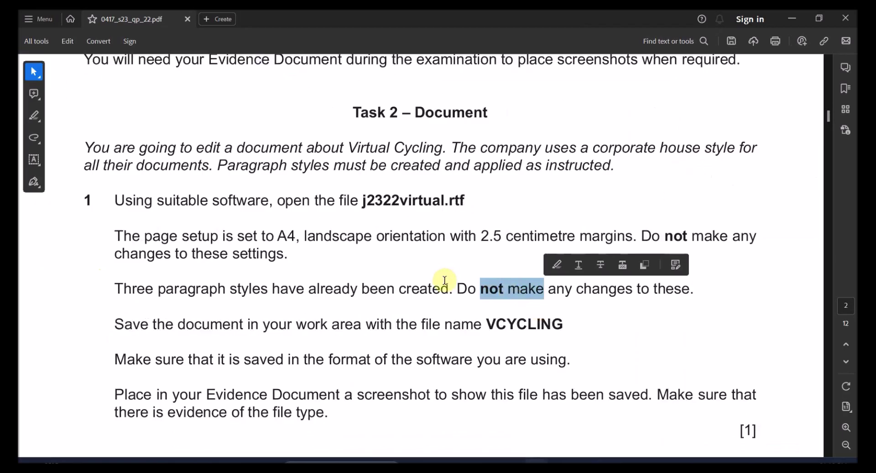
scroll(446, 285, "down", 2)
left_click_drag(192, 261, 362, 260)
double_click(514, 261)
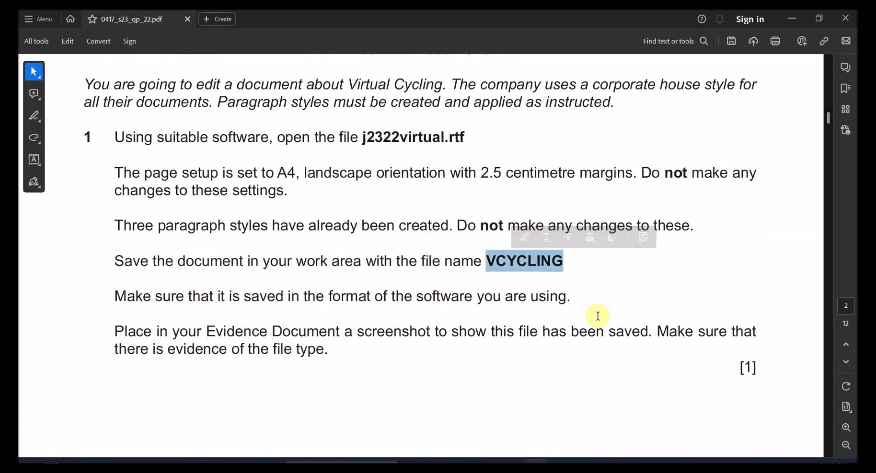
key("alt+Tab")
key("alt+Tab")
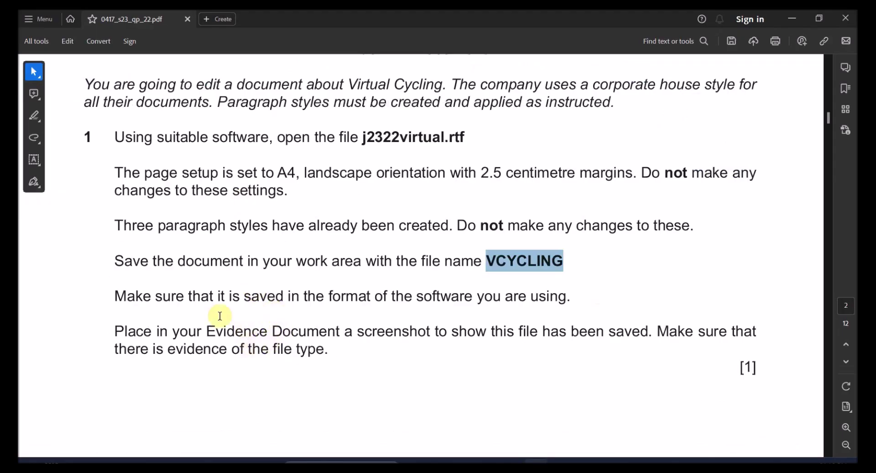
left_click_drag(191, 297, 502, 297)
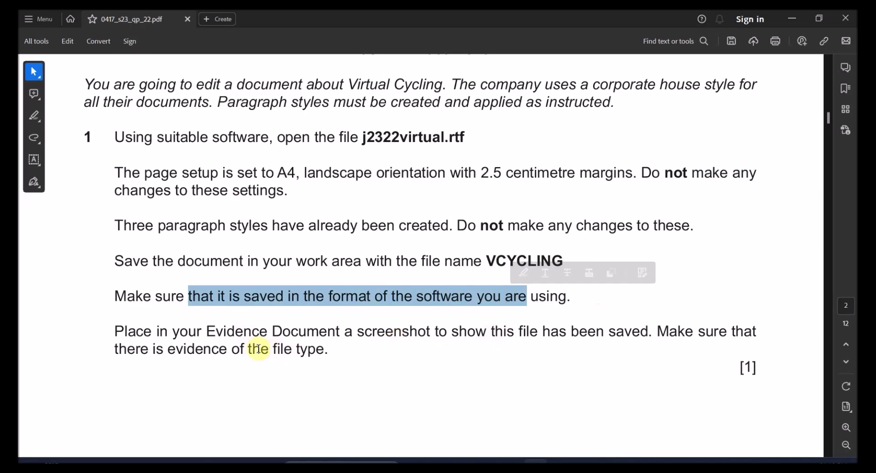
key("alt+Tab")
left_click(43, 36)
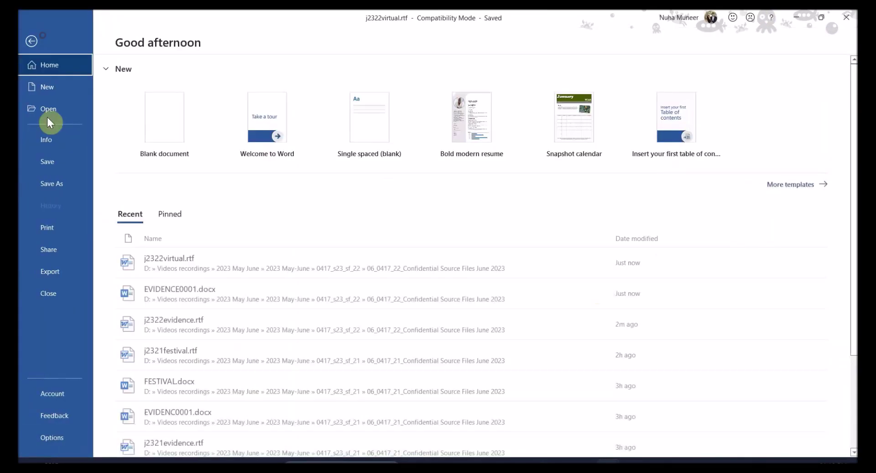
Save the article as Word Document VCYCLING.docx and accept the format upgrade
left_click(58, 185)
left_click(137, 224)
type("VCYCLING")
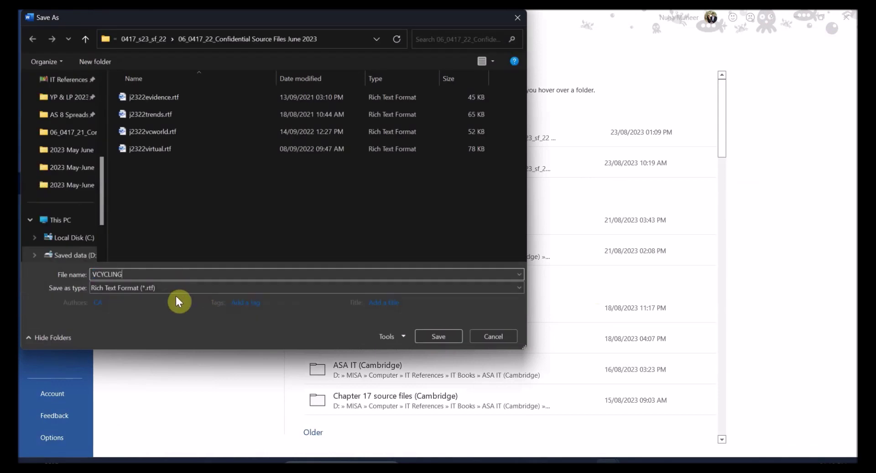
left_click(160, 286)
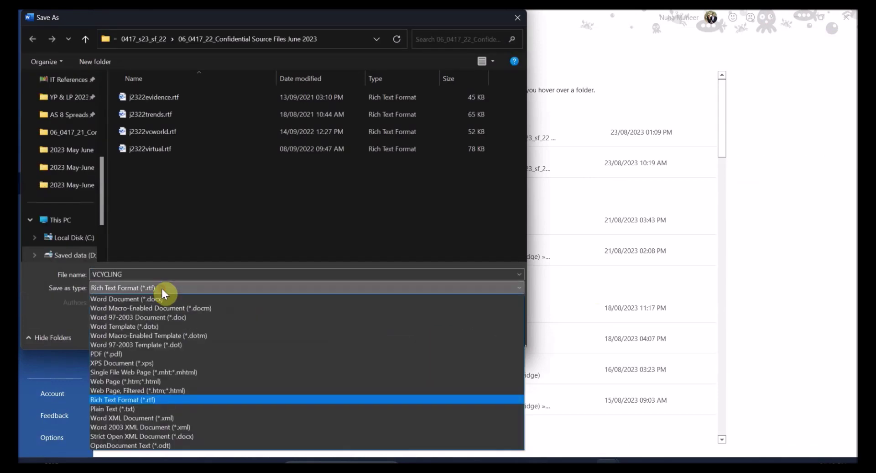
left_click(127, 299)
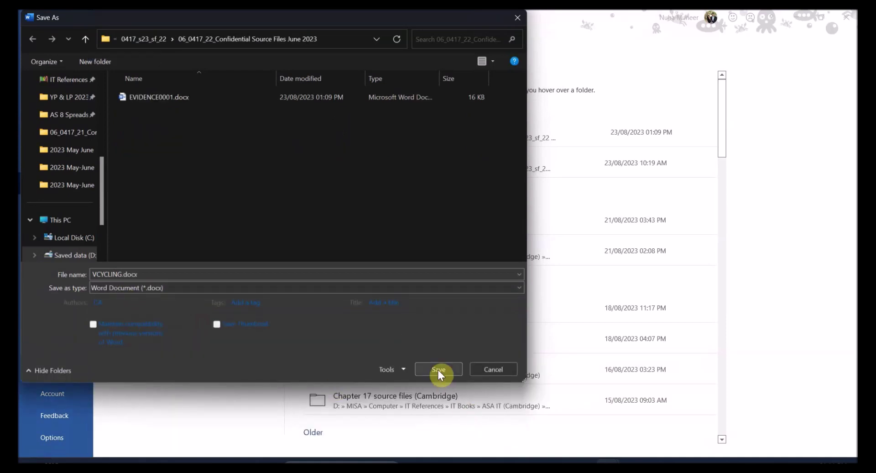
left_click(438, 370)
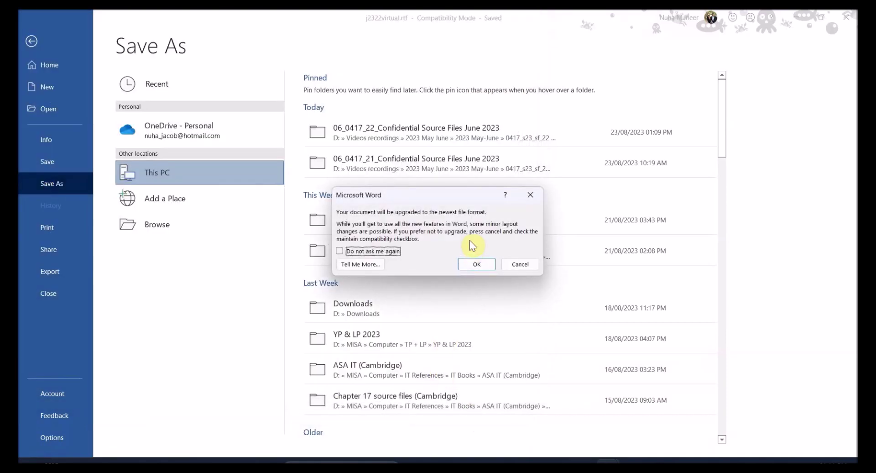
left_click(476, 264)
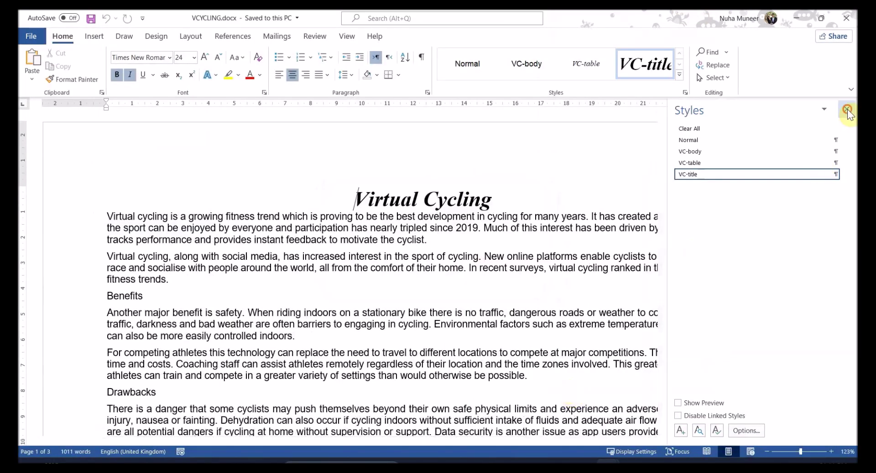
Close the Styles pane and highlight the screenshot-evidence instruction in the exam paper
left_click(846, 111)
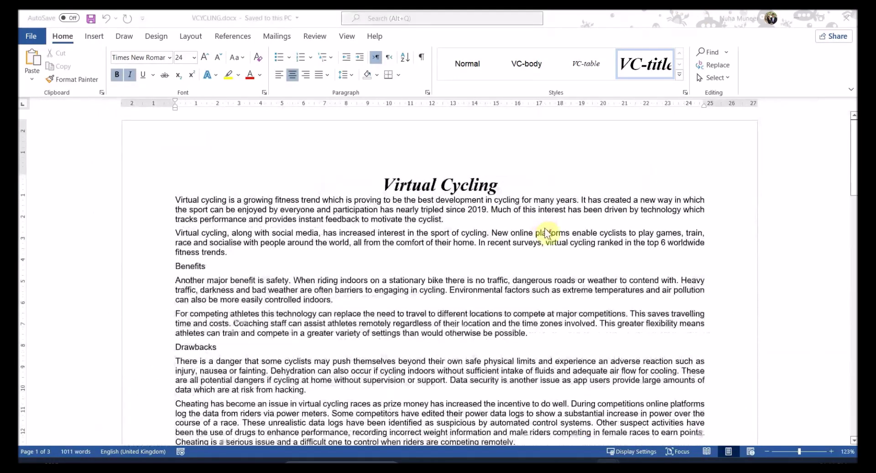
key("alt+Tab")
scroll(536, 254, "down", 2)
left_click_drag(115, 268, 328, 281)
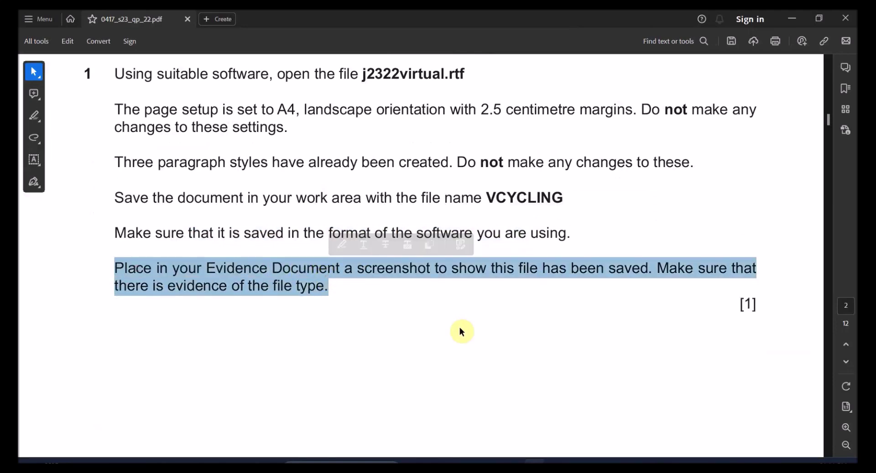
Snip the VCYCLING.docx row in File Explorer, showing its Microsoft Word Document type and size
key("alt+Tab")
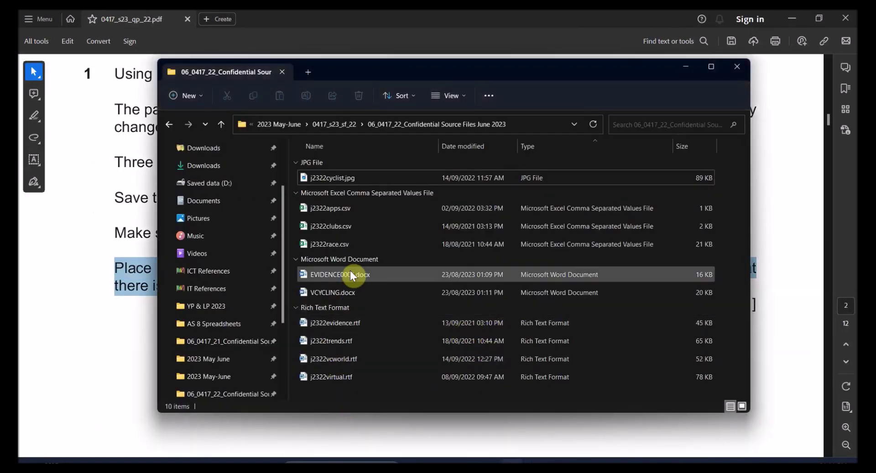
left_click(340, 292)
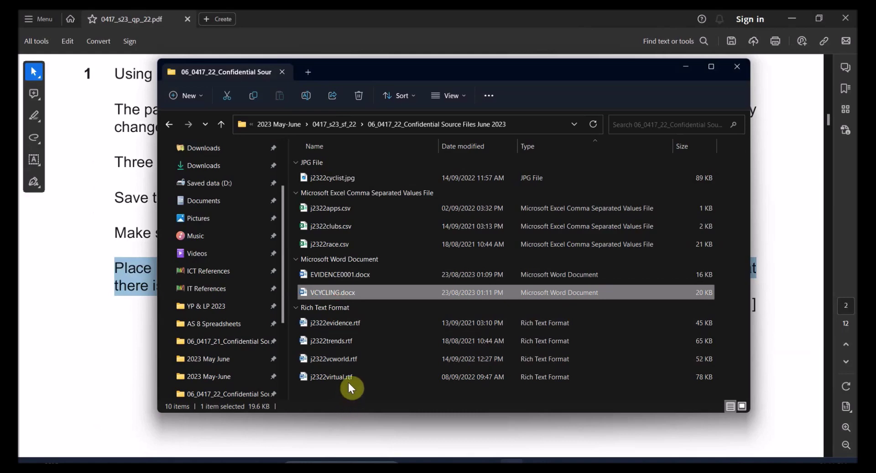
left_click(378, 396)
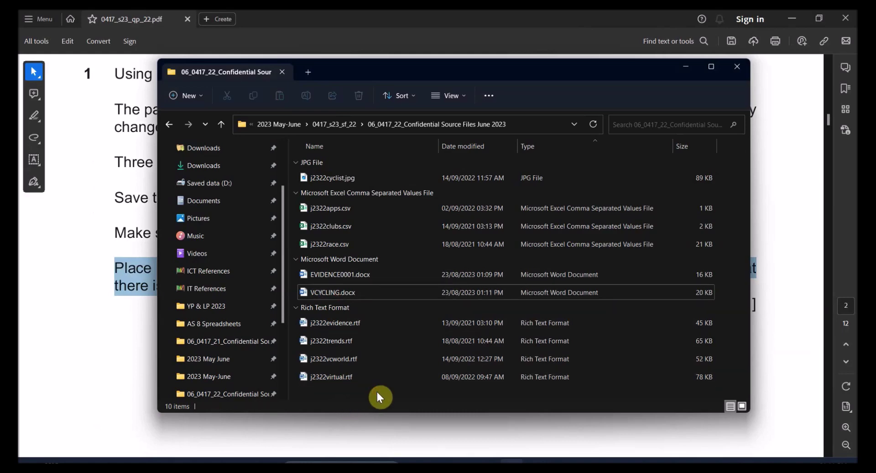
key("super+shift+s")
left_click_drag(294, 284, 718, 304)
Return to EVIDENCE0001.docx in Word and place the cursor under Step 1 evidence
mouse_move(512, 465)
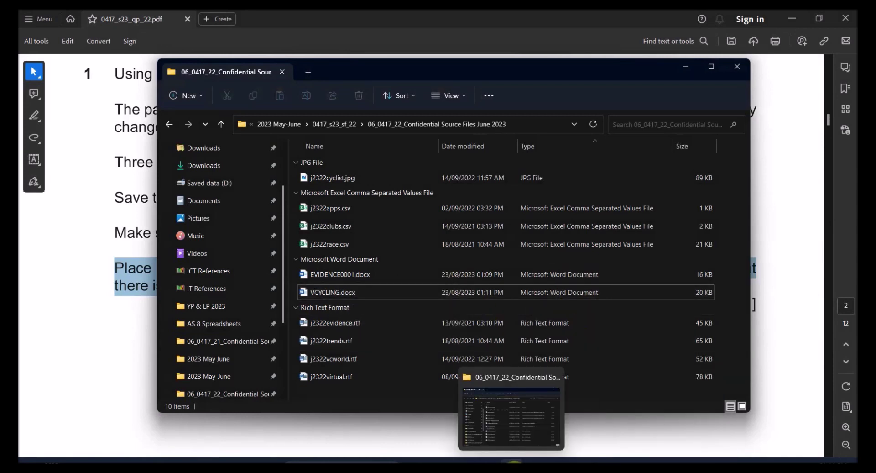
mouse_move(608, 466)
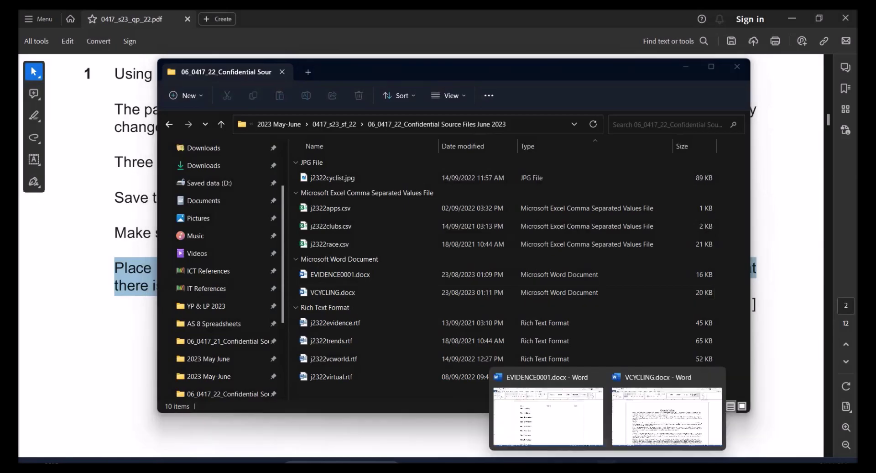
left_click(598, 421)
left_click(296, 177)
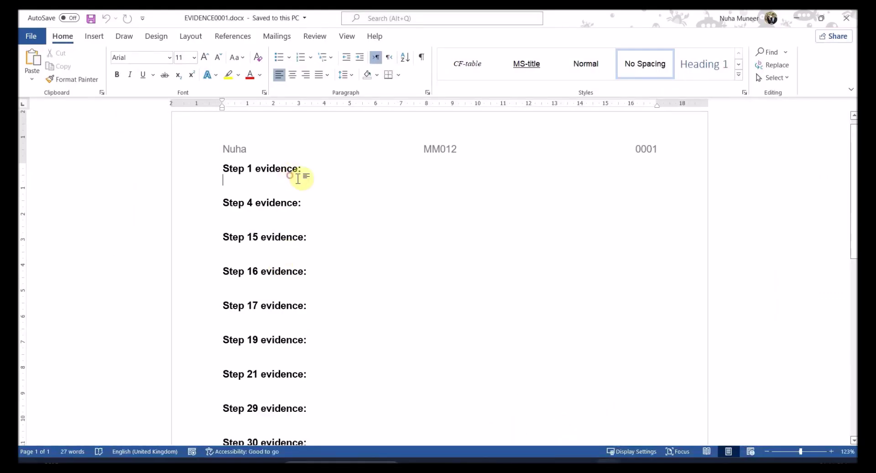
Paste the VCYCLING.docx file screenshot below Step 1 evidence and check it, leaving it deselected
key("ctrl+v")
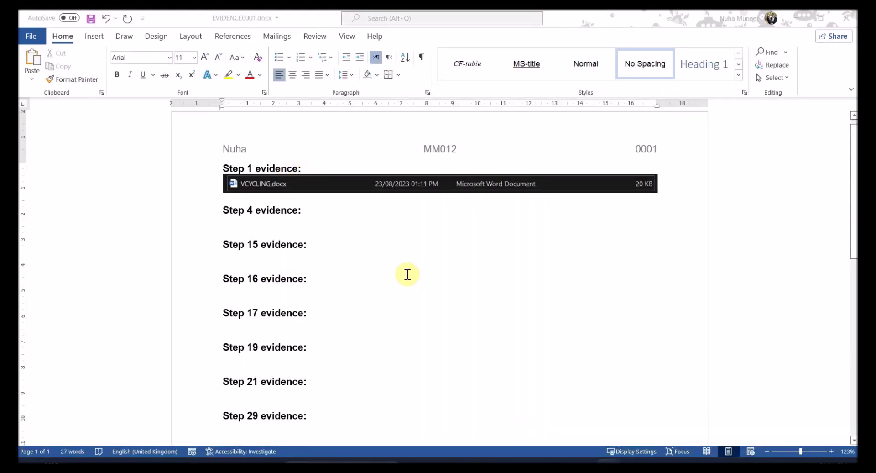
key("alt+Tab")
key("alt+Tab")
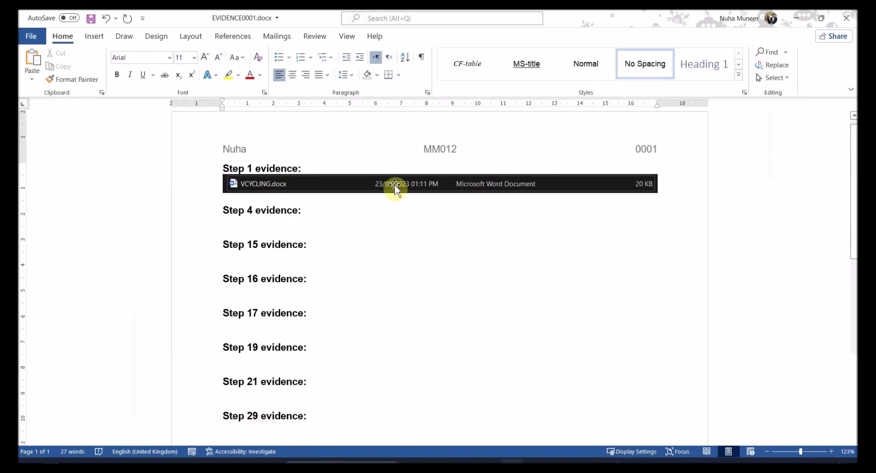
left_click(406, 195)
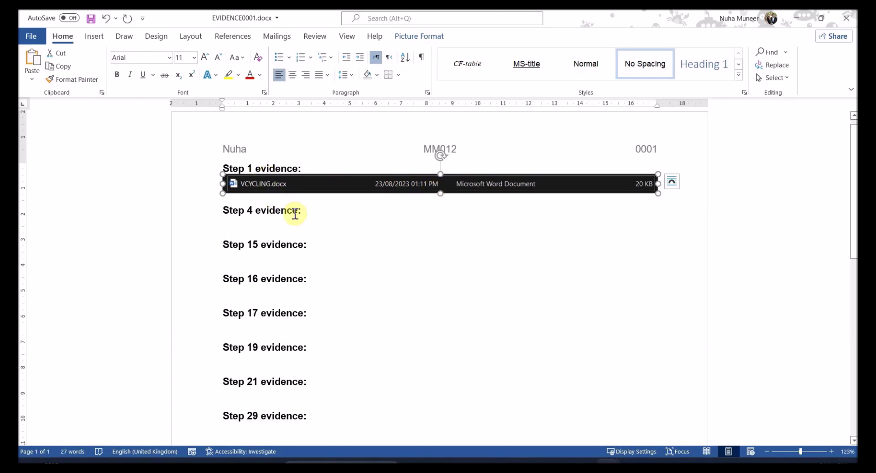
left_click(306, 244)
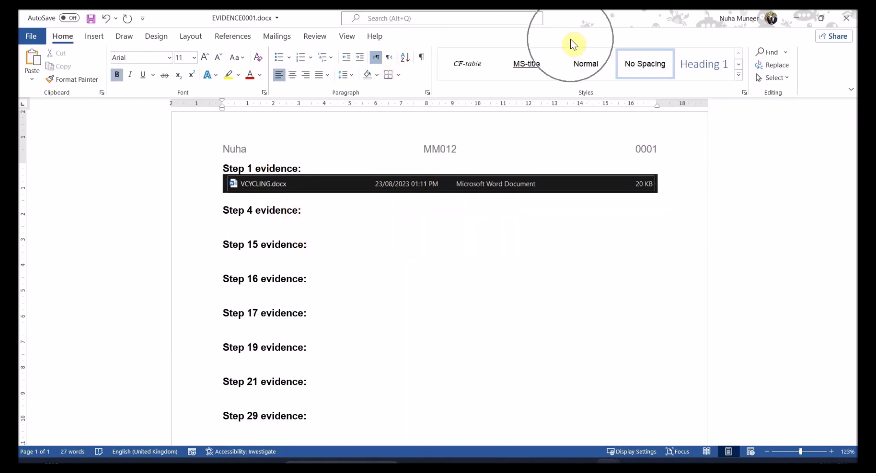
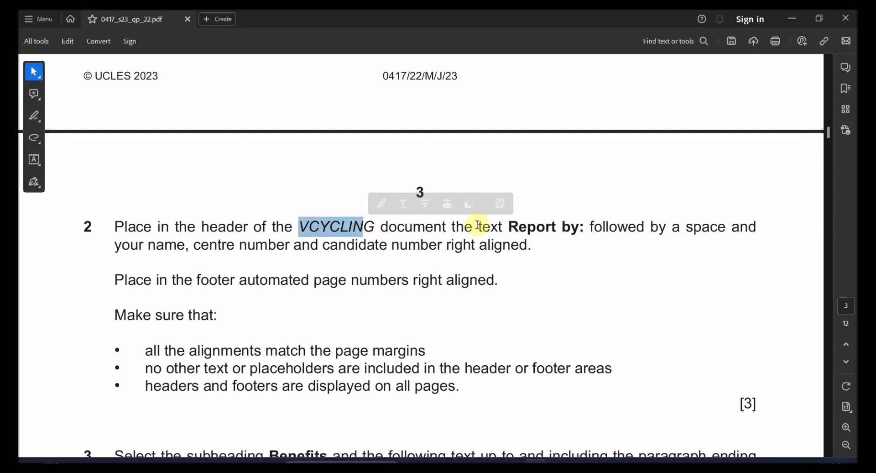
Read question 2's header wording and highlight 'header' and 'right aligned' in purple
scroll(668, 233, "down", 1)
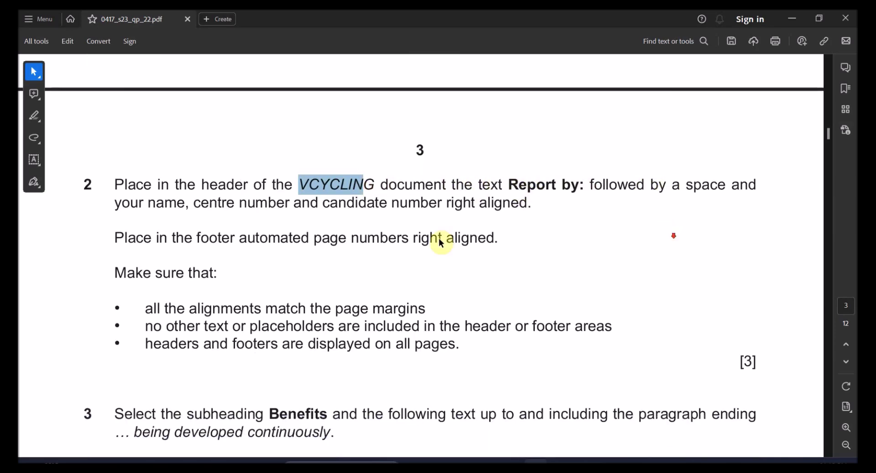
left_click_drag(115, 204, 435, 204)
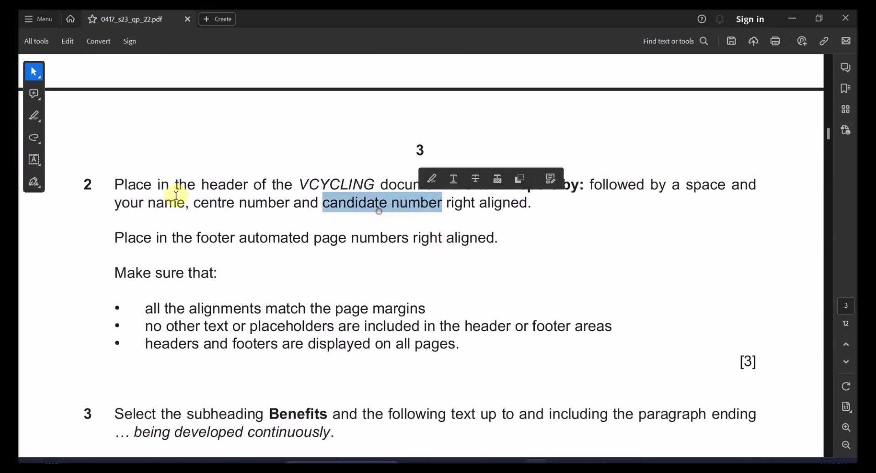
left_click_drag(299, 185, 319, 185)
left_click_drag(509, 185, 583, 186)
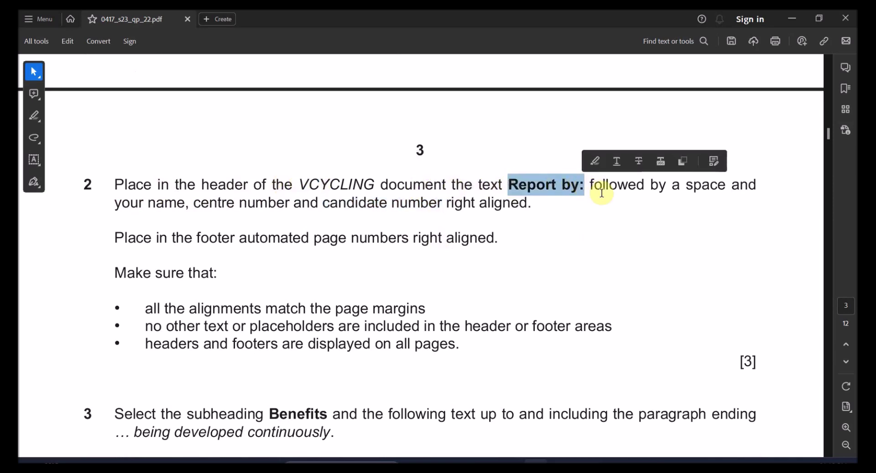
left_click_drag(201, 185, 250, 185)
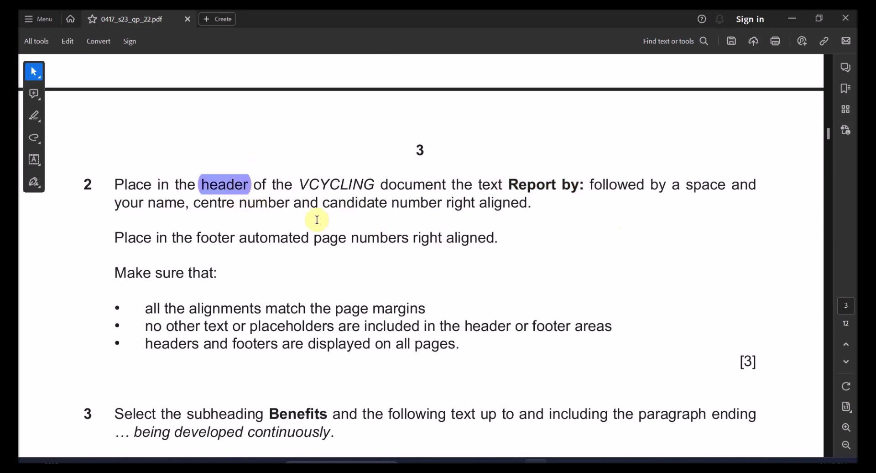
left_click_drag(450, 205, 506, 206)
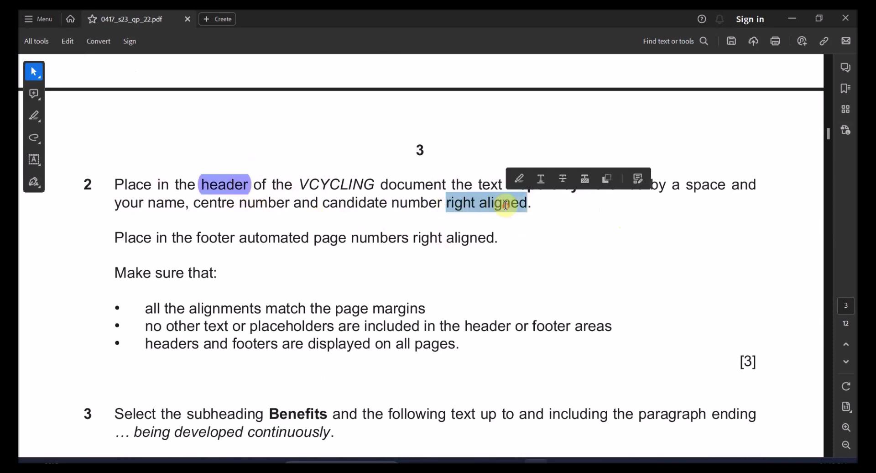
left_click(521, 179)
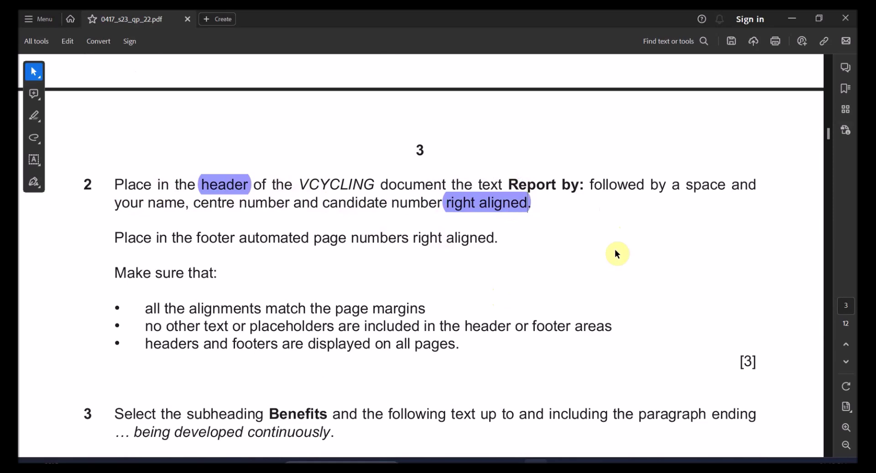
Insert a Blank (Three Columns) header in VCYCLING and enter 'Report by:' with the candidate's name and number
key("alt+Tab")
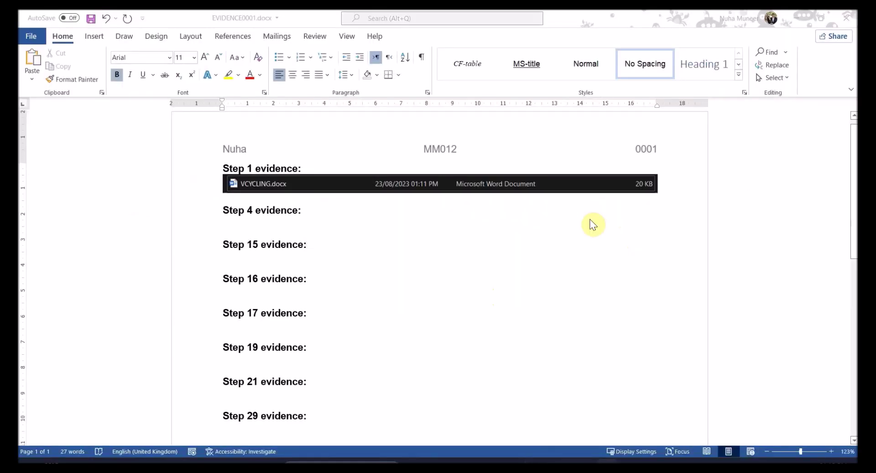
double_click(661, 143)
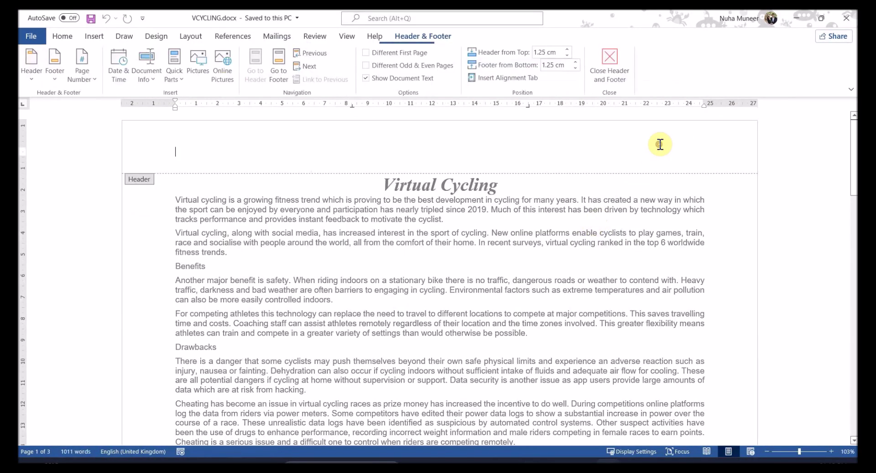
left_click(38, 69)
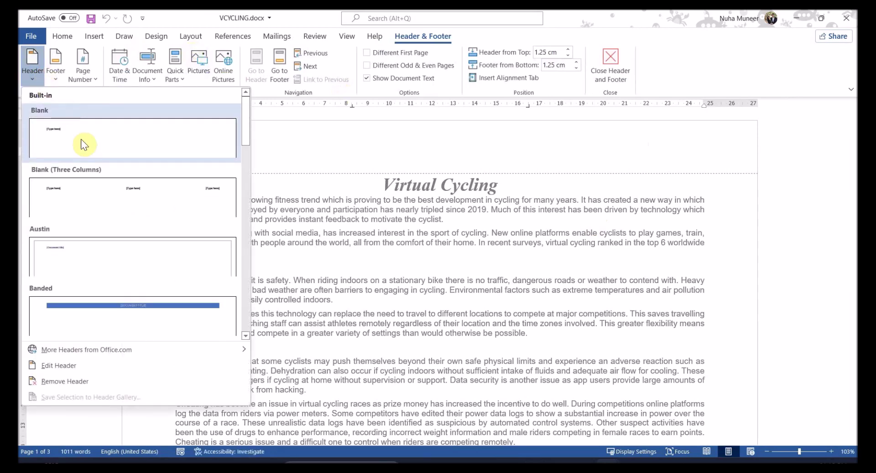
left_click(125, 200)
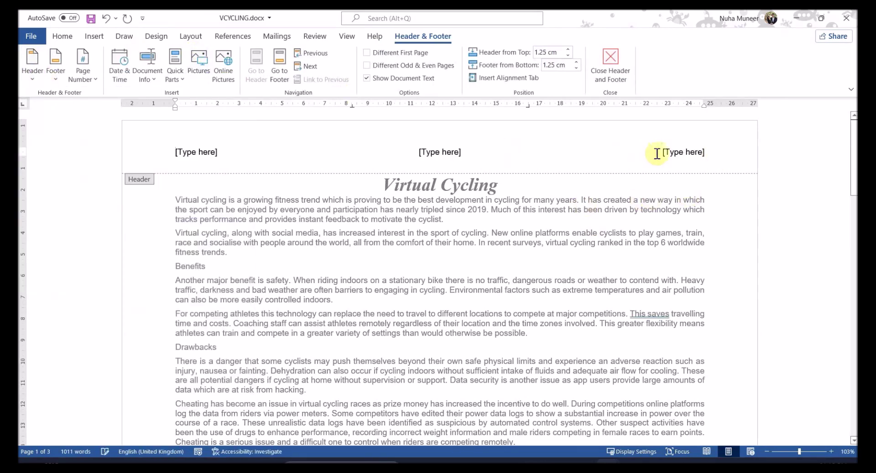
type("Report by: Mu")
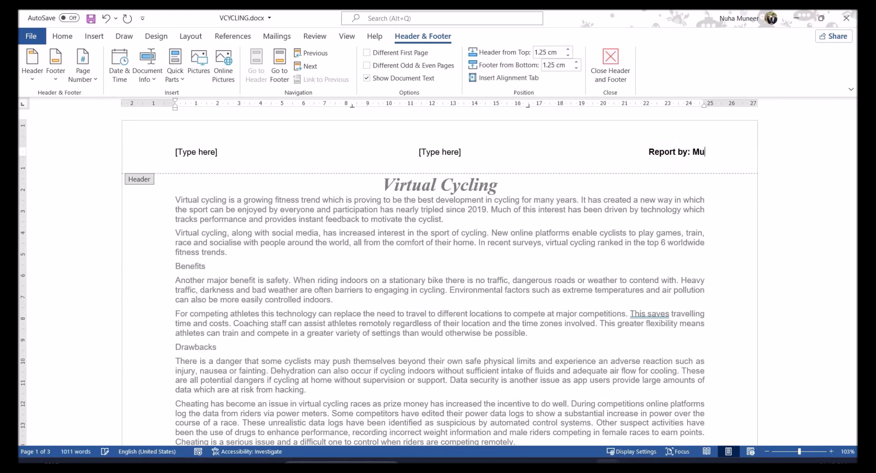
type("ha, MM012, 0001")
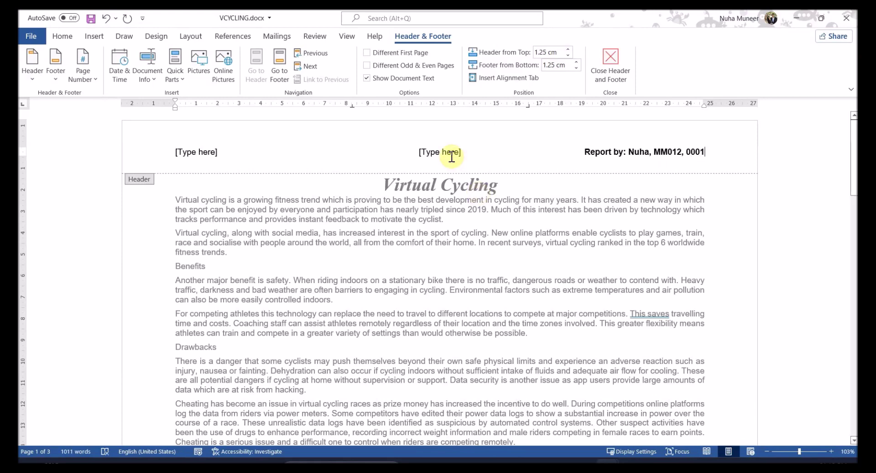
Delete the middle and left header placeholders and close the header
left_click(450, 152)
key("BackSpace")
left_click(183, 155)
key("BackSpace")
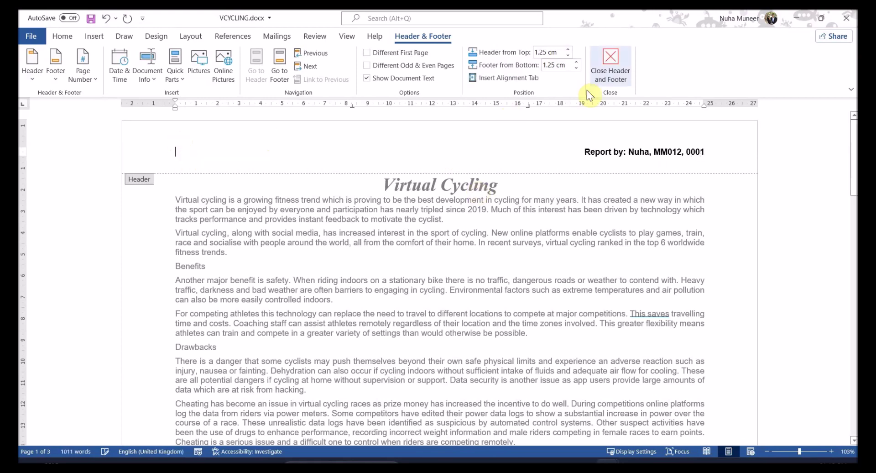
left_click(611, 68)
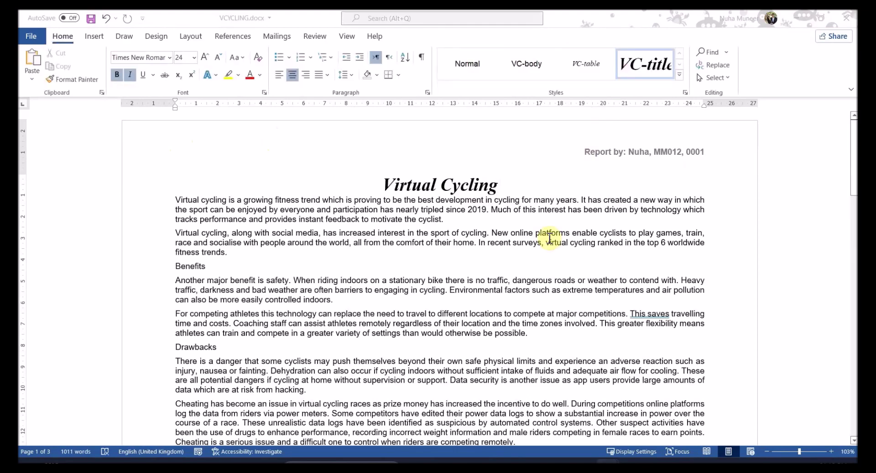
Highlight the words 'footer', 'page' and 'right' in question 2's page-number instruction
key("alt+Tab")
scroll(463, 242, "down", 1)
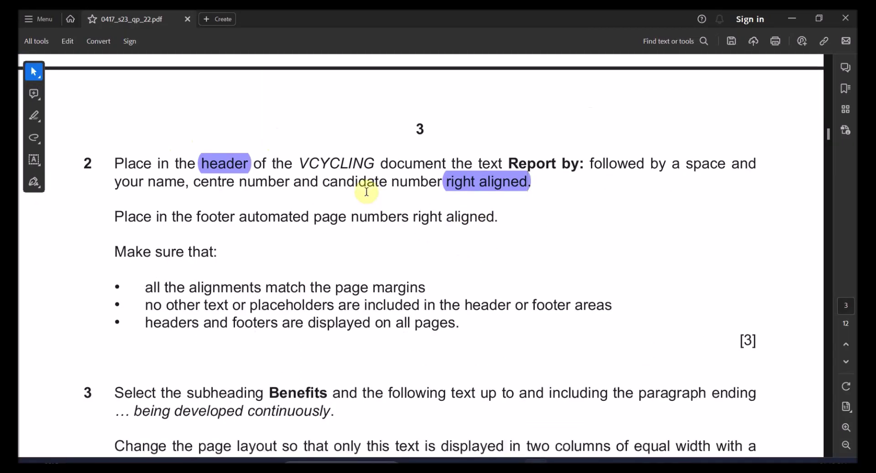
left_click_drag(155, 215, 227, 214)
double_click(227, 214)
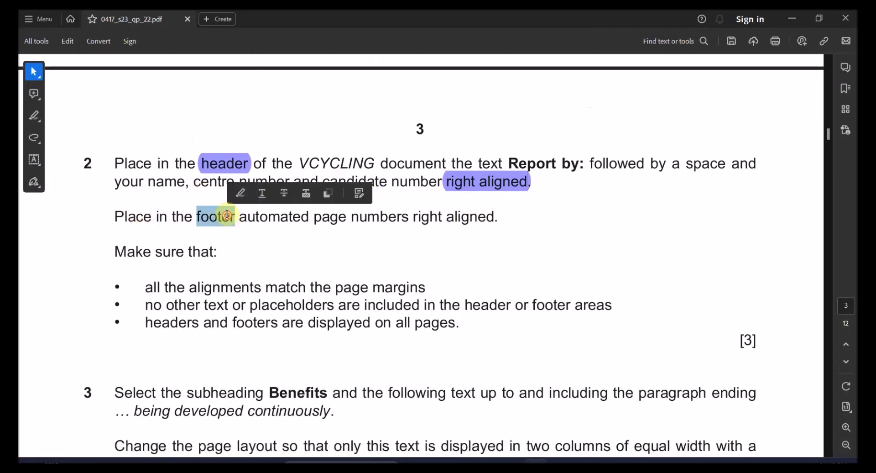
left_click(243, 200)
double_click(335, 216)
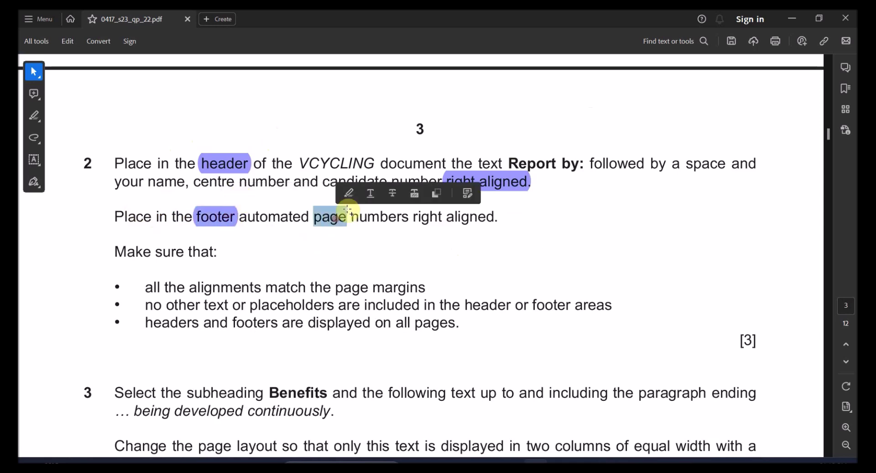
left_click(350, 195)
double_click(427, 217)
left_click(453, 193)
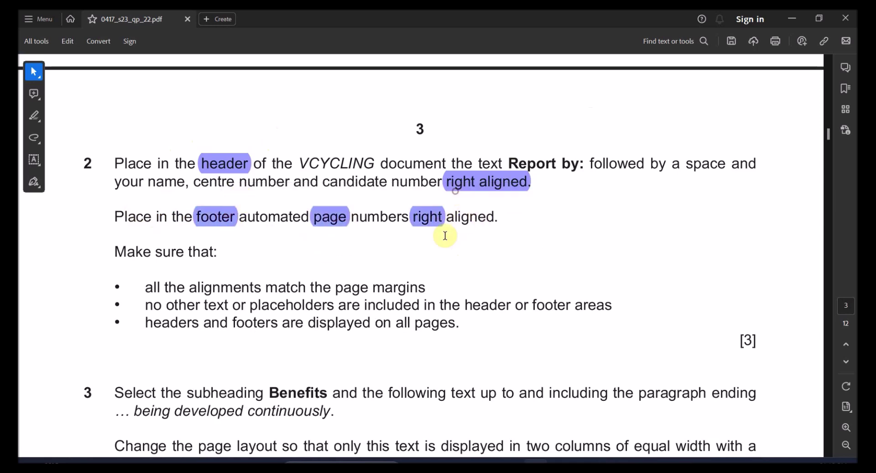
key("alt+Tab")
scroll(468, 323, "down", 10)
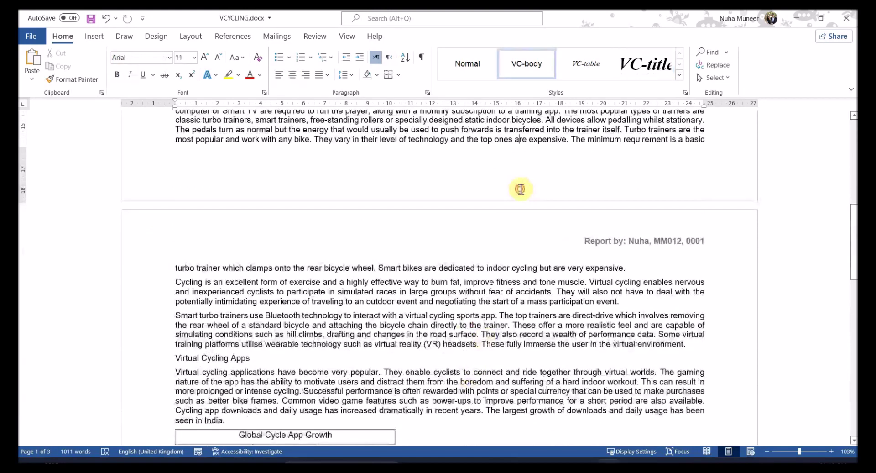
Insert a Plain Number 3 right-aligned page number in the VCYCLING footer
double_click(518, 189)
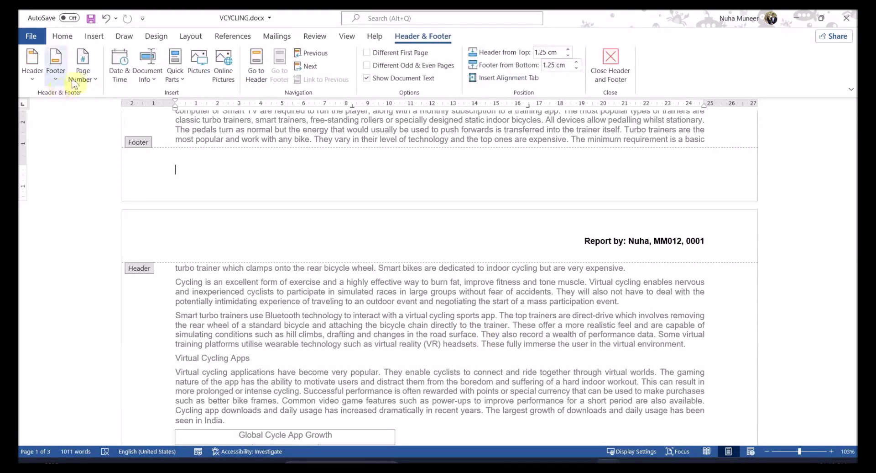
left_click(86, 80)
mouse_move(146, 109)
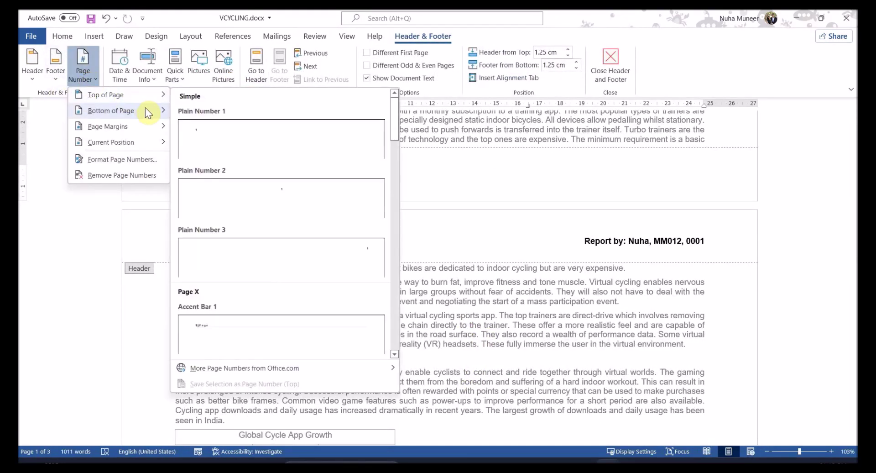
left_click(371, 270)
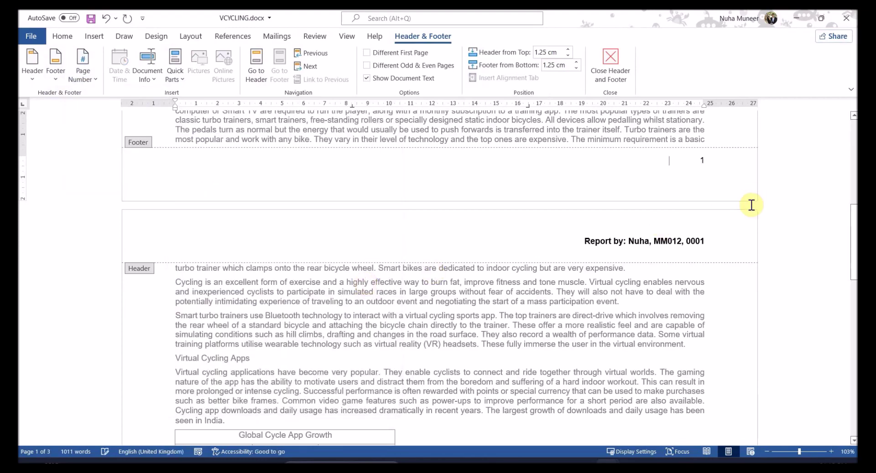
left_click(614, 73)
scroll(751, 298, "down", 5)
scroll(750, 298, "down", 4)
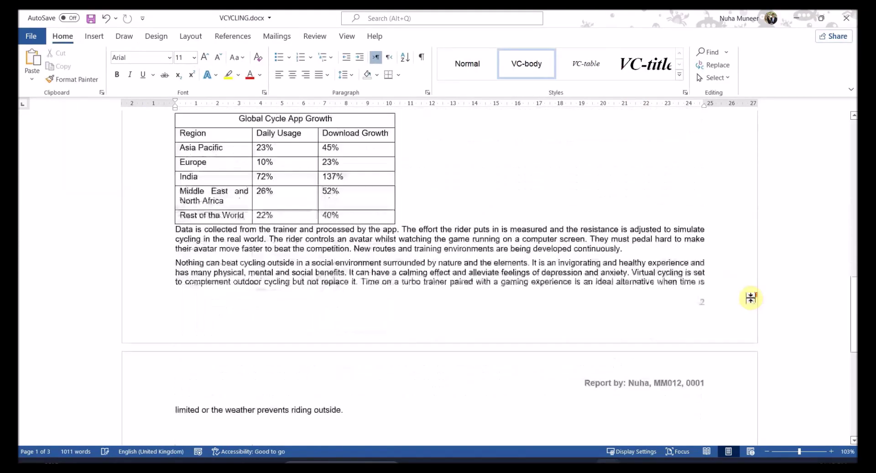
Review question 2's checklist bullets on alignment, placeholders, header/footer and display on all pages
key("alt+Tab")
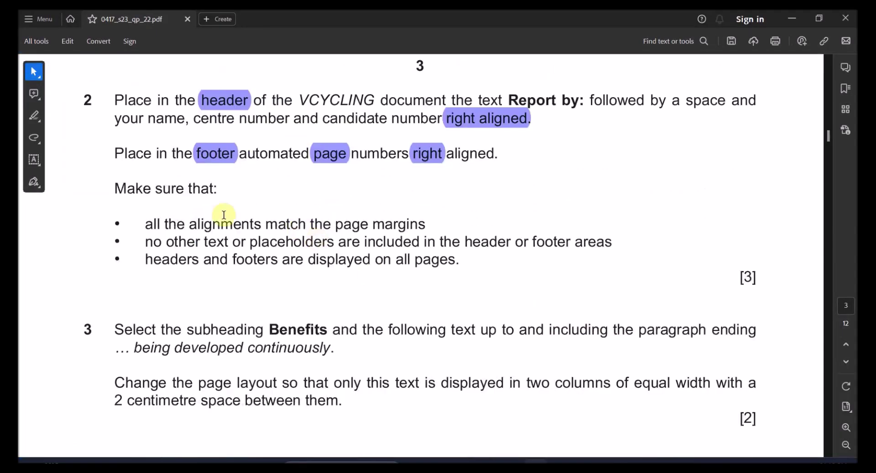
left_click_drag(165, 223, 368, 228)
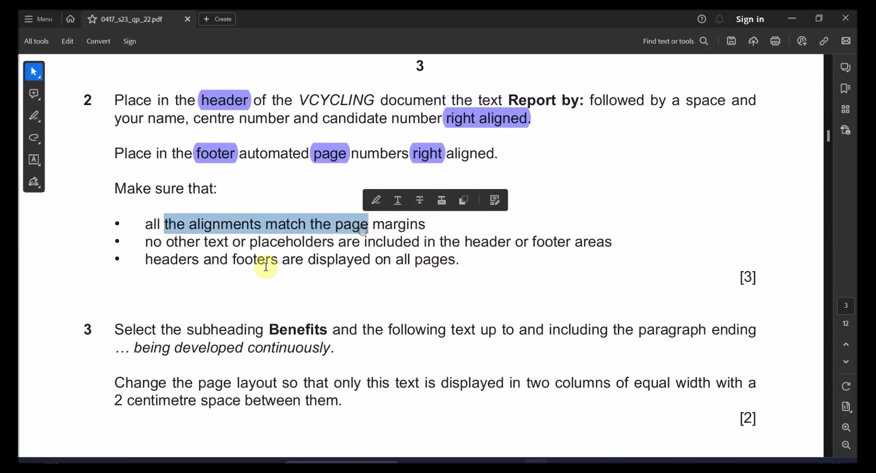
mouse_move(205, 242)
left_mouse_down()
mouse_move(407, 252)
mouse_move(402, 259)
mouse_move(407, 244)
left_mouse_up()
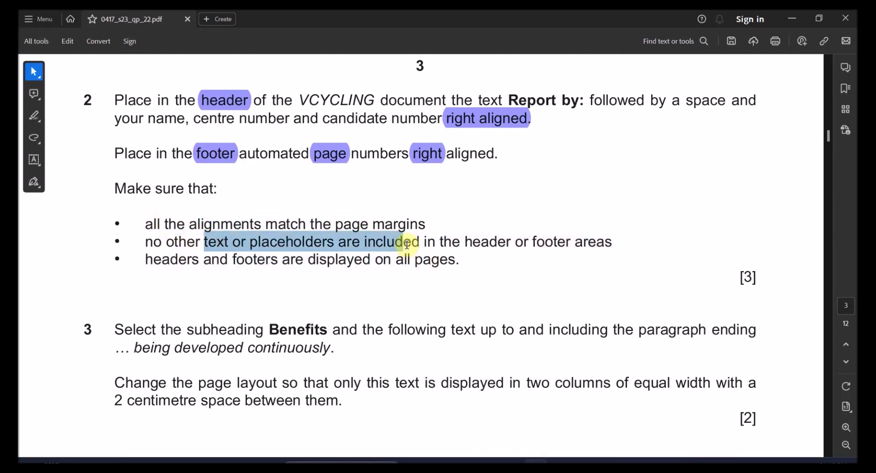
left_click_drag(465, 241, 571, 242)
left_click_drag(308, 259, 449, 271)
Scroll through VCYCLING to confirm the header and footer appear on every page
key("alt+Tab")
scroll(452, 276, "down", 5)
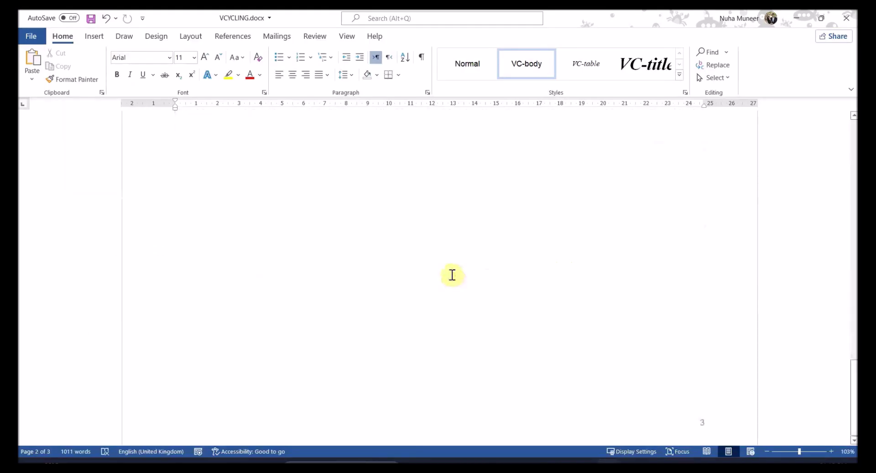
scroll(303, 332, "up", 3)
scroll(303, 332, "up", 1)
left_click_drag(340, 307, 272, 307)
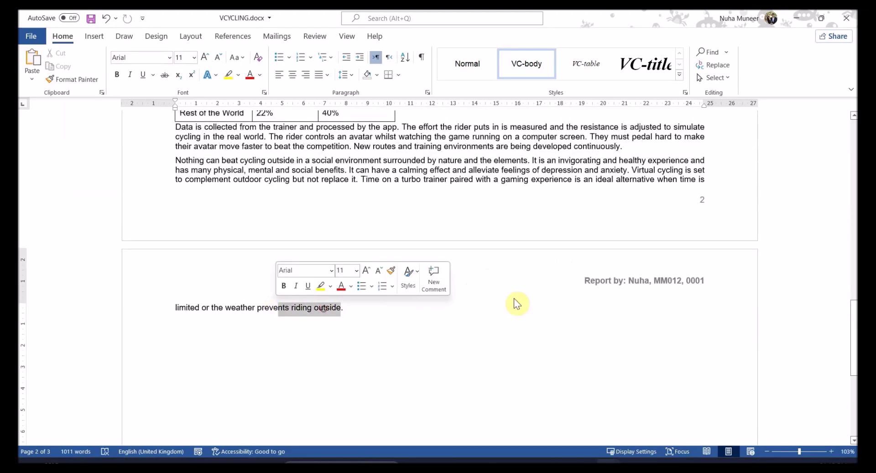
scroll(514, 303, "up", 12)
scroll(520, 299, "up", 12)
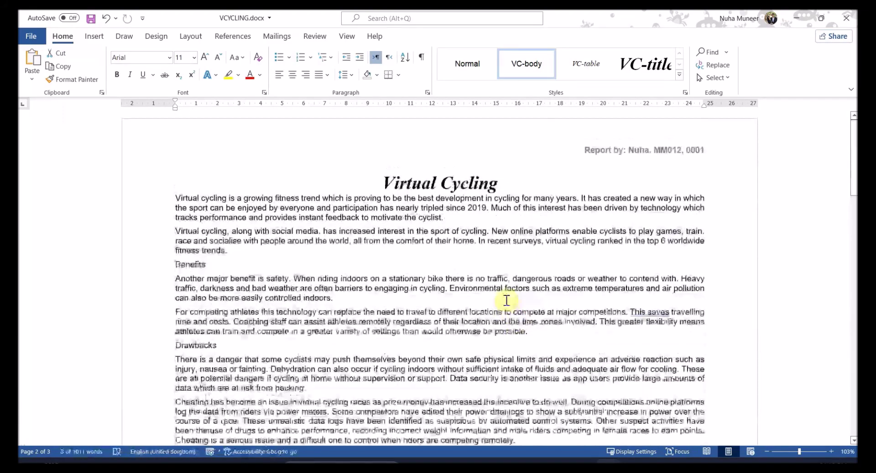
key("alt+Tab")
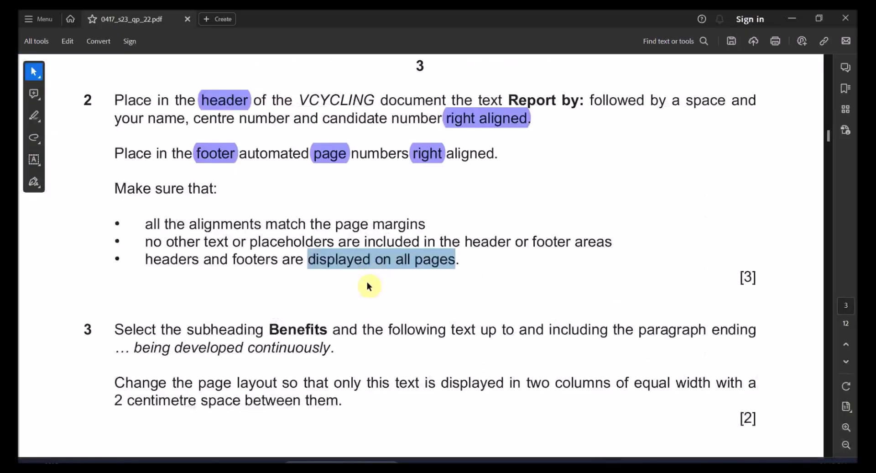
Find where question 3's two-column text starts, the Benefits subheading in VCYCLING
scroll(182, 251, "down", 2)
left_click_drag(210, 247, 264, 246)
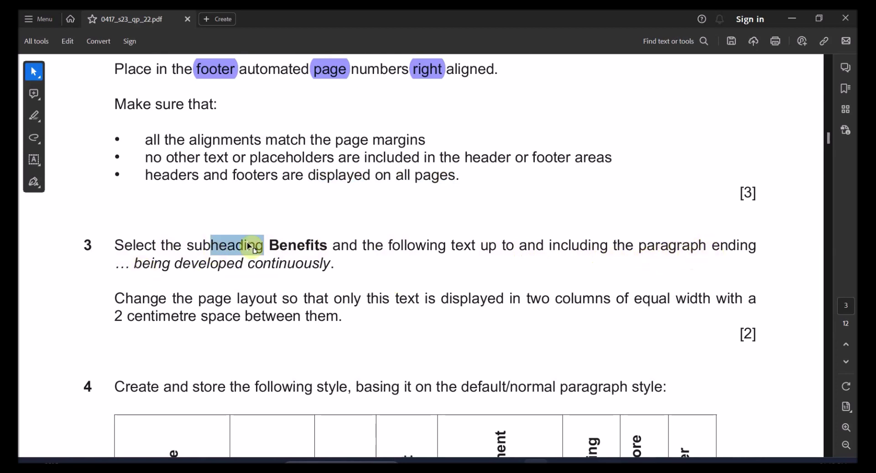
left_click_drag(282, 246, 291, 246)
key("alt+Tab")
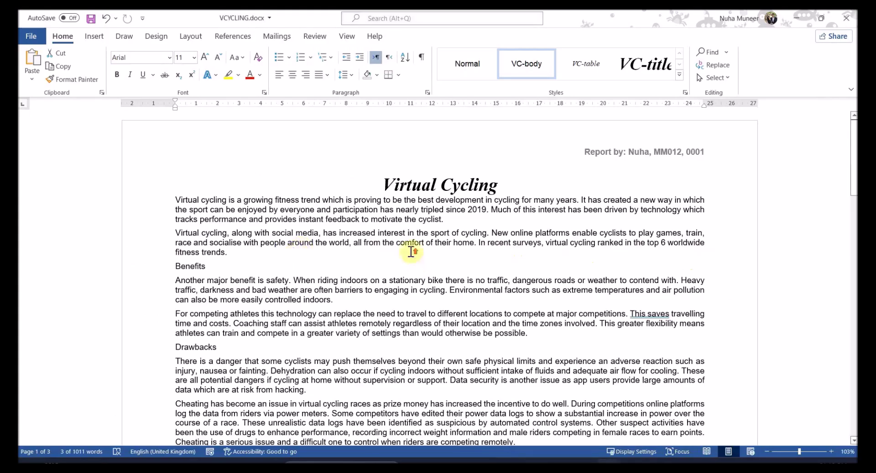
scroll(406, 253, "down", 6)
scroll(153, 186, "up", 3)
double_click(188, 183)
Check the end phrase 'being developed continuously' and locate it at the end of page 2
key("alt+Tab")
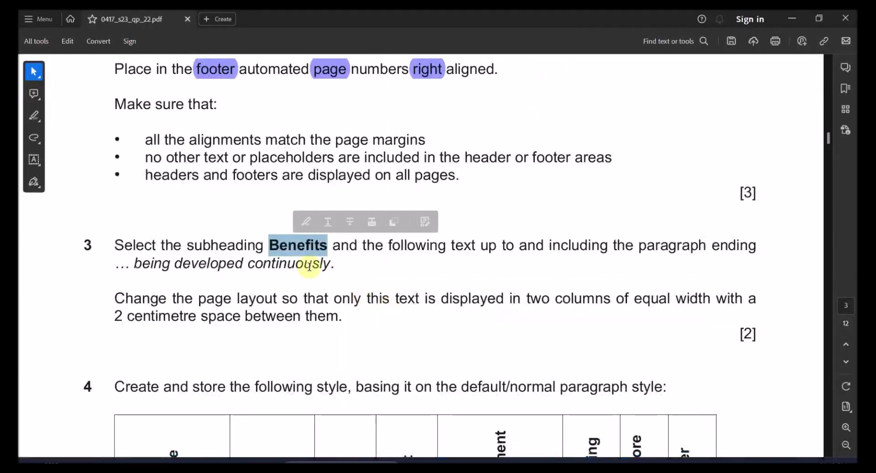
key("alt+Tab")
key("alt+Tab")
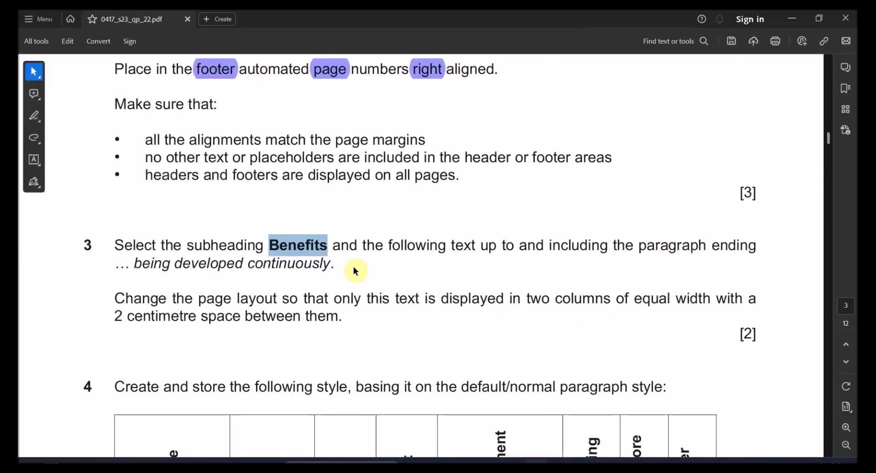
left_click_drag(133, 264, 277, 264)
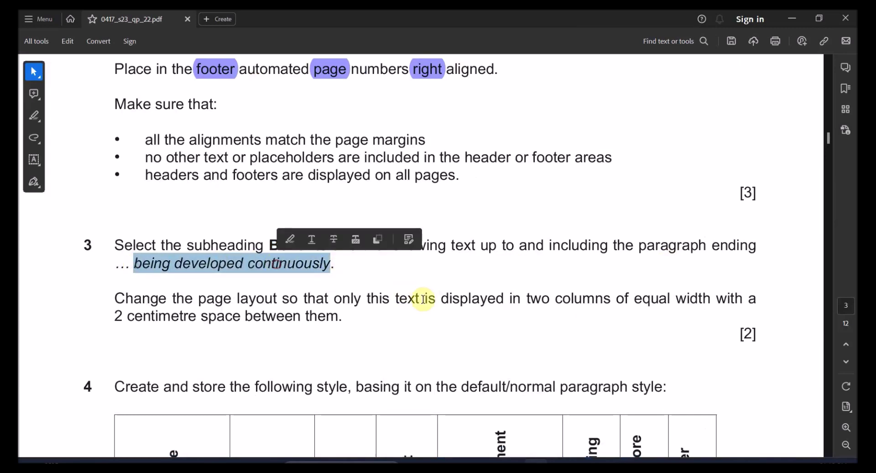
key("alt+Tab")
scroll(437, 323, "down", 20)
scroll(437, 326, "down", 8)
scroll(436, 326, "up", 4)
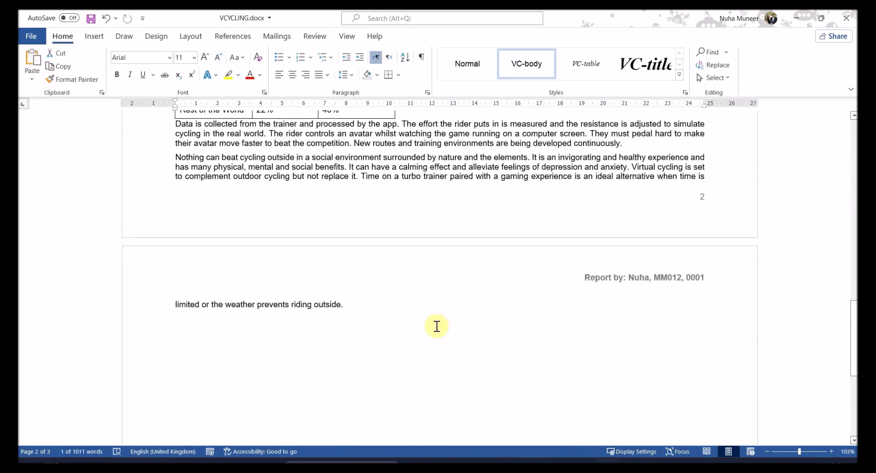
Select the text from the Benefits subheading through 'being developed continuously.'
scroll(437, 326, "up", 1)
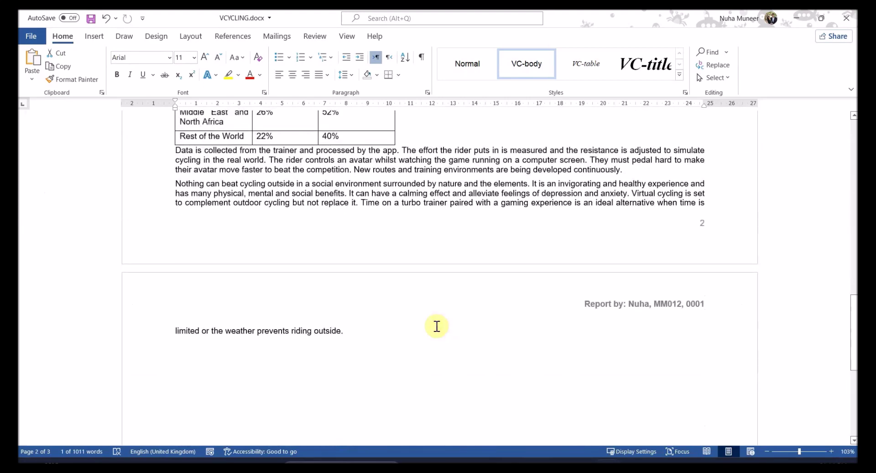
left_click_drag(621, 174, 507, 170)
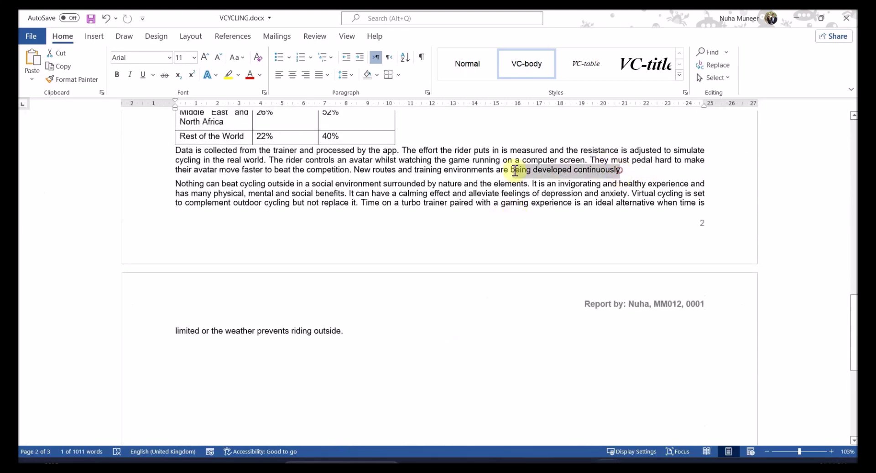
scroll(574, 309, "up", 11)
scroll(551, 298, "up", 15)
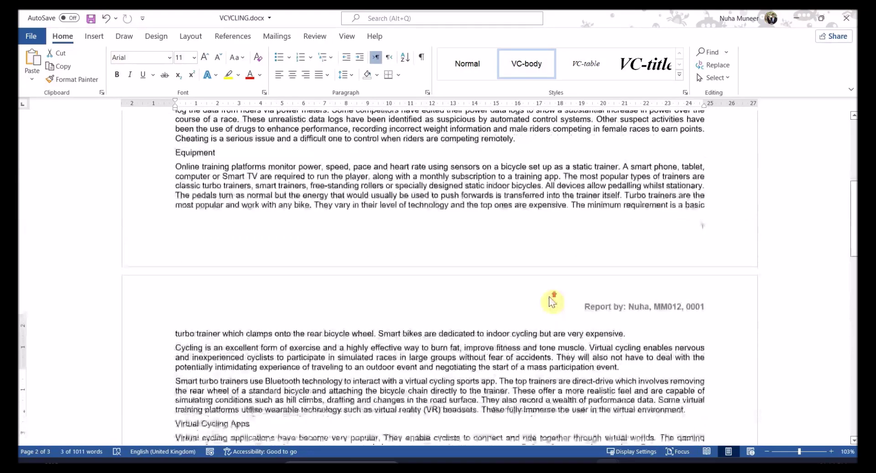
left_click(174, 265)
left_click(499, 365, "shift")
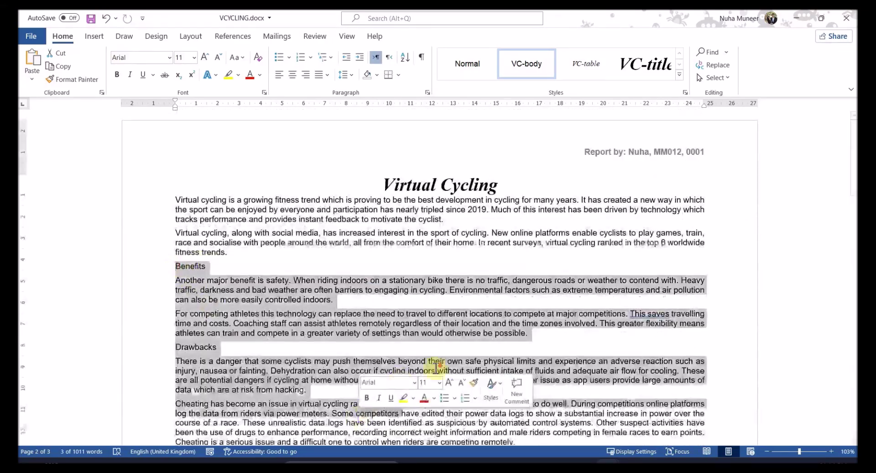
scroll(426, 369, "down", 20)
scroll(427, 371, "down", 5)
scroll(426, 369, "up", 6)
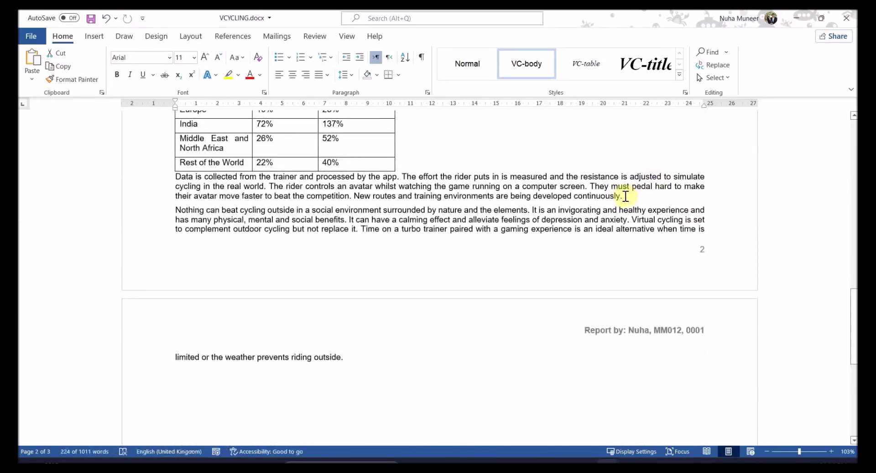
left_click(625, 196, "shift")
key("alt+Tab")
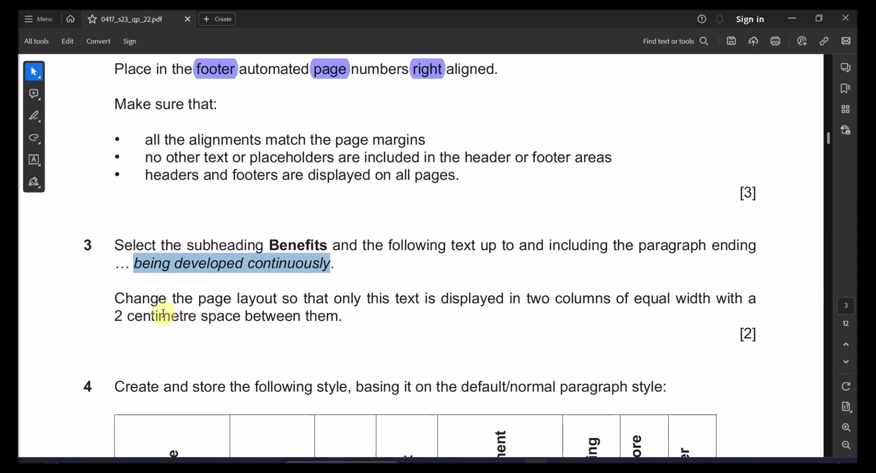
Highlight 'two columns' in question 3 and note the 2 centimetre spacing requirement
left_click_drag(172, 301, 529, 297)
left_click(597, 298)
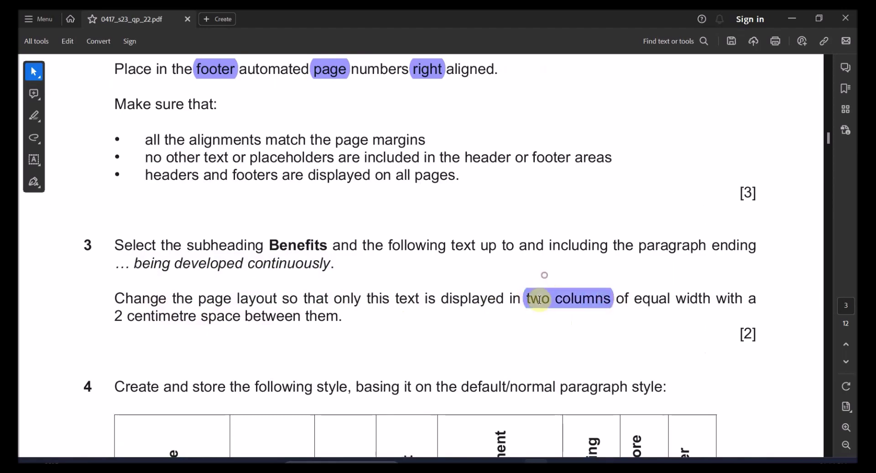
key("alt+Tab")
key("alt+Tab")
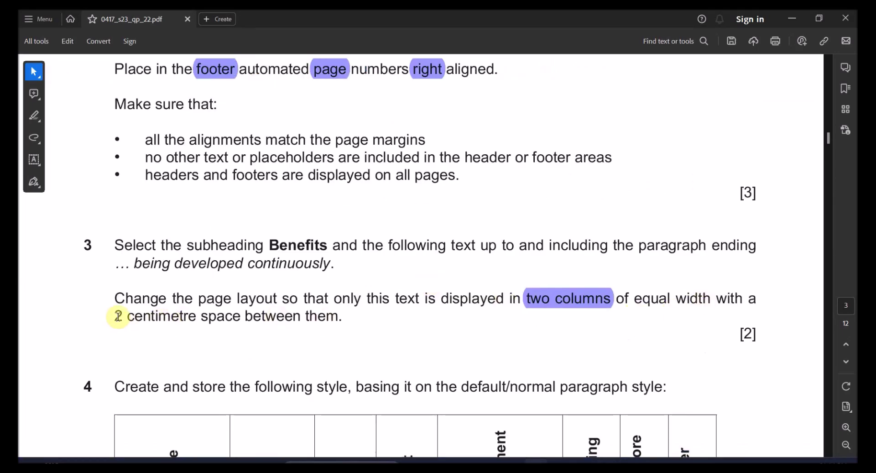
left_click_drag(116, 315, 196, 316)
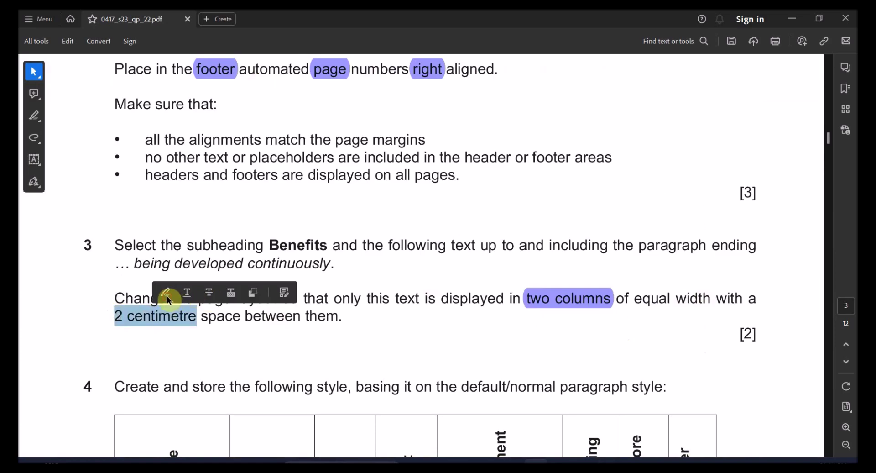
key("alt+Tab")
left_click(194, 36)
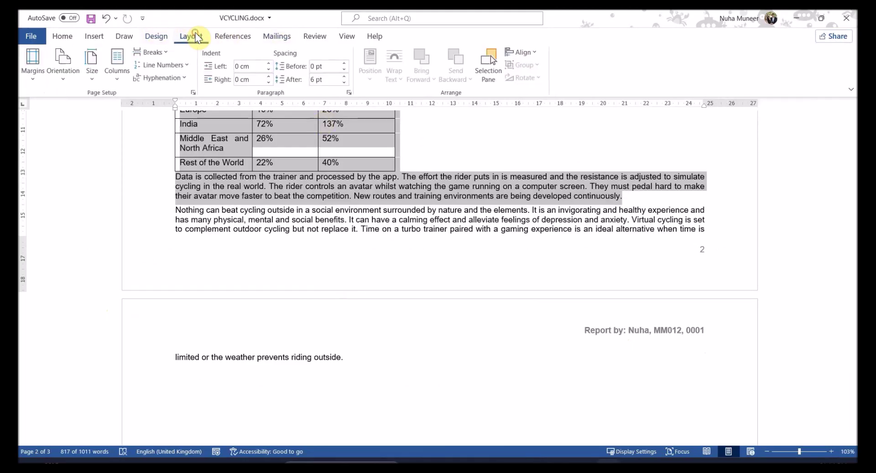
Set the selected text in two columns with 2 cm spacing using the Columns dialog
left_click(122, 75)
left_click(125, 127)
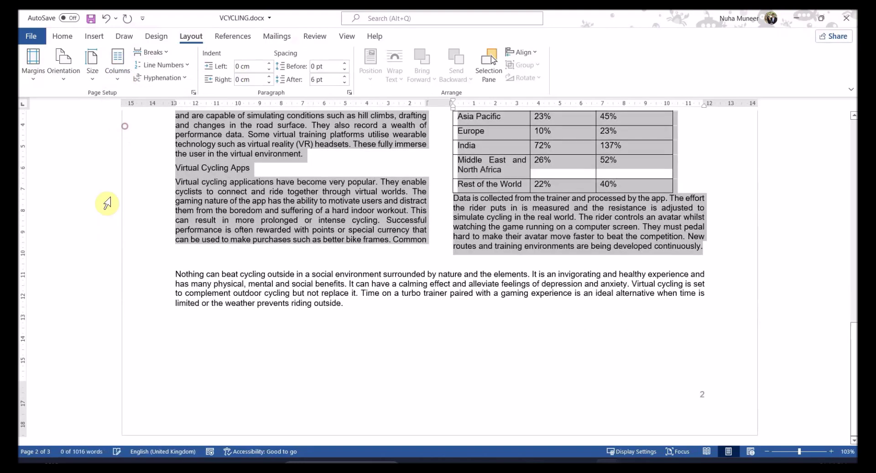
scroll(223, 196, "up", 5)
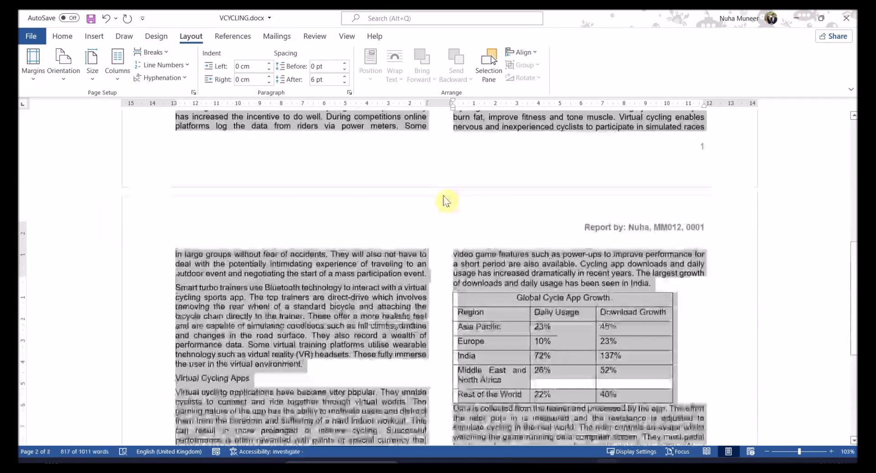
scroll(440, 137, "up", 1)
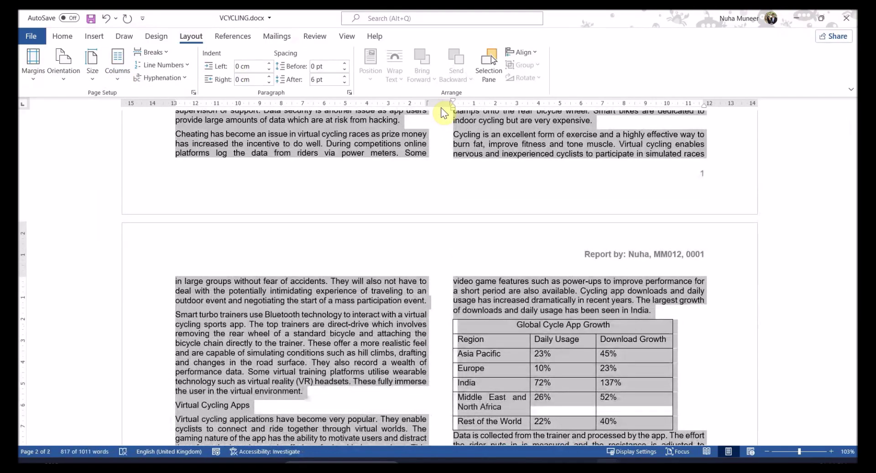
double_click(439, 106)
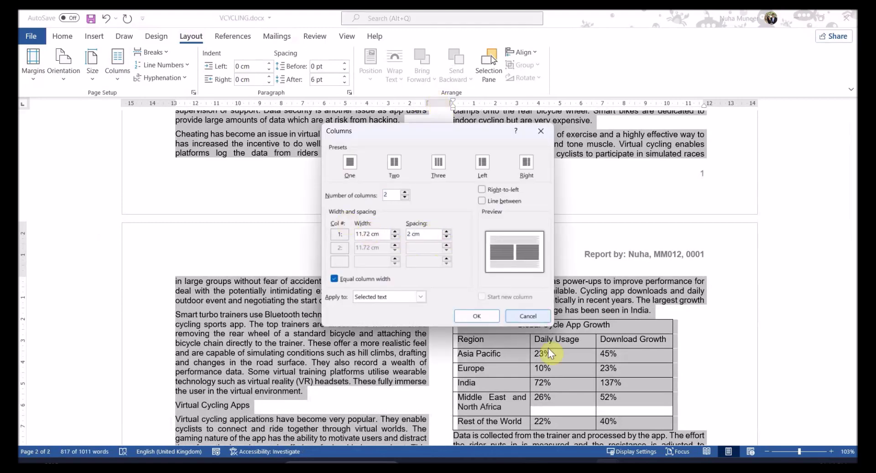
left_click(485, 319)
scroll(487, 302, "up", 10)
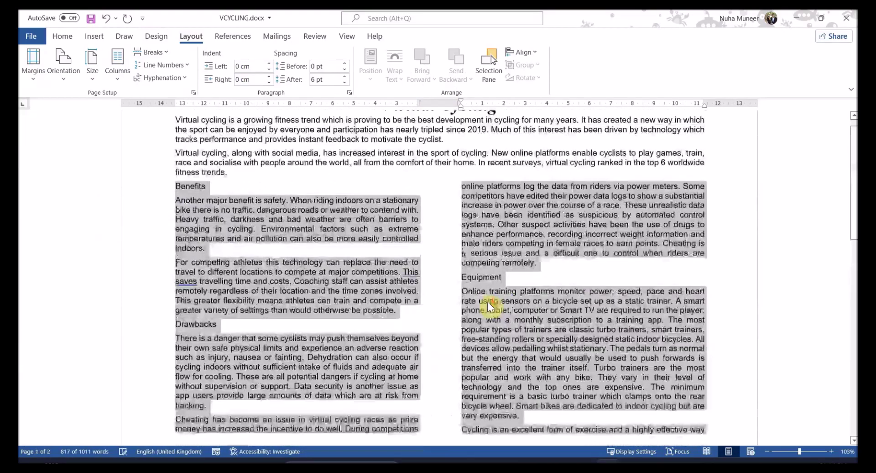
key("alt+Tab")
Highlight 'default/normal paragraph' in question 4 in purple, then return to VCYCLING's Home tab
left_click_drag(245, 316, 339, 318)
scroll(336, 343, "down", 5)
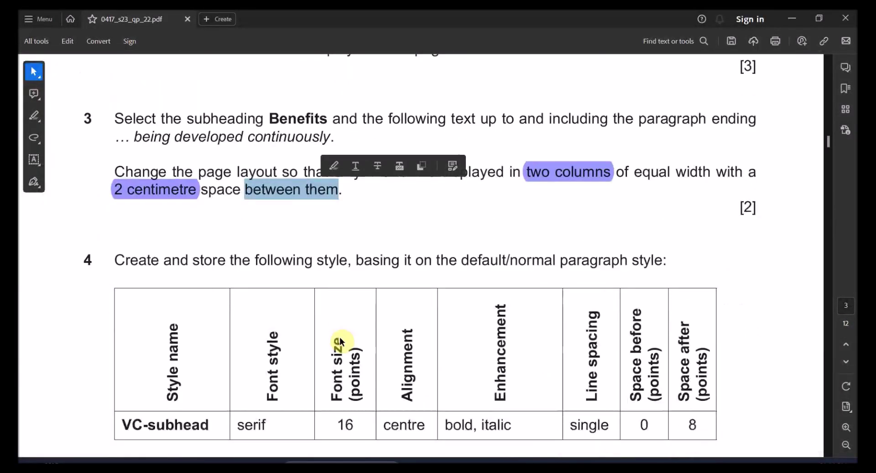
scroll(135, 209, "down", 1)
left_click_drag(194, 133, 407, 134)
left_click_drag(462, 134, 628, 134)
left_click(631, 110)
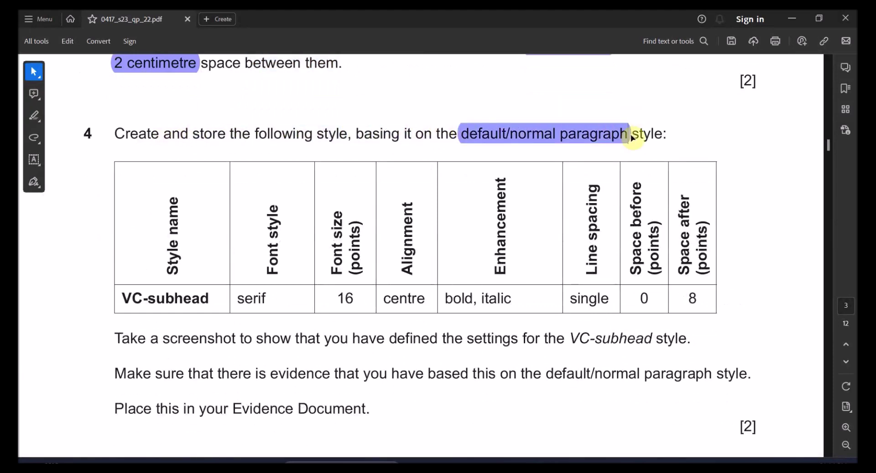
scroll(102, 302, "down", 1)
key("alt+Tab")
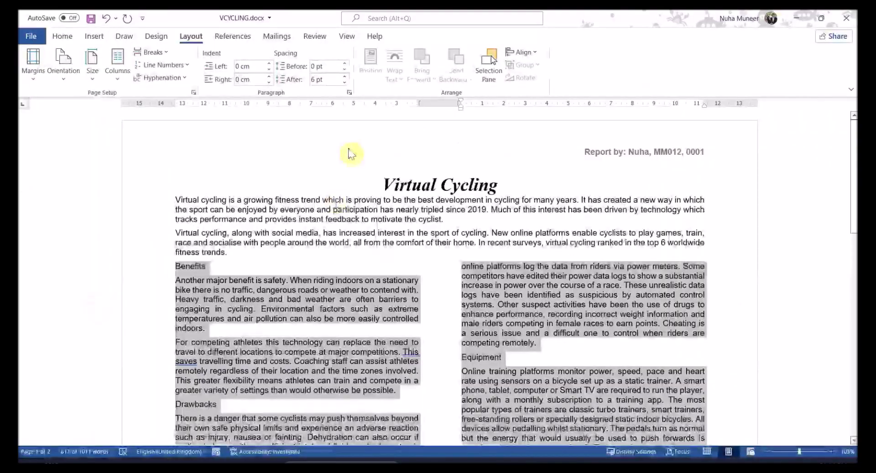
left_click(62, 36)
From the Styles pane, start a new paragraph style and name it VC-subhead
left_click(685, 92)
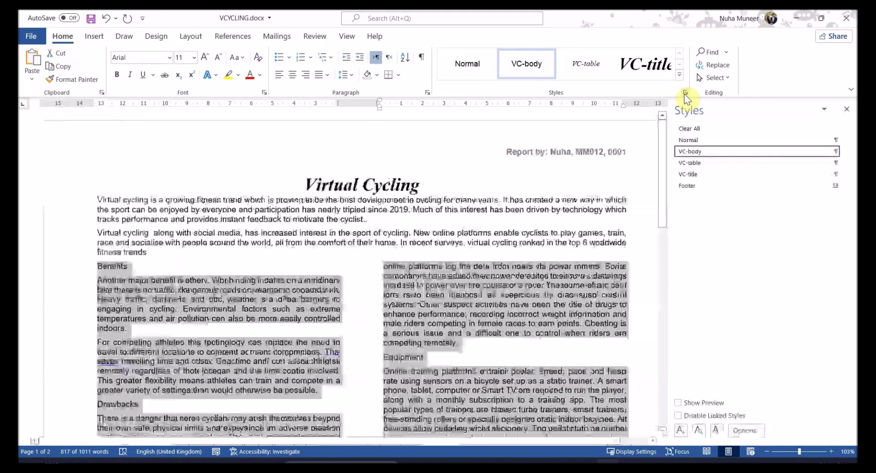
left_click(681, 433)
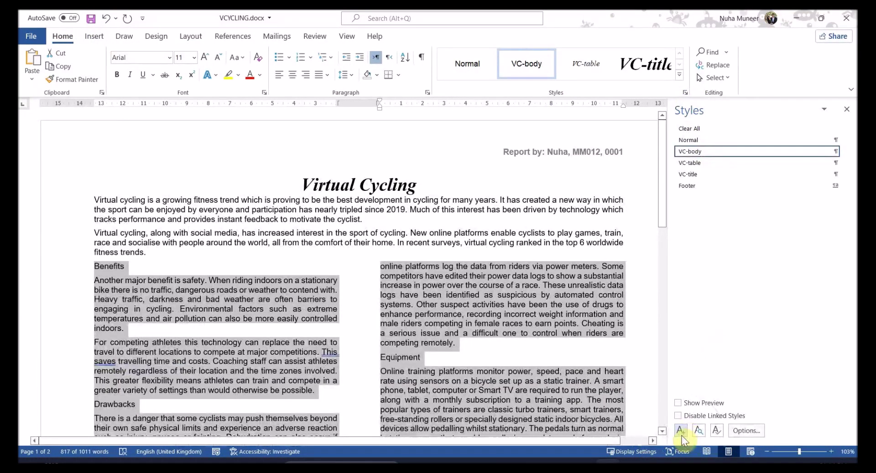
left_click_drag(523, 105, 422, 114)
key("alt+Tab")
left_click_drag(210, 261, 122, 256)
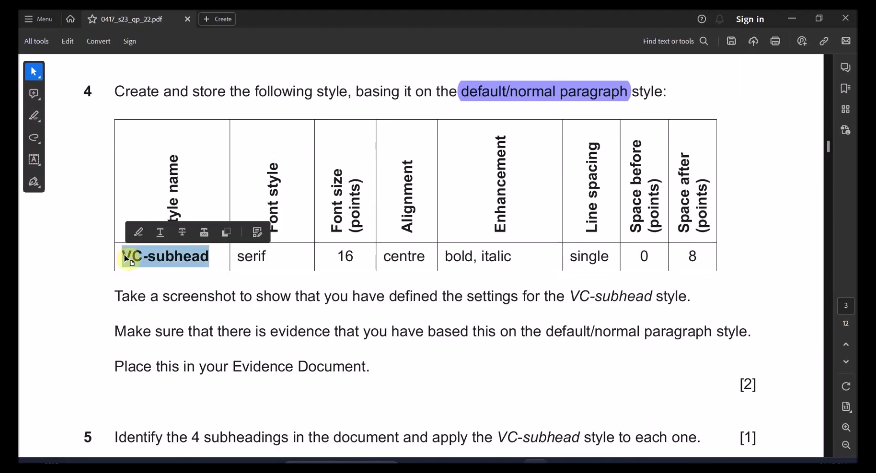
key("alt+Tab")
key("Tab")
key("alt+Tab")
key("alt+Tab")
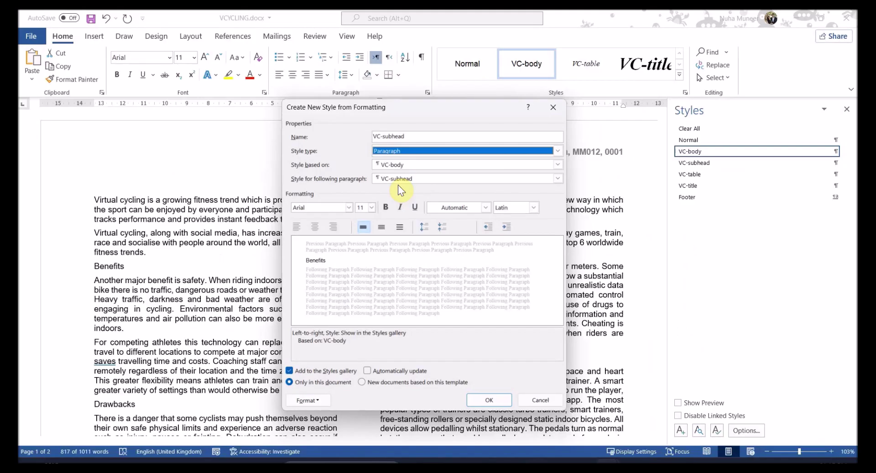
Keep Paragraph as the style type while trying Normal as the following style
left_click(391, 150)
left_click(391, 161)
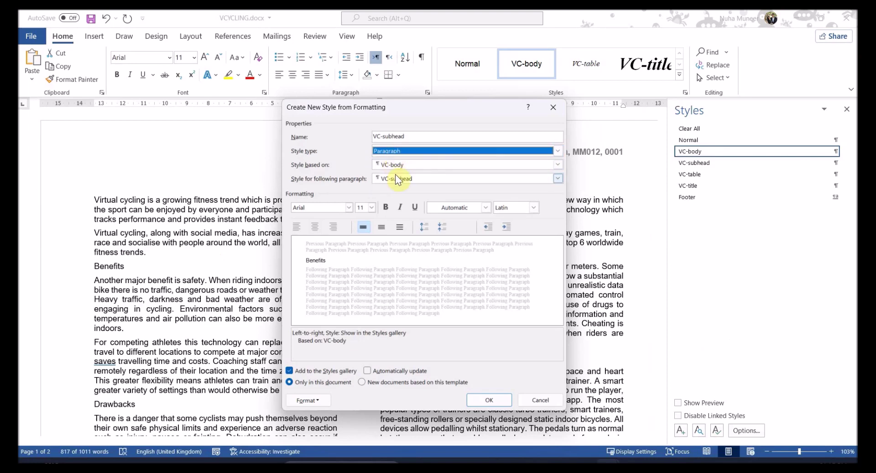
left_click(388, 180)
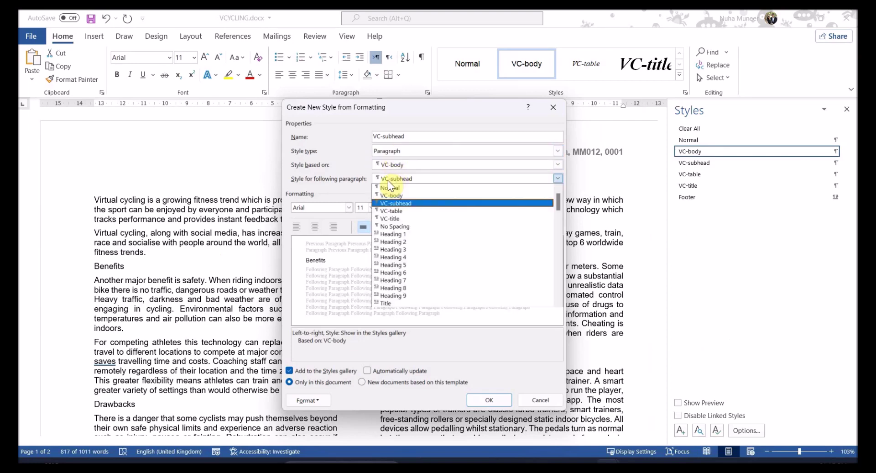
left_click(393, 186)
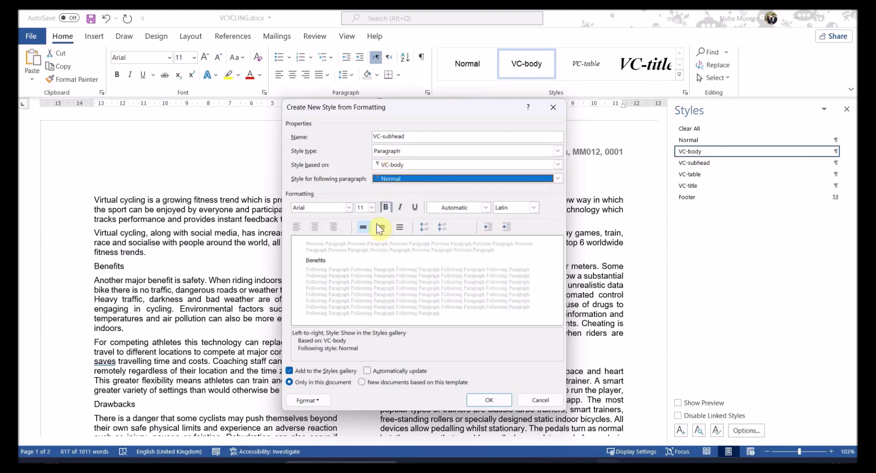
left_click(390, 149)
left_click(391, 149)
left_click(394, 177)
left_click(394, 179)
left_click(391, 147)
left_click(390, 148)
left_click(390, 177)
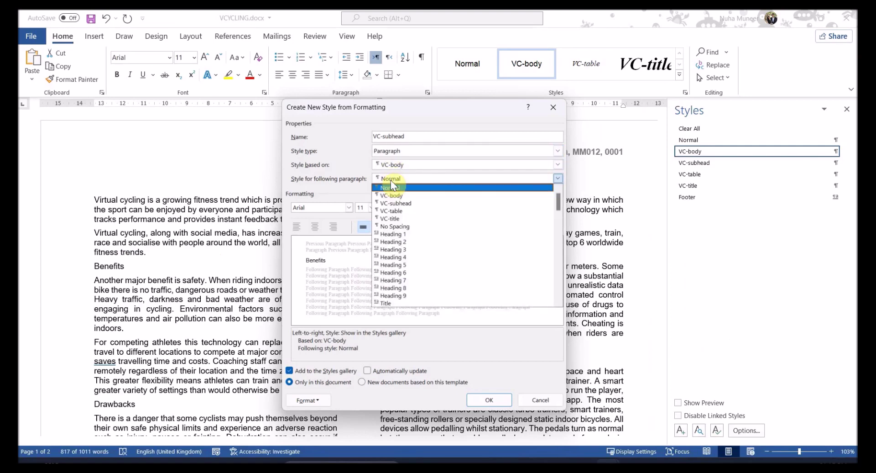
left_click(390, 180)
left_click(391, 168)
left_click(391, 168)
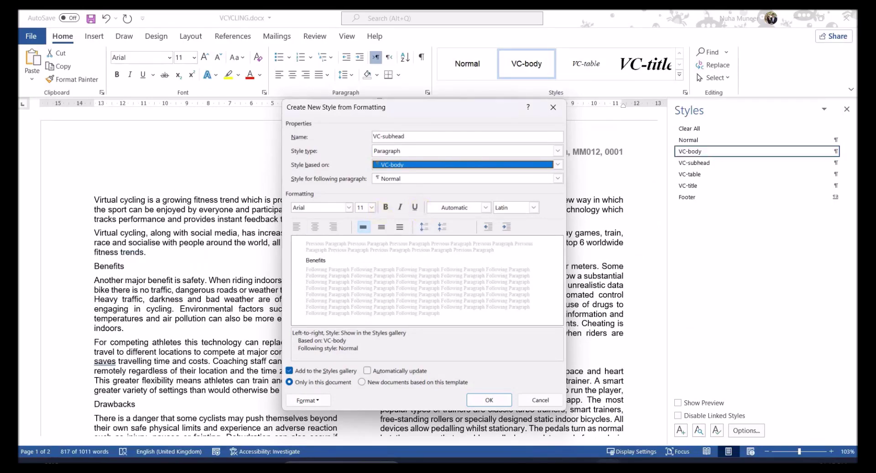
Base the style on Normal, with VC-subhead as its following paragraph style
left_click(397, 164)
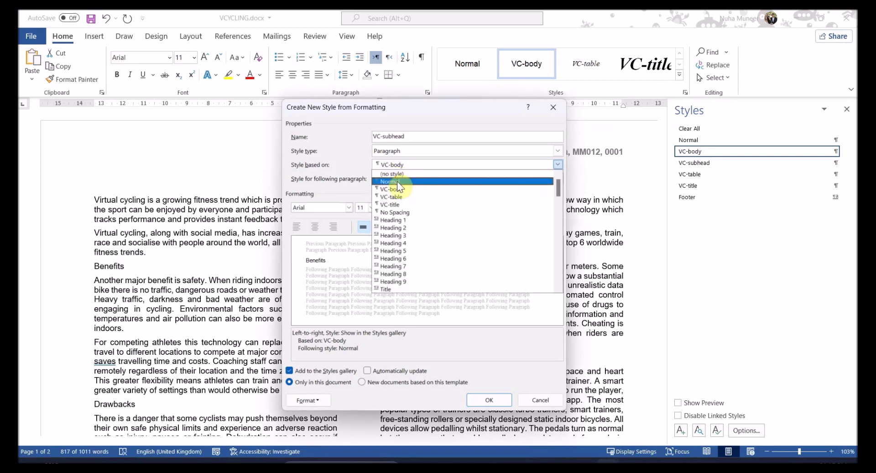
left_click(398, 182)
left_click(397, 180)
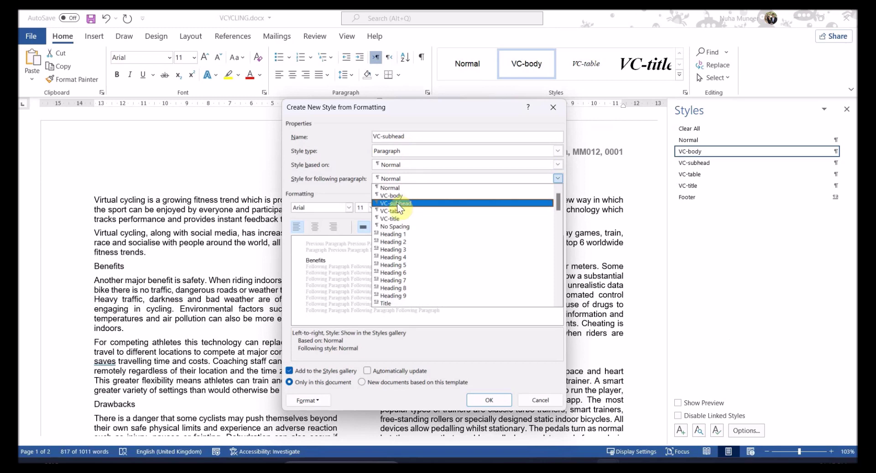
left_click(397, 203)
left_click(396, 151)
left_click(397, 151)
left_click(389, 165)
left_click(389, 165)
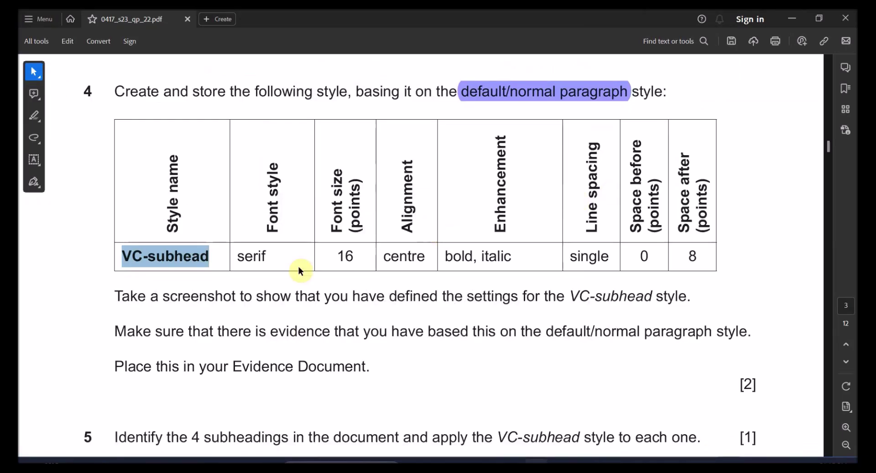
double_click(253, 258)
key("alt+Tab")
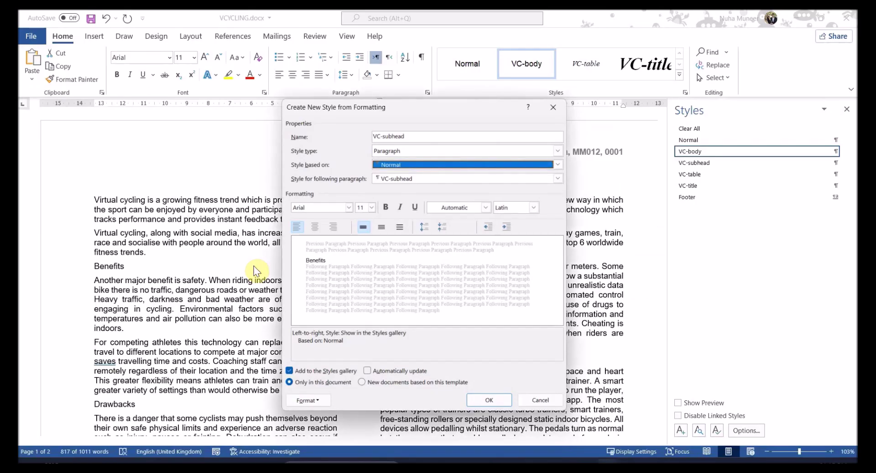
Set the VC-subhead font to Times New Roman at 16 pt
left_click(346, 207)
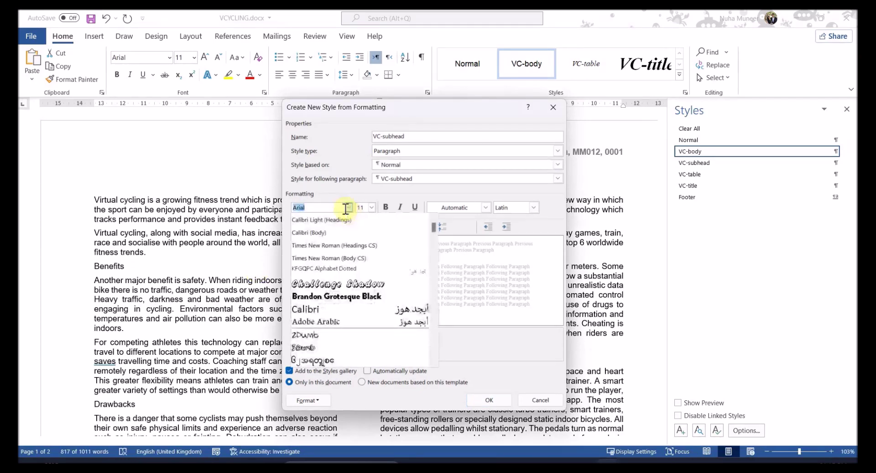
type("Times New Roman (")
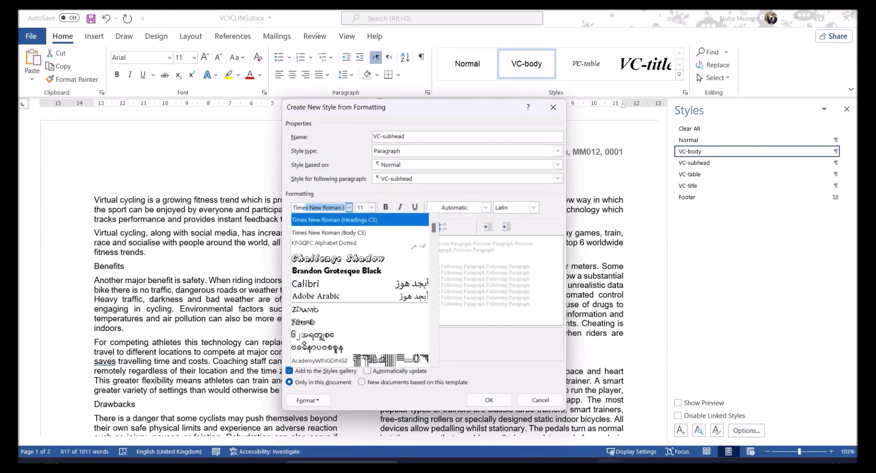
key("Return")
key("alt+Tab")
double_click(346, 257)
key("alt+Tab")
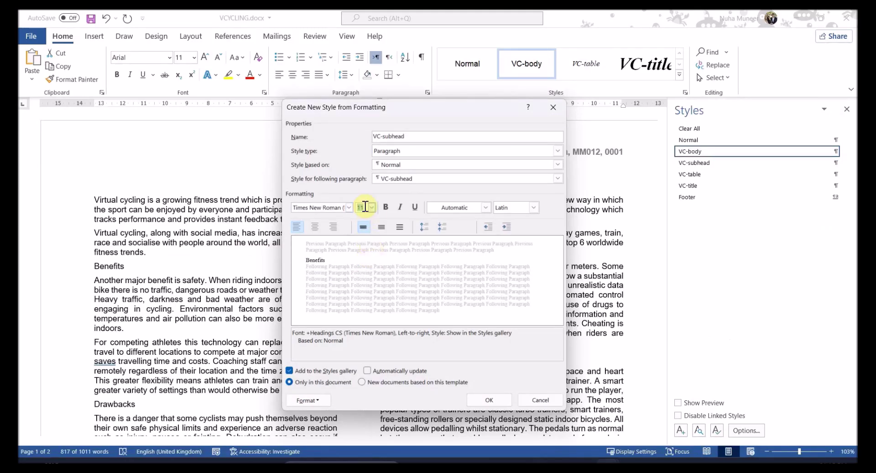
left_click(372, 207)
left_click(363, 263)
Make the VC-subhead style centred, bold and italic
key("alt+Tab")
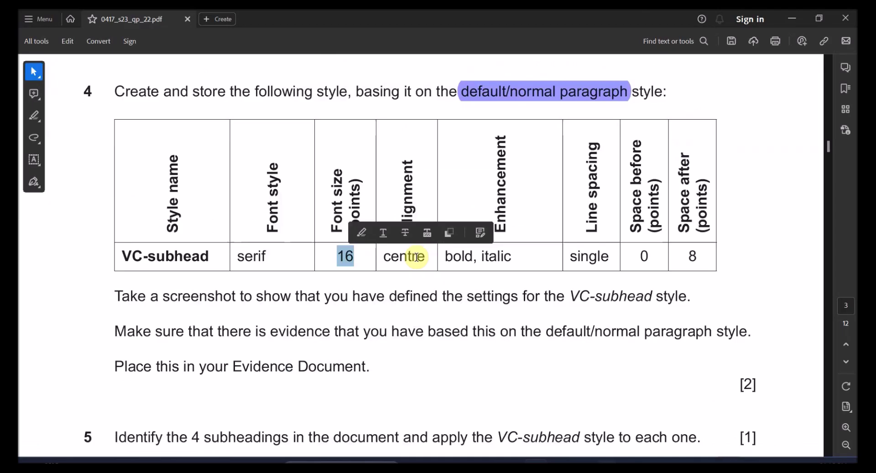
double_click(414, 259)
key("alt+Tab")
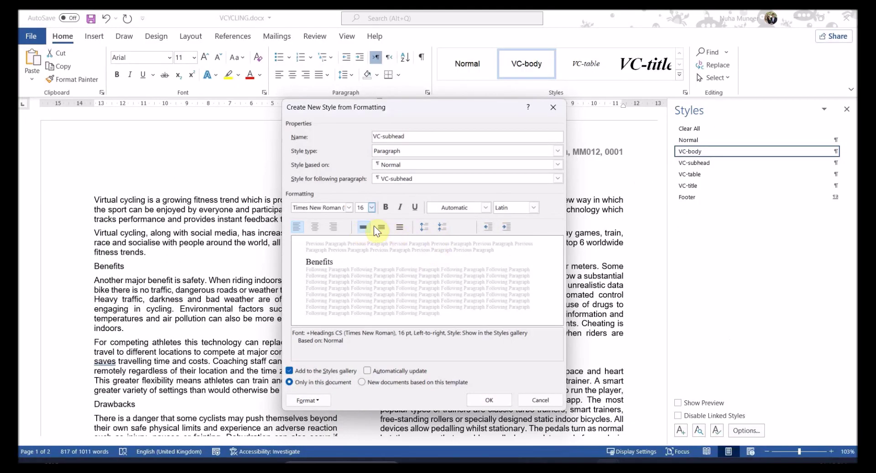
left_click(315, 227)
key("alt+Tab")
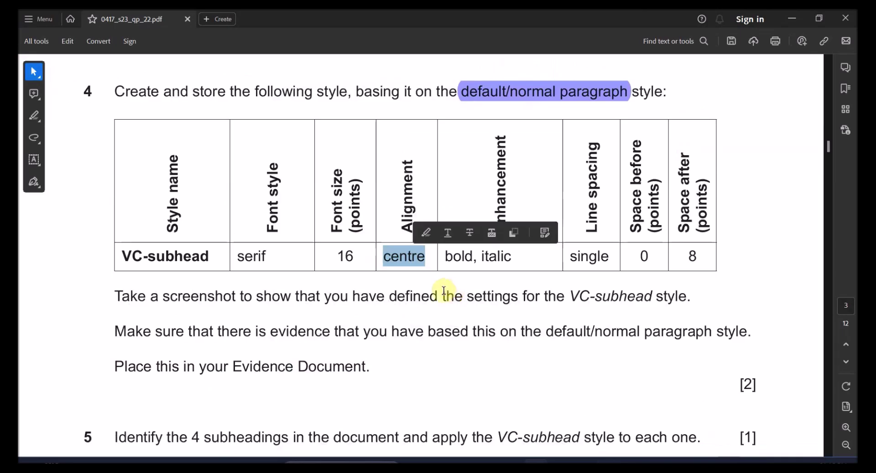
left_click_drag(449, 259, 505, 261)
key("alt+Tab")
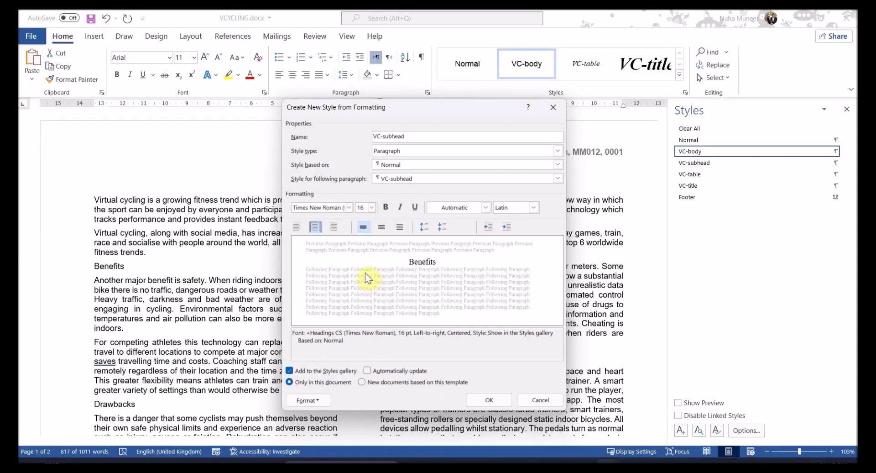
left_click(400, 209)
left_click(386, 207)
key("alt+Tab")
left_click_drag(581, 259, 645, 256)
key("alt+Tab")
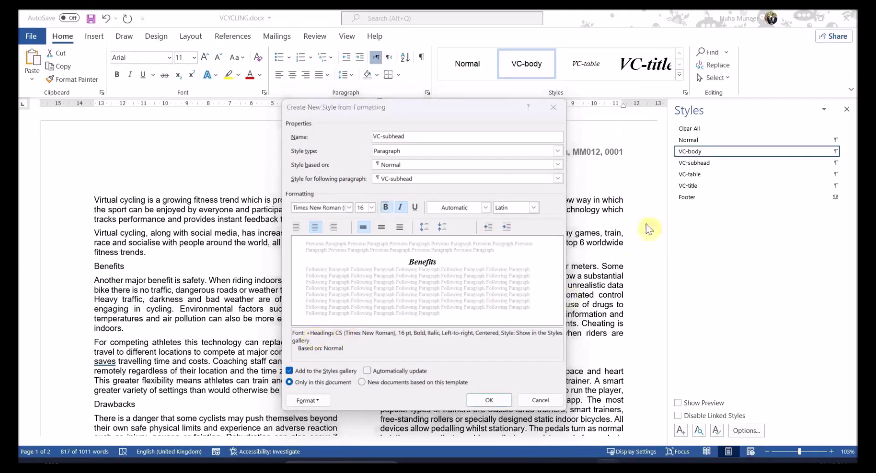
key("alt+Tab")
key("alt+Tab")
left_click(305, 401)
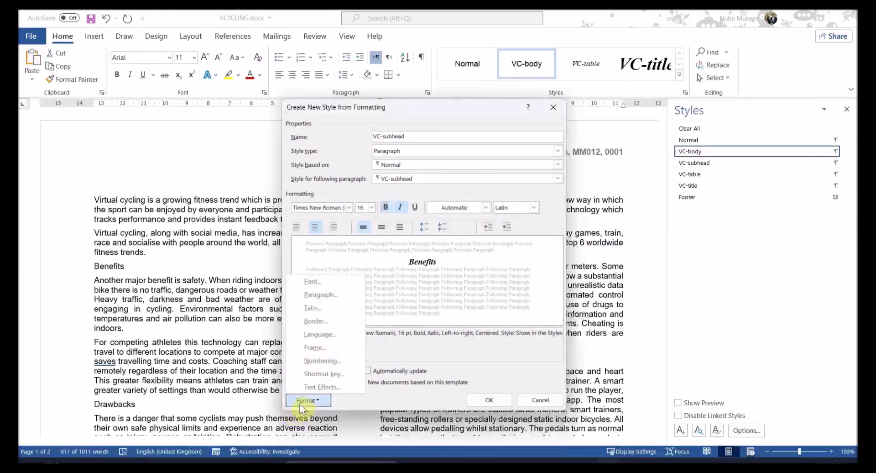
Set VC-subhead paragraph spacing to 0 pt before, 8 pt after, single line spacing
left_click(322, 295)
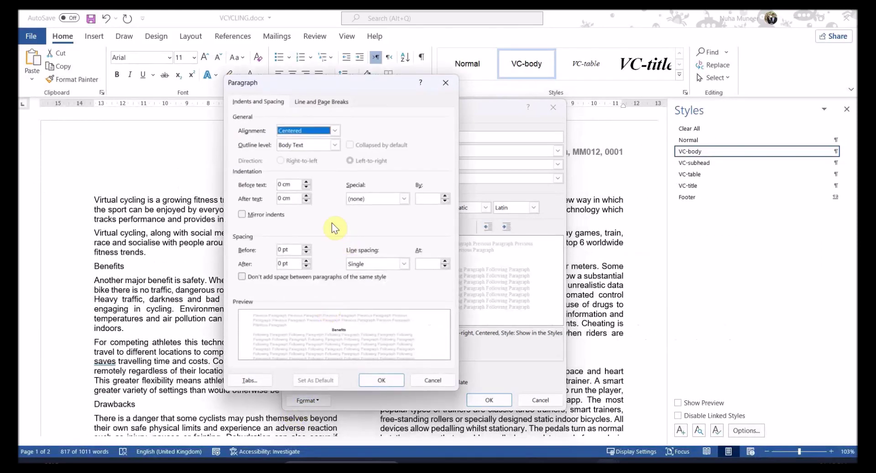
left_click(367, 264)
key("alt+Tab")
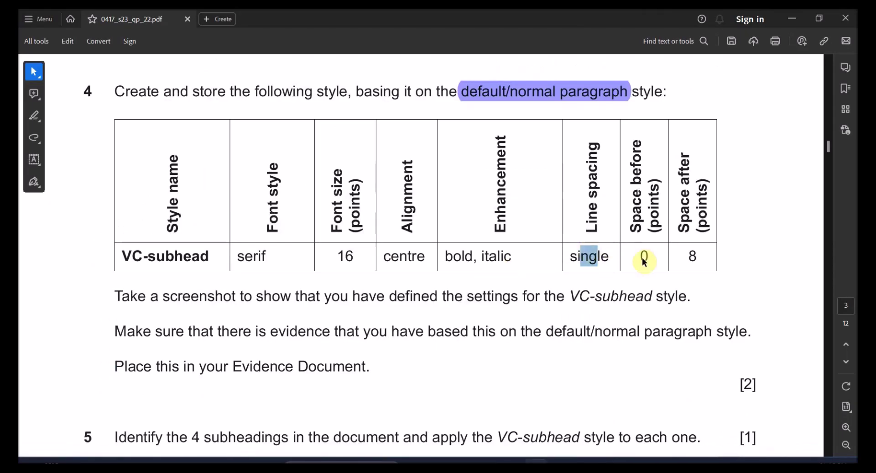
left_click_drag(633, 256, 689, 262)
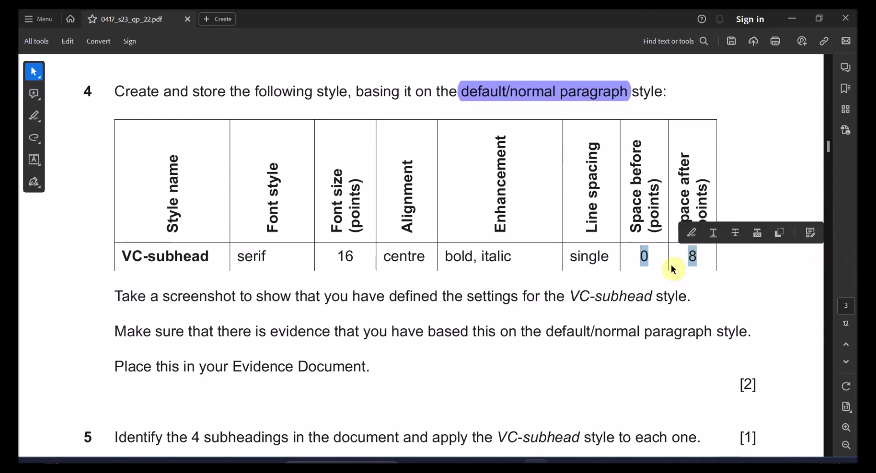
key("alt+Tab")
left_click(307, 252)
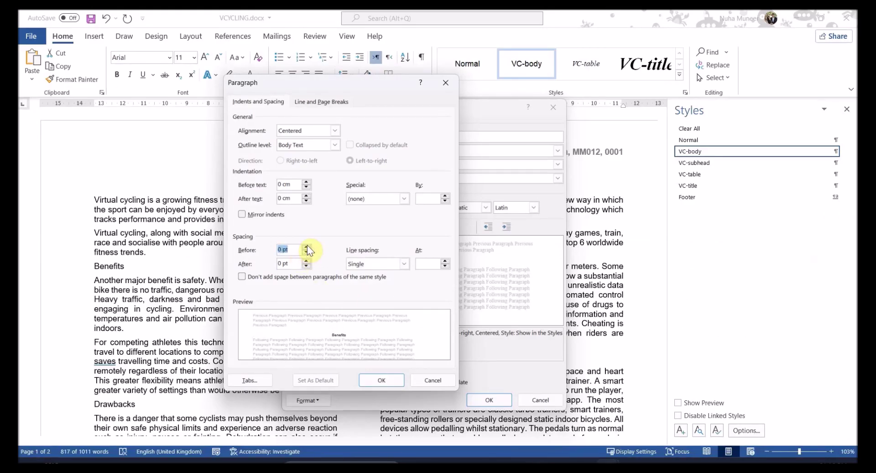
left_click(307, 261)
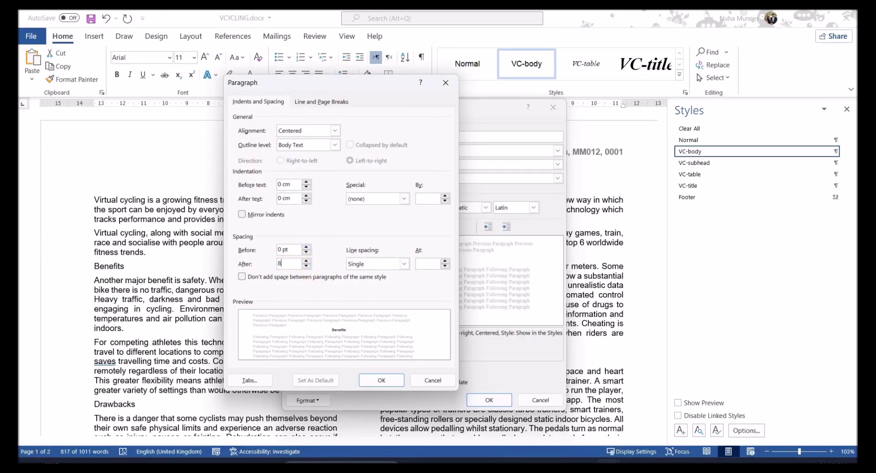
type("8")
key("Tab")
key("alt+Tab")
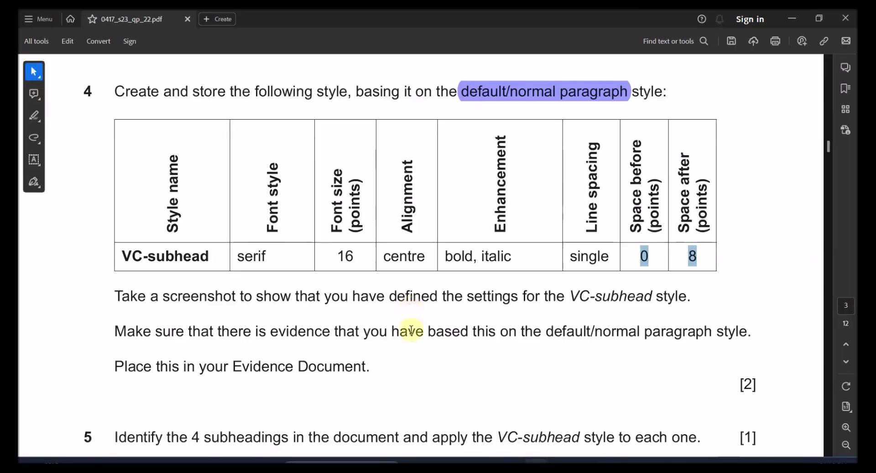
key("alt+Tab")
Save the VC-subhead style, which applies it to the selected two-column text
left_click(392, 387)
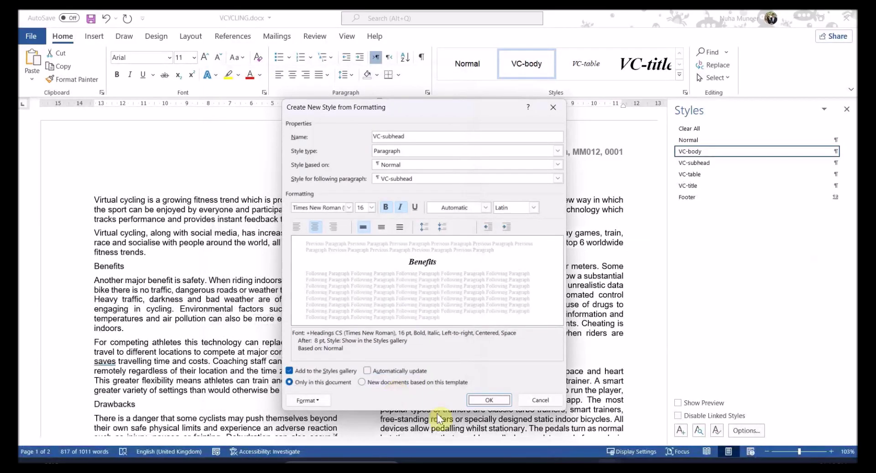
left_click(489, 401)
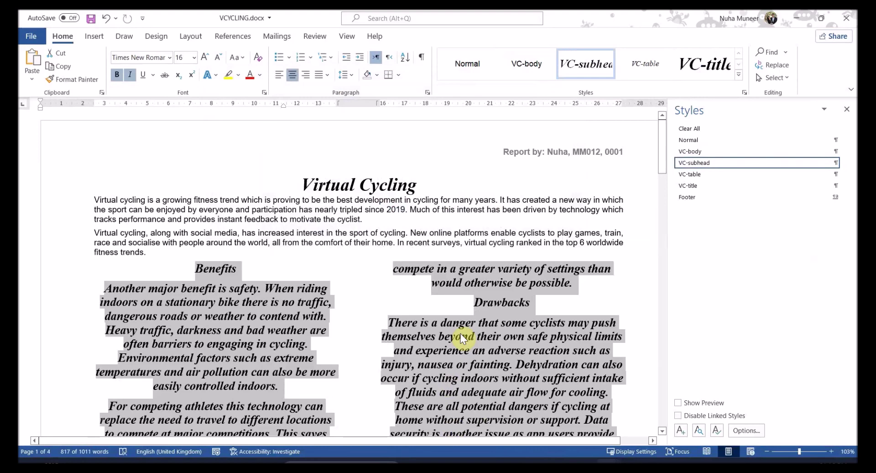
scroll(461, 333, "down", 1)
scroll(420, 313, "down", 3)
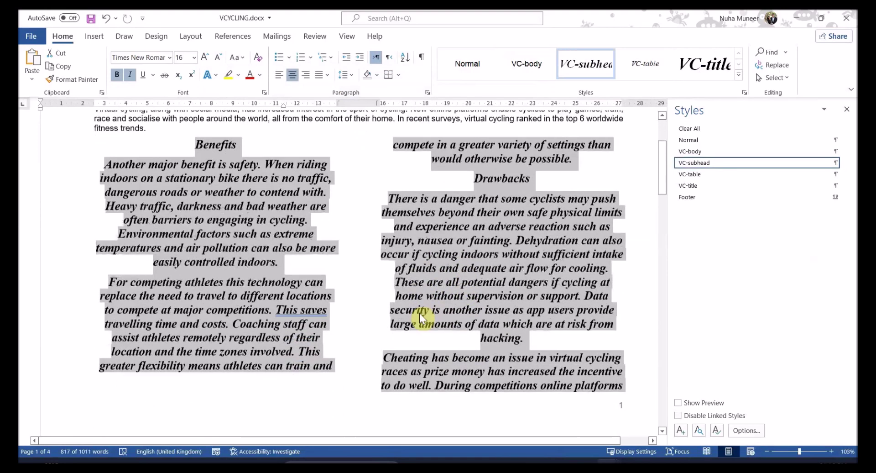
scroll(388, 299, "up", 3)
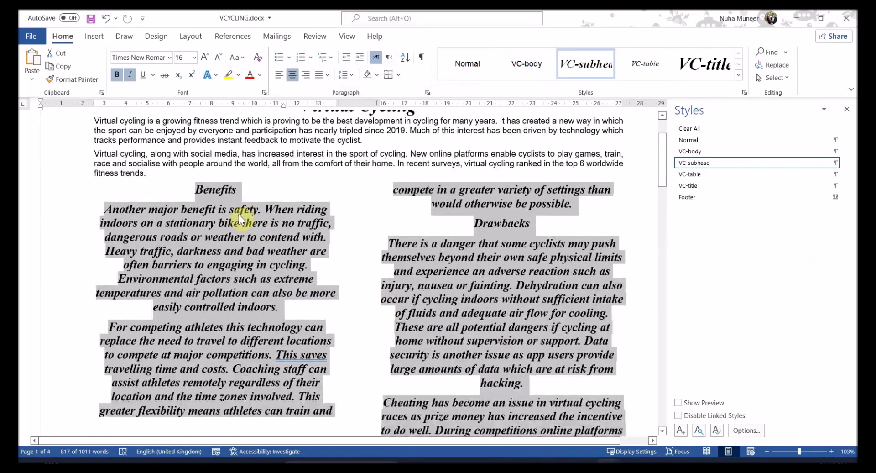
Undo VC-subhead on the two-column text so it returns to VC-body
key("ctrl")
key("ctrl")
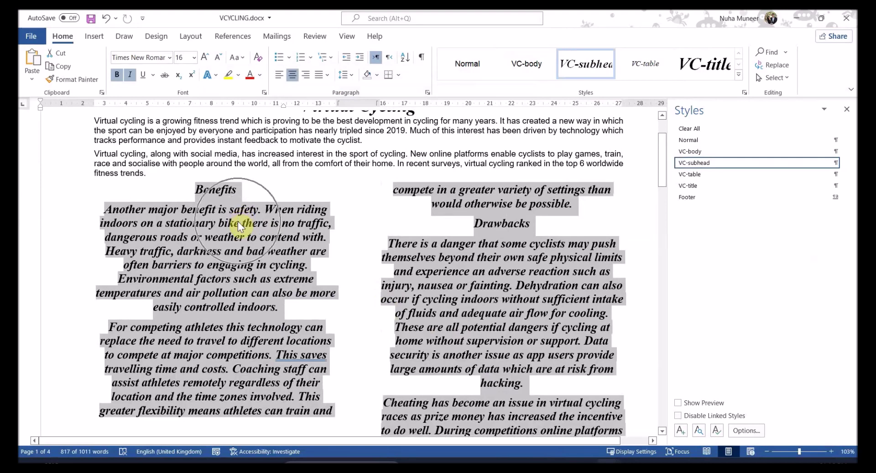
key("ctrl")
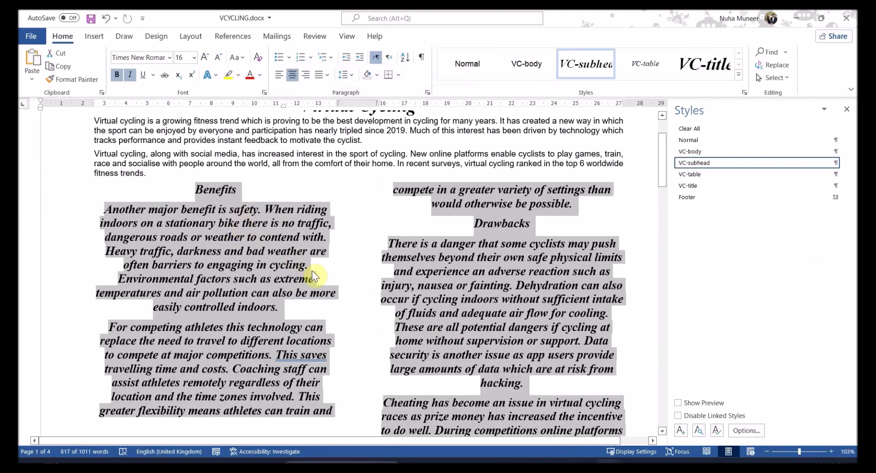
scroll(481, 270, "down", 3)
scroll(489, 285, "up", 5)
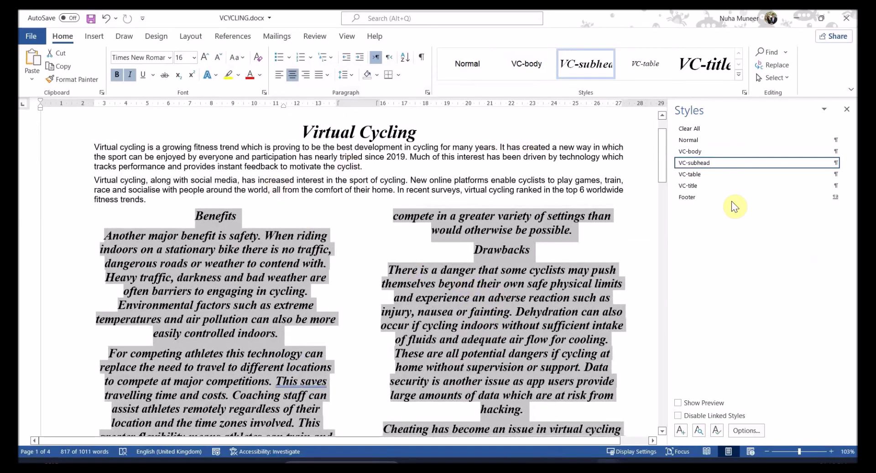
key("ctrl+z")
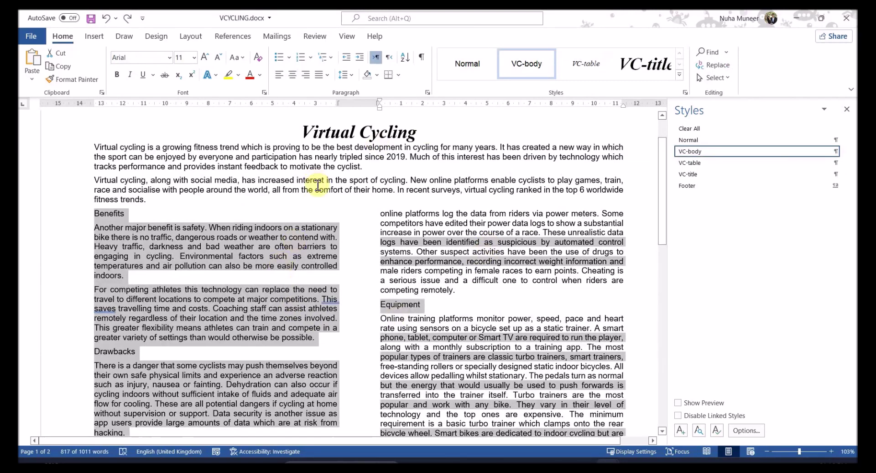
Redo the VC-subhead style and compare the body paragraph and column text styles
left_click(258, 246)
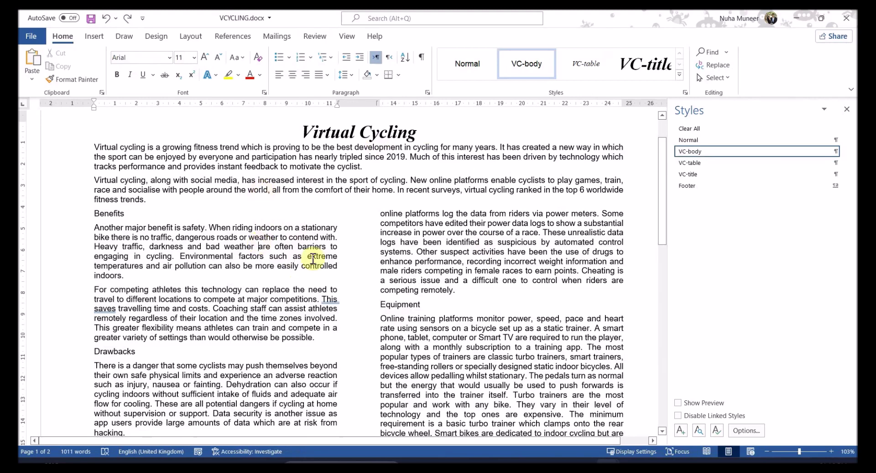
key("ctrl+y")
left_click(485, 251)
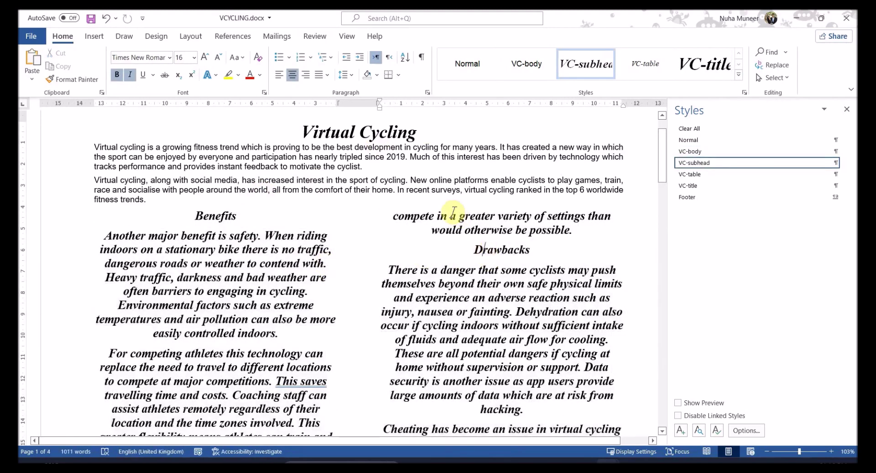
left_click(216, 157)
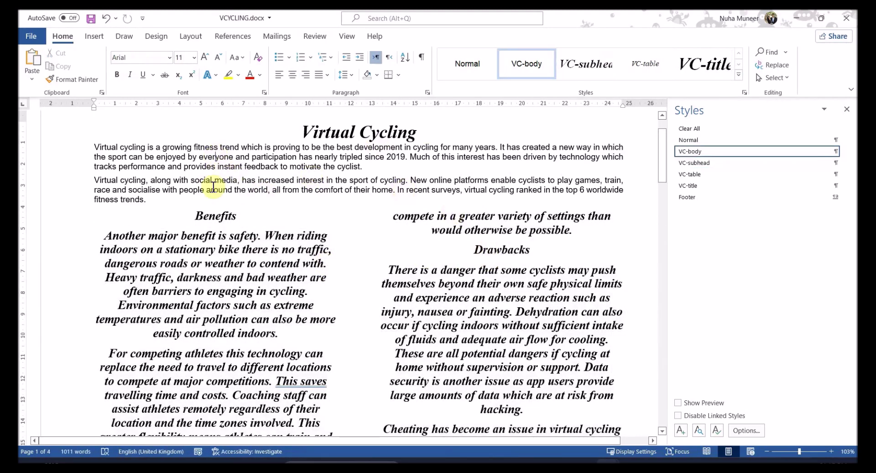
left_click(215, 238)
left_click(213, 183)
left_click(216, 234)
left_click(217, 179)
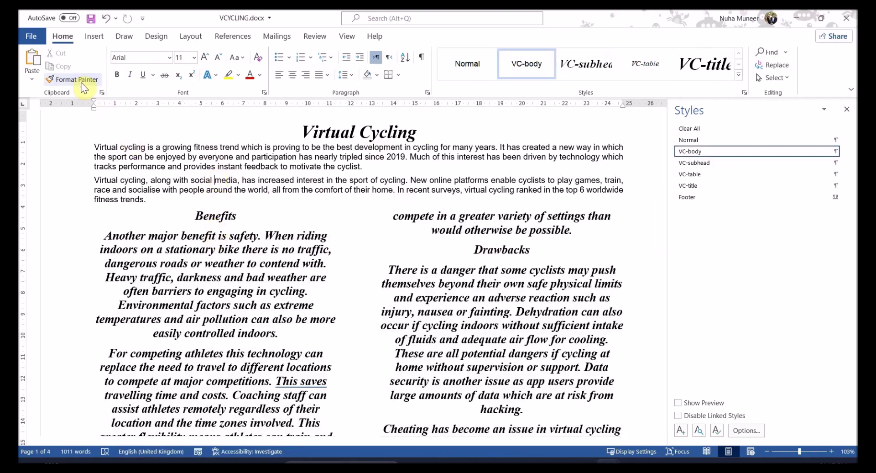
Reformat the column text from Benefits as Arial 11 without bold or italic
left_click_drag(196, 214, 350, 311)
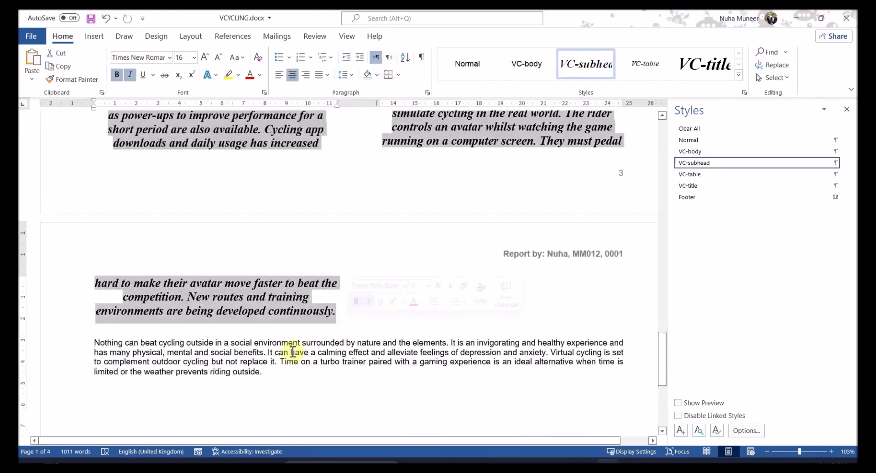
left_click(254, 358)
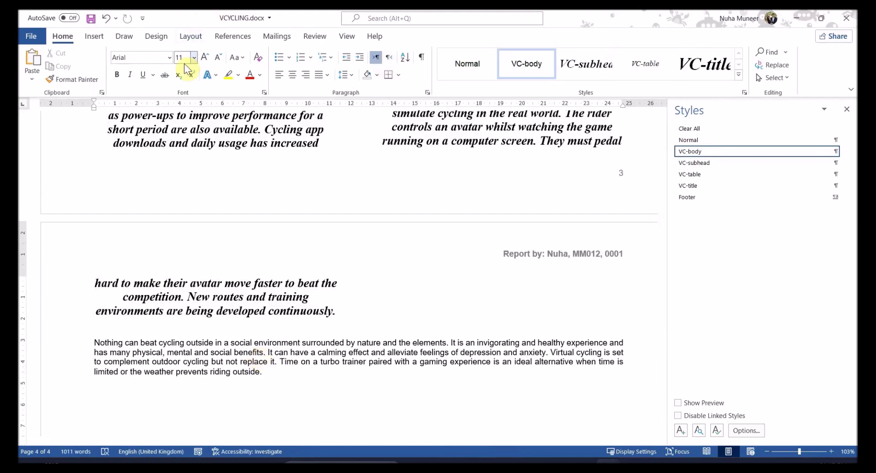
left_click_drag(232, 14, 194, 227)
left_click(151, 57)
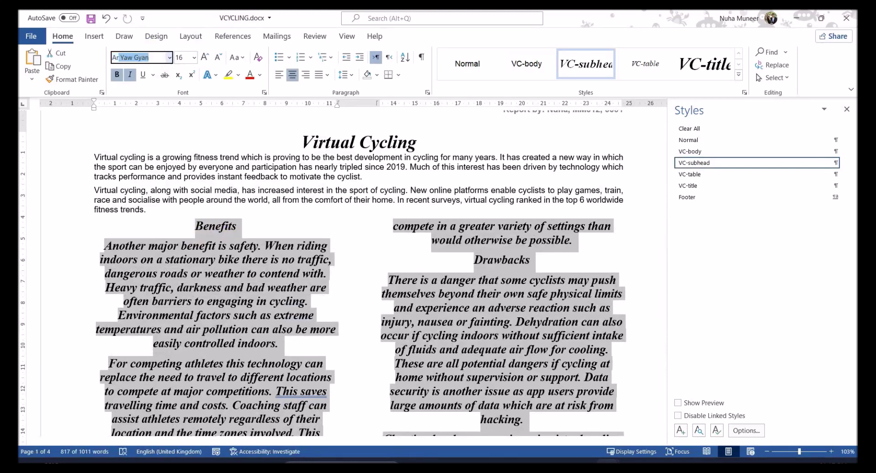
key("Return")
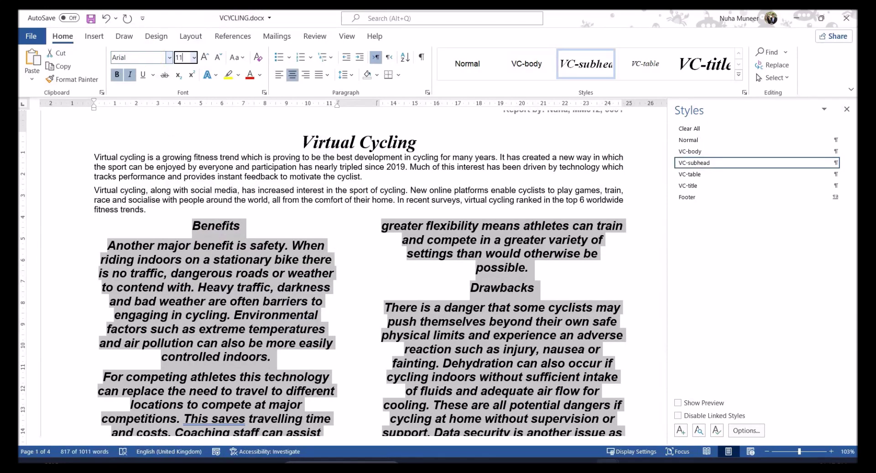
key("Return")
left_click(117, 75)
left_click(129, 74)
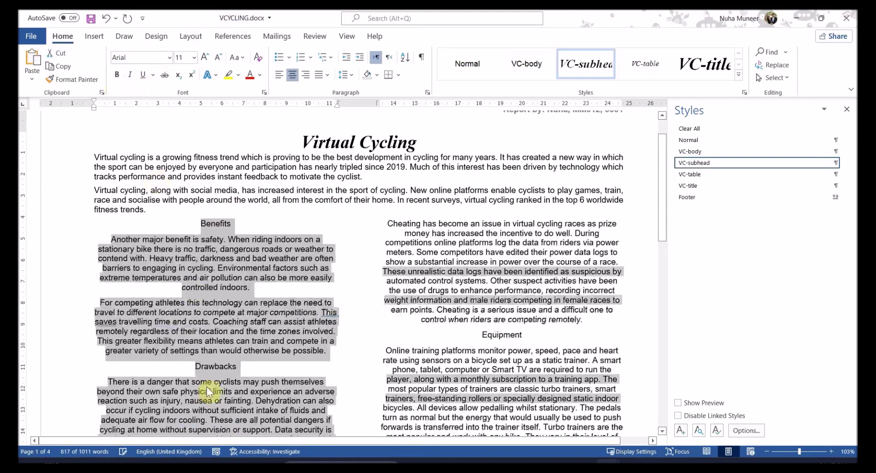
left_click(416, 349)
scroll(517, 312, "down", 15)
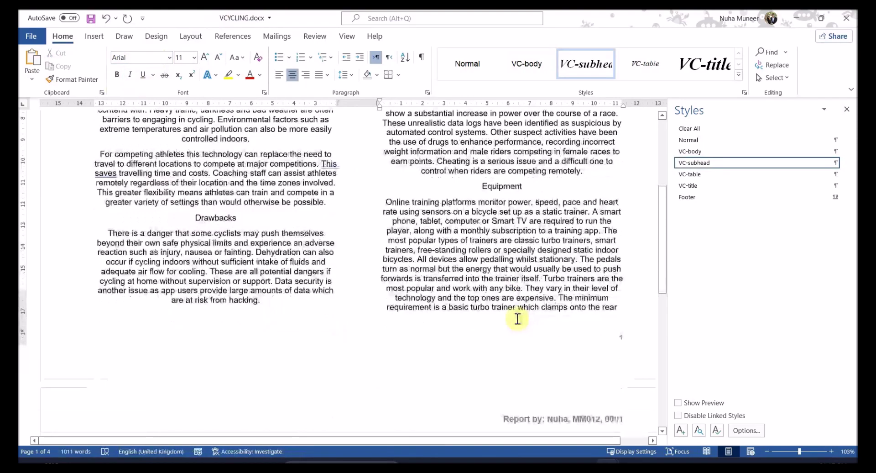
scroll(518, 318, "up", 15)
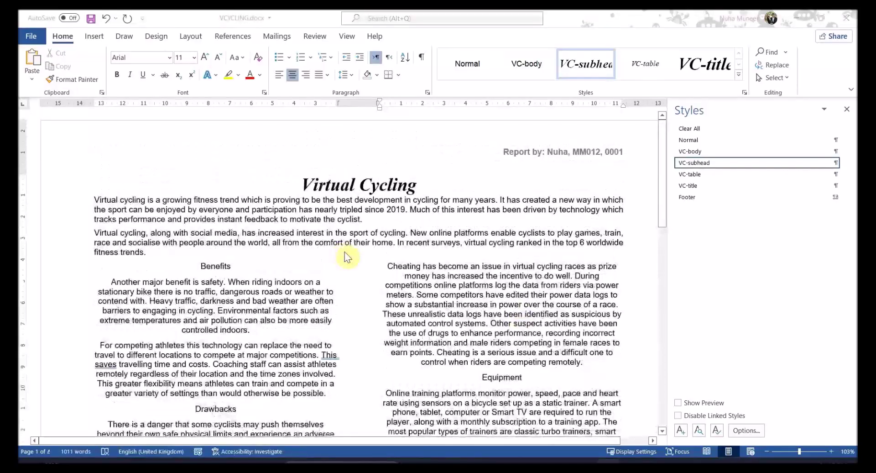
Read question 4's screenshot instruction in the question paper PDF
key("alt+Tab")
scroll(275, 250, "down", 3)
left_click_drag(195, 233, 619, 235)
key("alt+Tab")
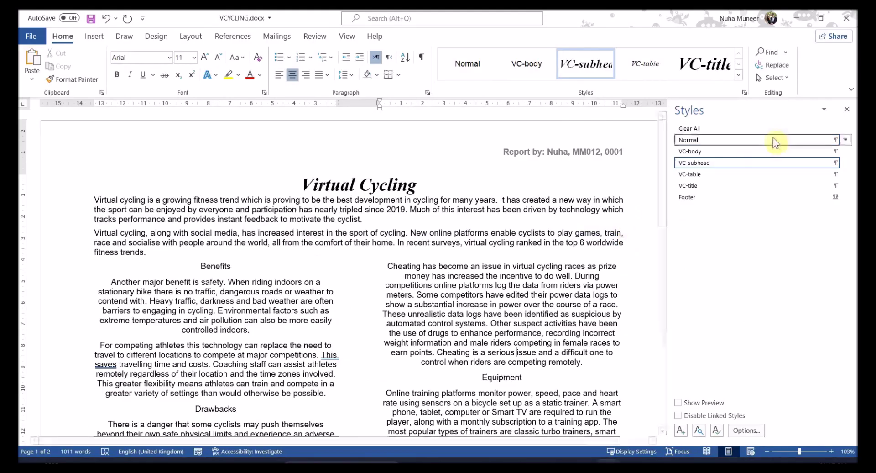
Snip the VC-subhead Modify Style dialog as evidence, then cancel it unchanged
right_click(703, 164)
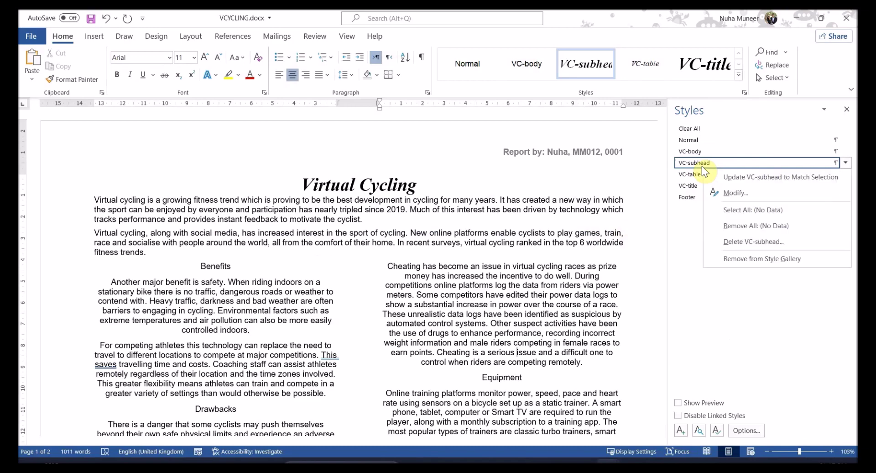
left_click(720, 191)
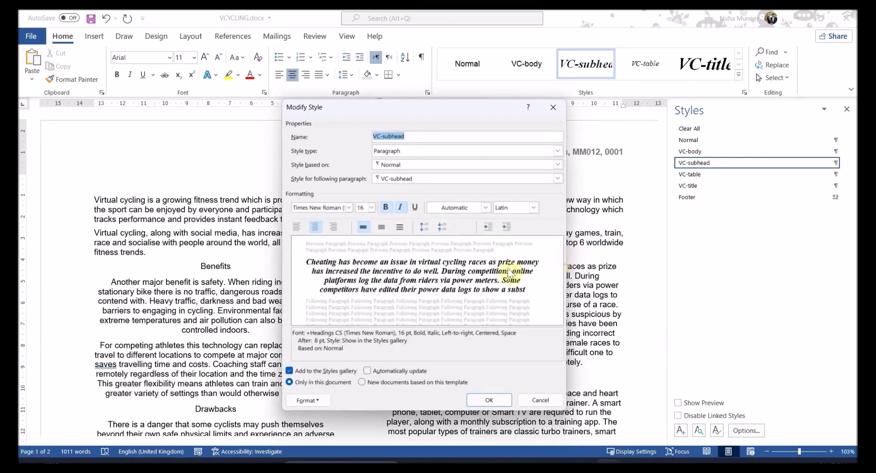
key("super+shift+s")
left_click_drag(283, 101, 564, 404)
left_click(559, 400)
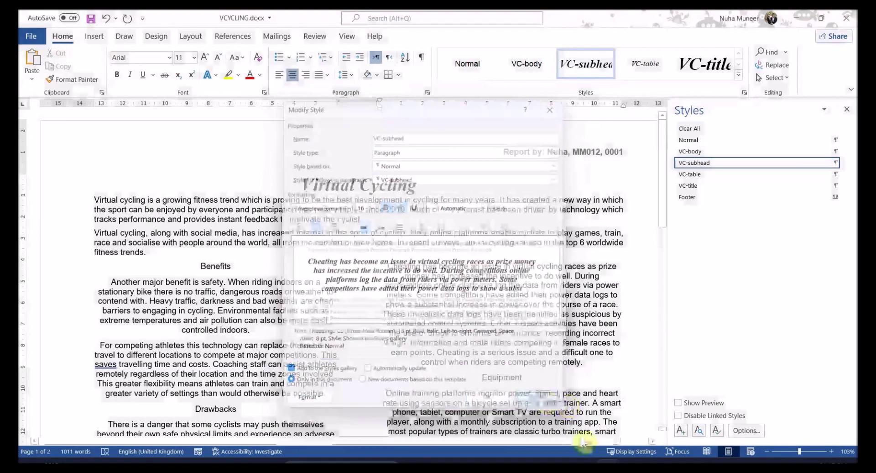
mouse_move(607, 466)
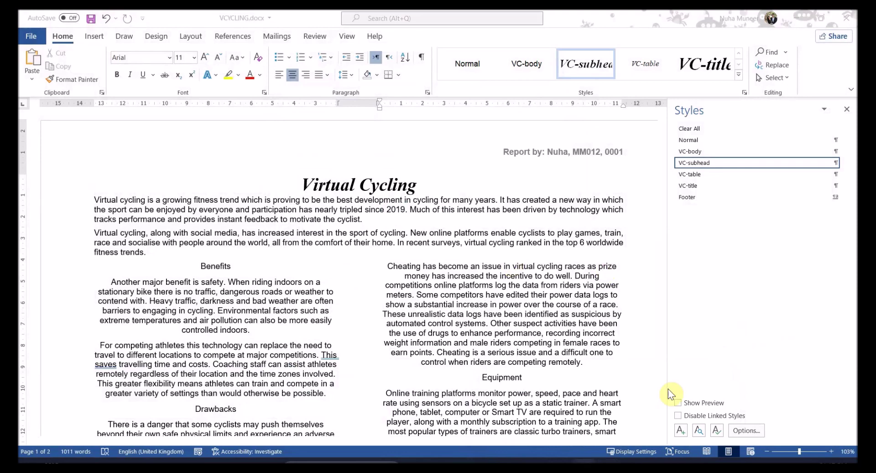
left_click(568, 411)
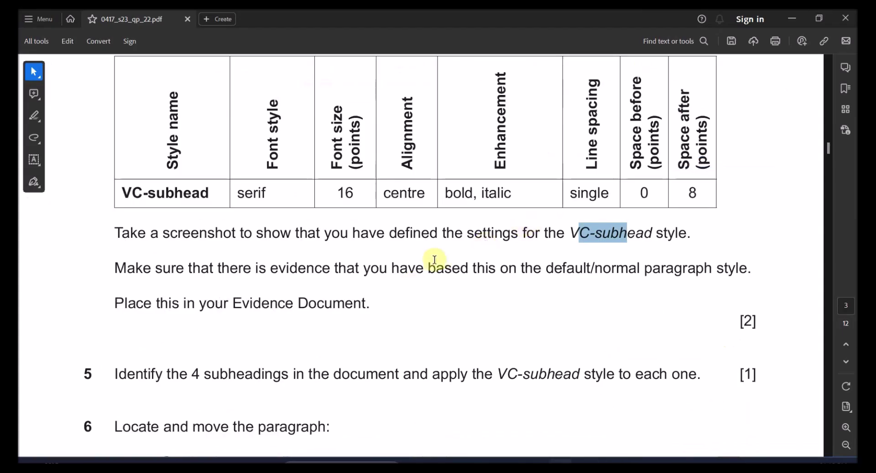
scroll(417, 274, "up", 2)
scroll(392, 286, "down", 5)
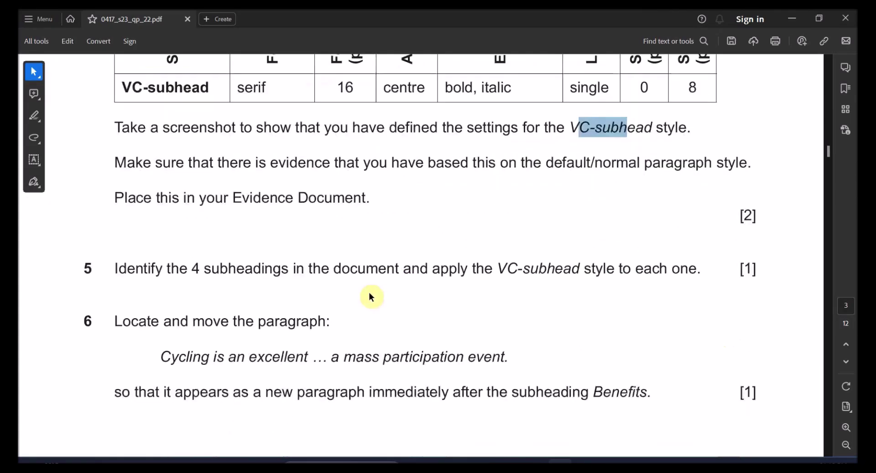
Highlight '4 subheadings' and 'VC-subhead style' in question 5 of the PDF
scroll(274, 256, "down", 3)
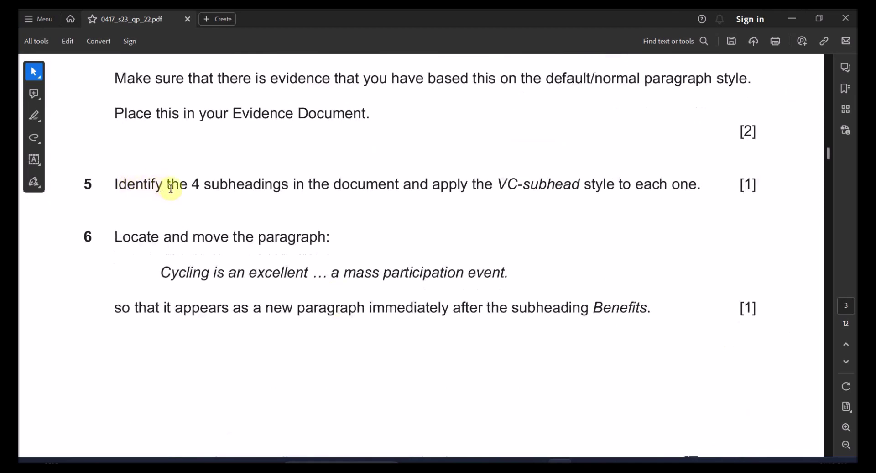
left_click_drag(194, 184, 287, 185)
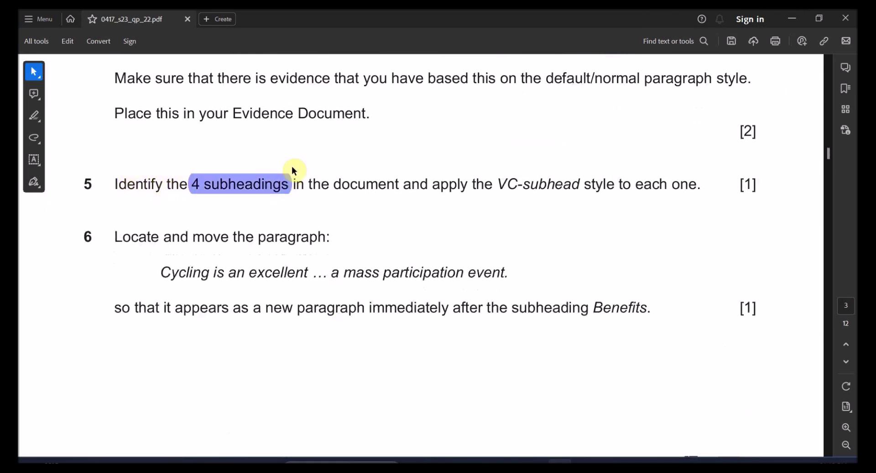
left_click_drag(502, 184, 615, 187)
key("alt+Tab")
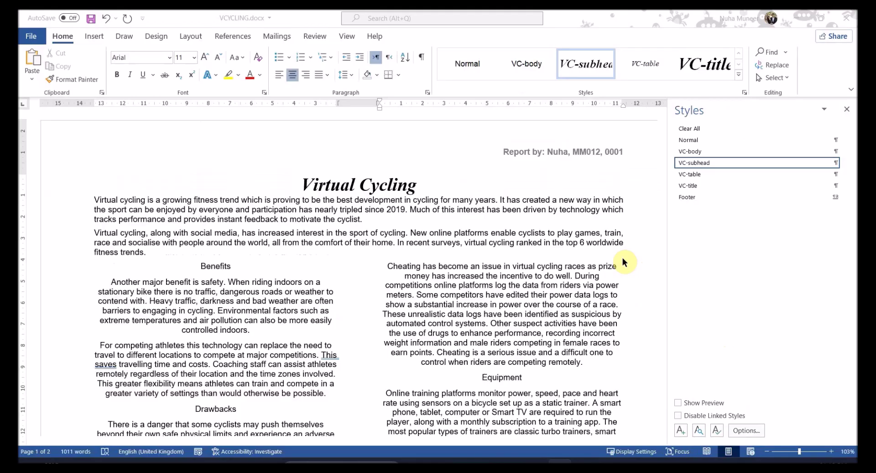
Select the Benefits, Drawbacks, Equipment and Virtual Cycling Apps subheadings together
scroll(388, 254, "down", 2)
double_click(221, 213)
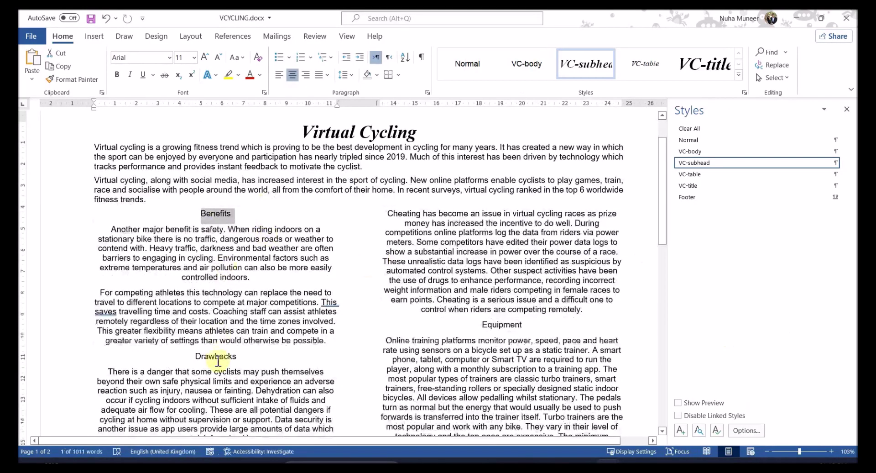
double_click(219, 356)
double_click(516, 324)
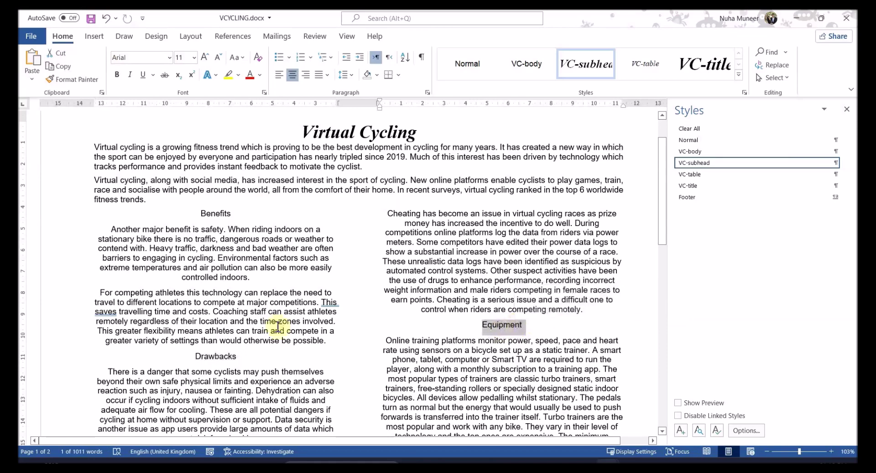
double_click(224, 357, "ctrl")
double_click(217, 219, "ctrl")
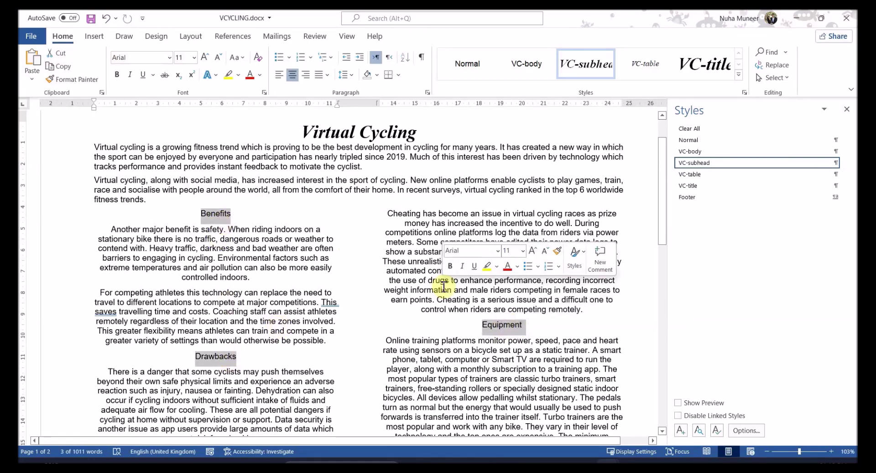
scroll(445, 301, "down", 10)
scroll(443, 312, "down", 5)
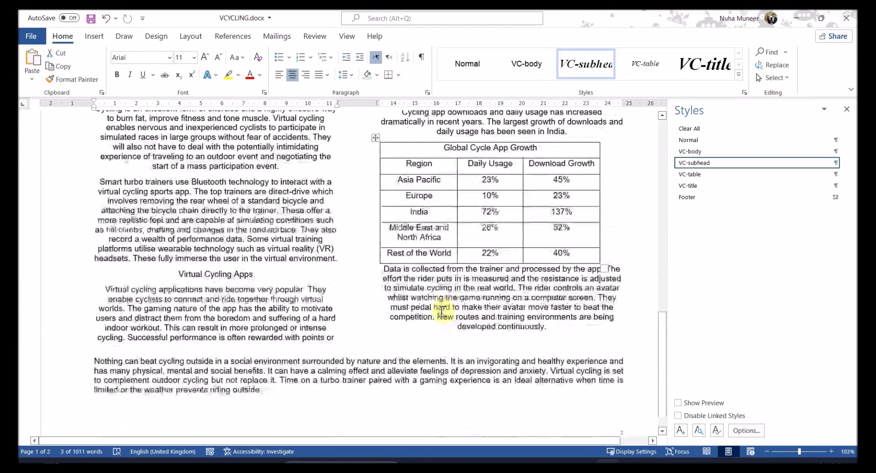
double_click(235, 248, "ctrl")
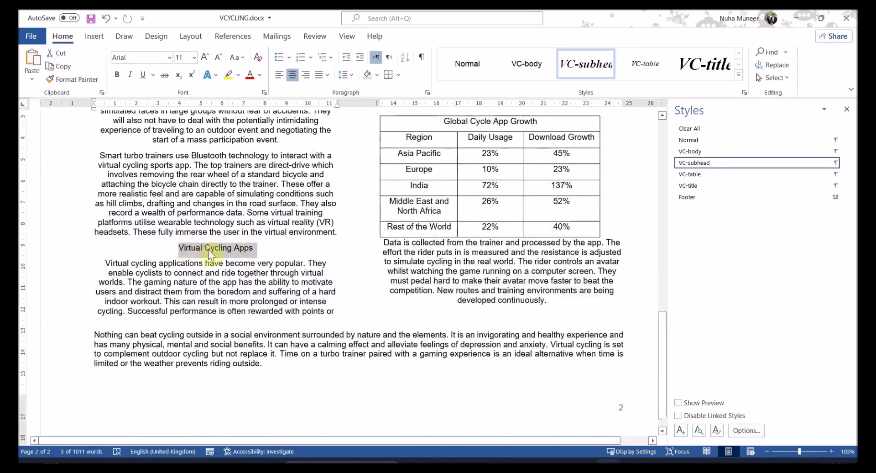
scroll(451, 315, "up", 5)
Apply the VC-subhead style to the four selected subheadings
key("alt+Tab")
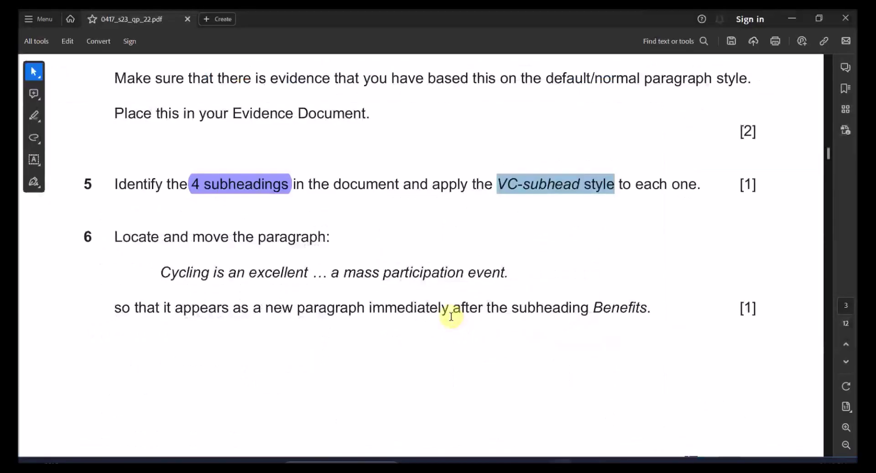
key("alt+Tab")
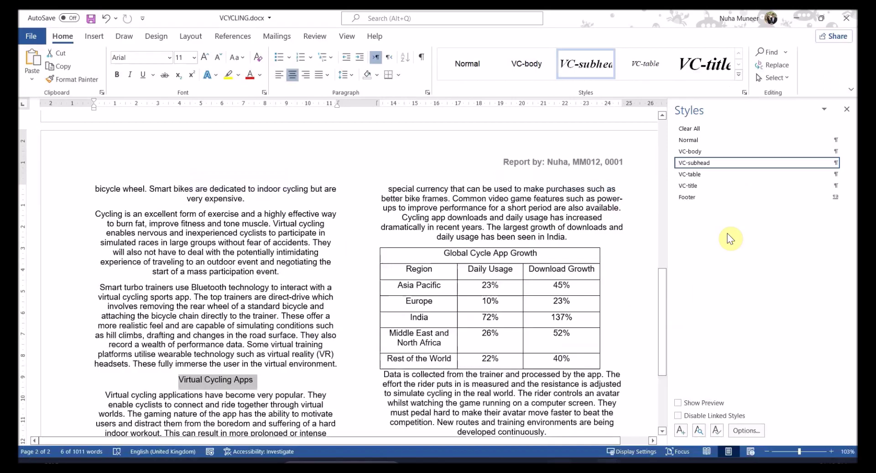
left_click(703, 162)
scroll(508, 313, "up", 5)
scroll(508, 313, "up", 7)
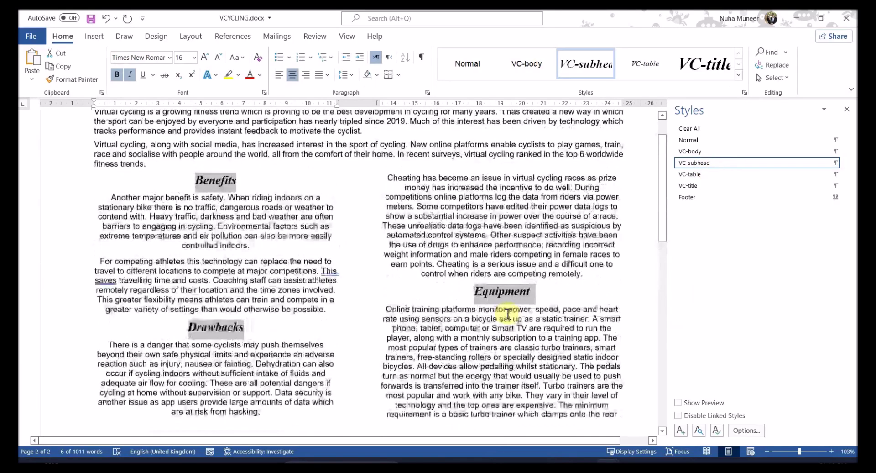
key("alt+Tab")
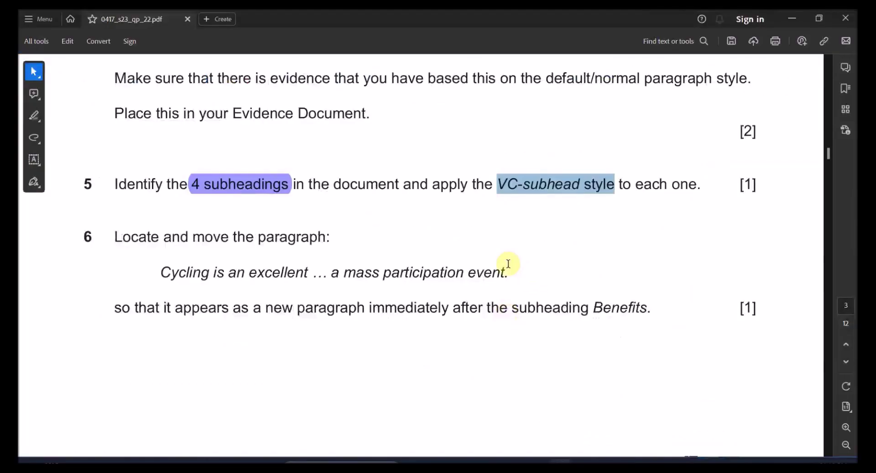
Mark question 6's task to move the 'Cycling is an excellent … participation event.' paragraph
left_click_drag(203, 239, 293, 238)
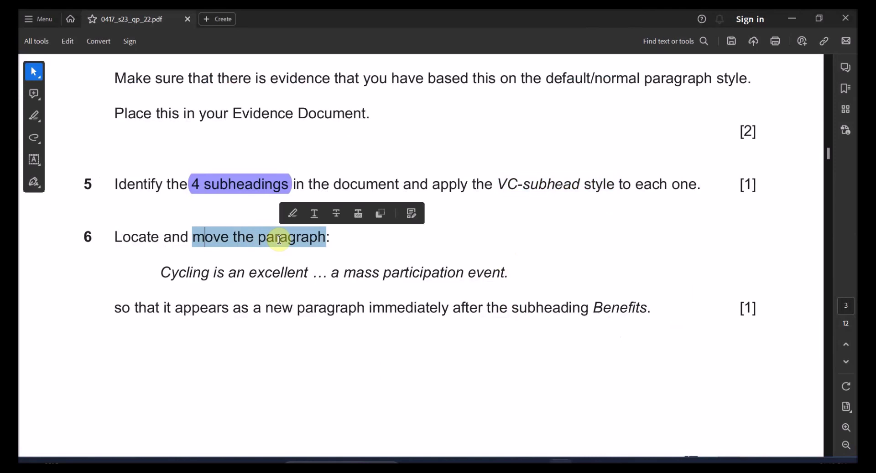
left_click_drag(163, 274, 302, 274)
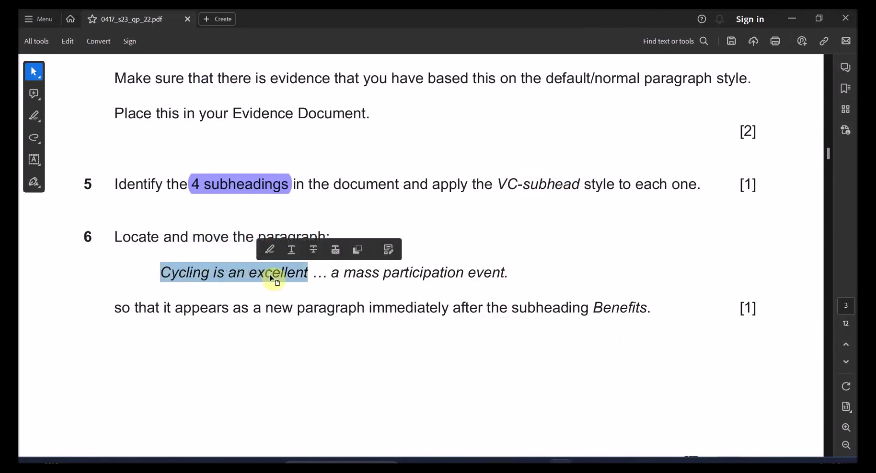
left_click_drag(506, 272, 438, 273)
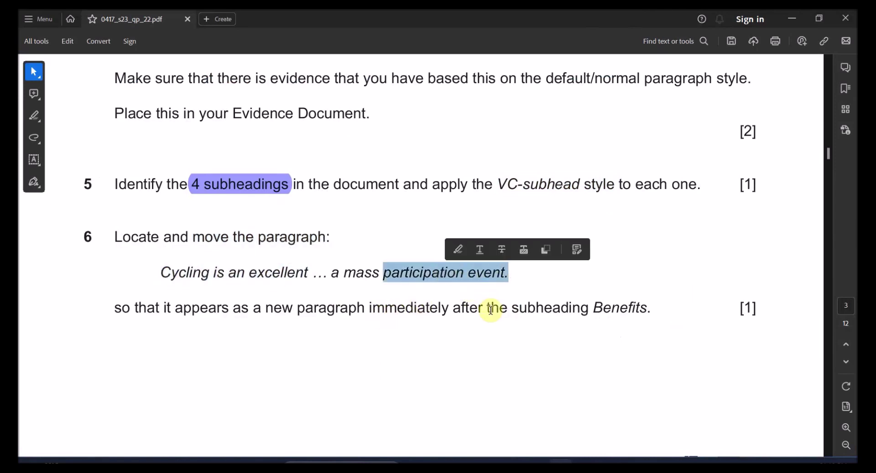
key("alt+Tab")
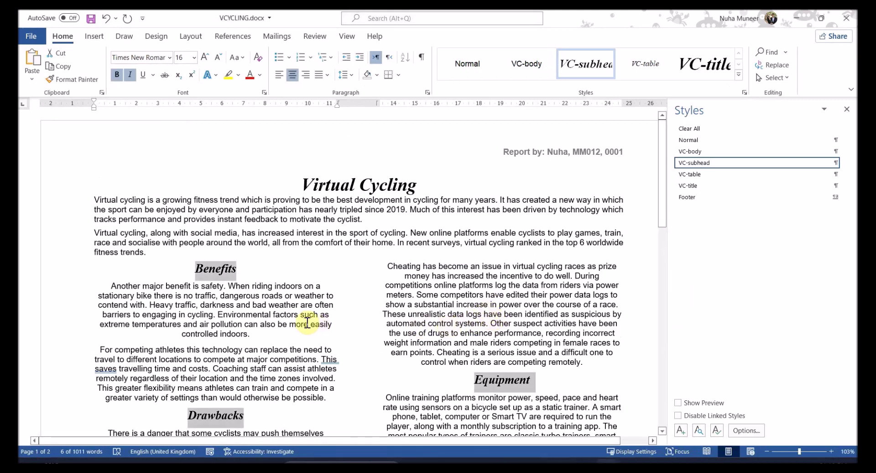
scroll(307, 322, "down", 3)
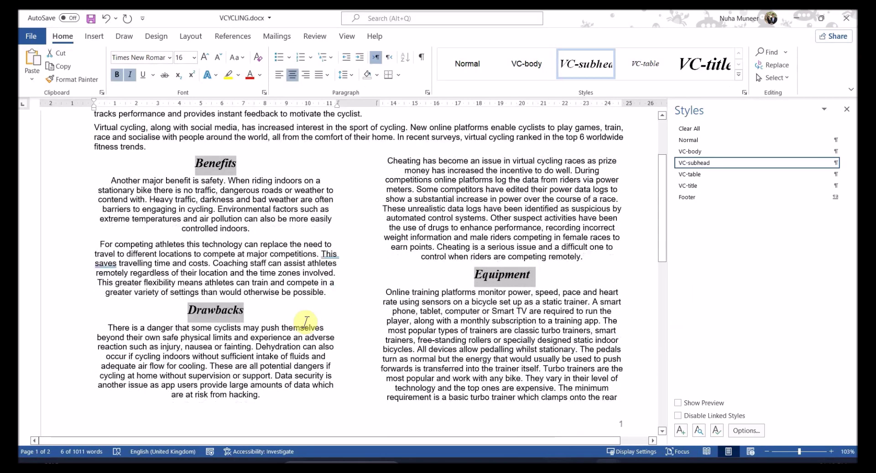
Search for 'cycling is an exce' and select the whole 'Cycling is an excellent' paragraph
key("ctrl+f")
type("cycling i")
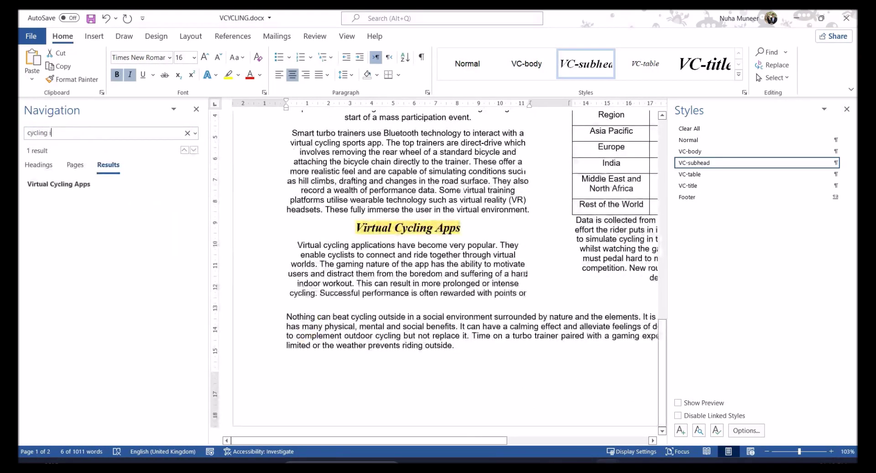
type("s an exce")
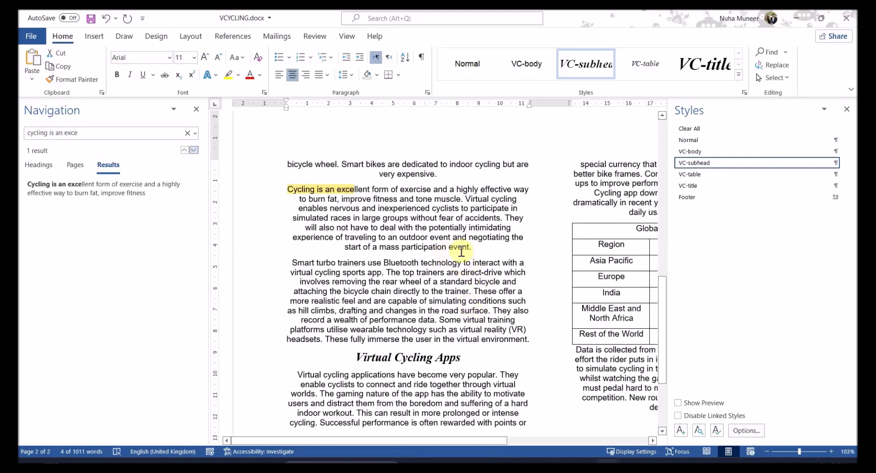
left_click_drag(461, 251, 441, 248)
key("alt+Tab")
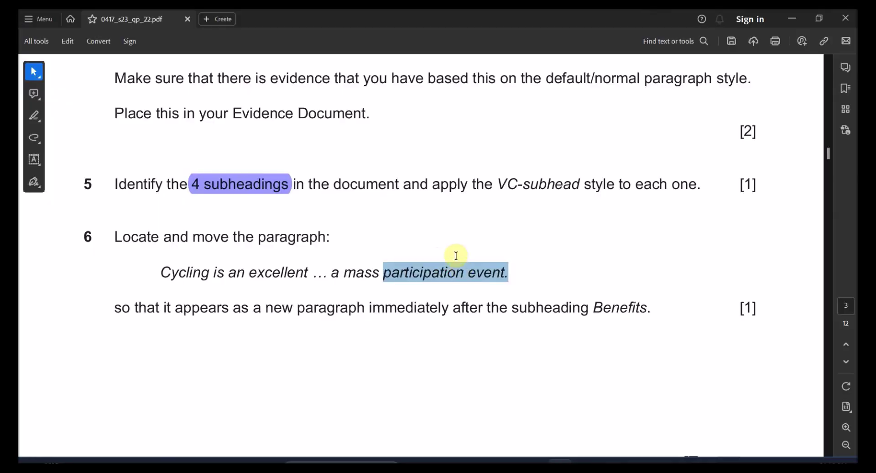
key("alt+Tab")
left_click_drag(288, 188, 476, 246)
key("ctrl+c")
Check in the question paper that the paragraph belongs after the Benefits subheading
key("alt+Tab")
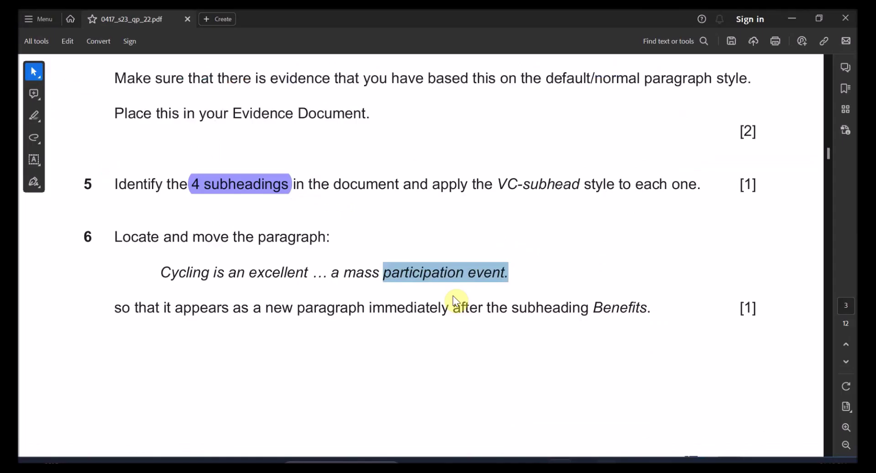
left_click_drag(173, 305, 618, 316)
key("alt+Tab")
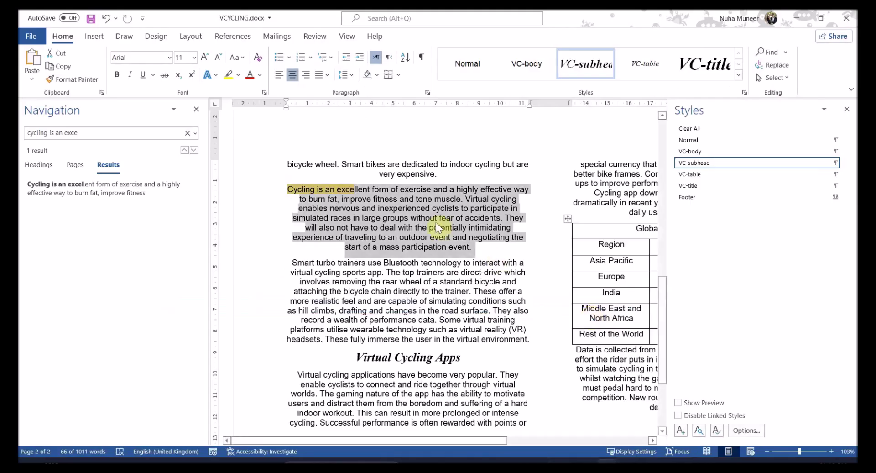
Cut the paragraph, close the search pane, and put the cursor before 'Another major benefit'
right_click(366, 214)
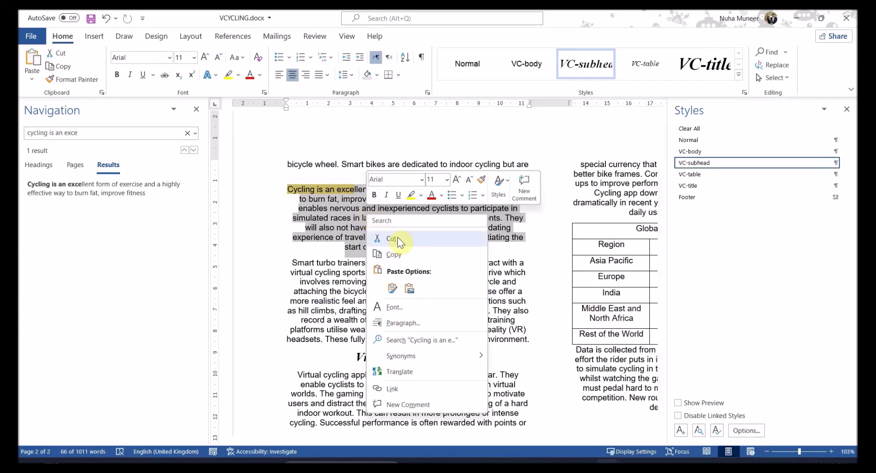
left_click(398, 223)
scroll(422, 271, "down", 10)
scroll(417, 318, "down", 1, "ctrl")
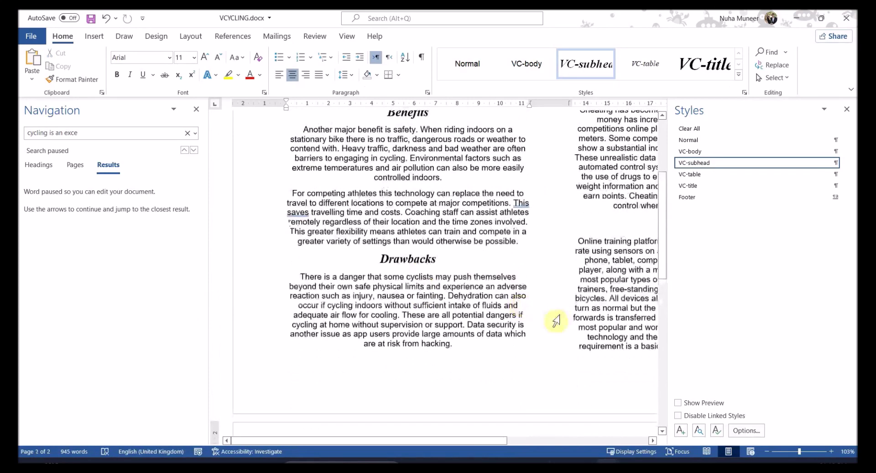
left_click(196, 109)
scroll(343, 215, "up", 2)
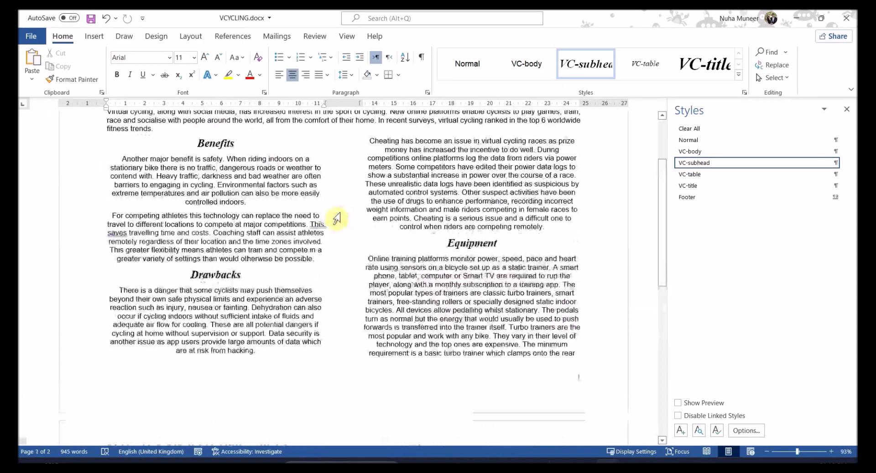
left_click(122, 175)
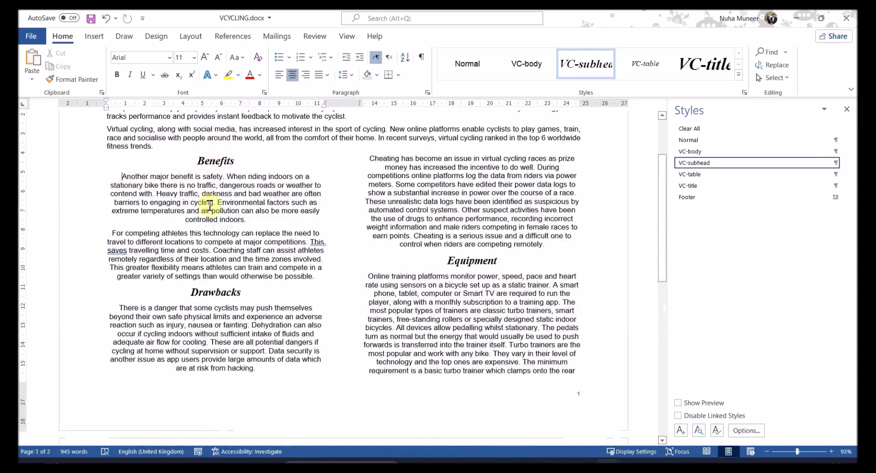
Confirm the Benefits placement in the question paper and paste the paragraph directly under Benefits
key("alt+Tab")
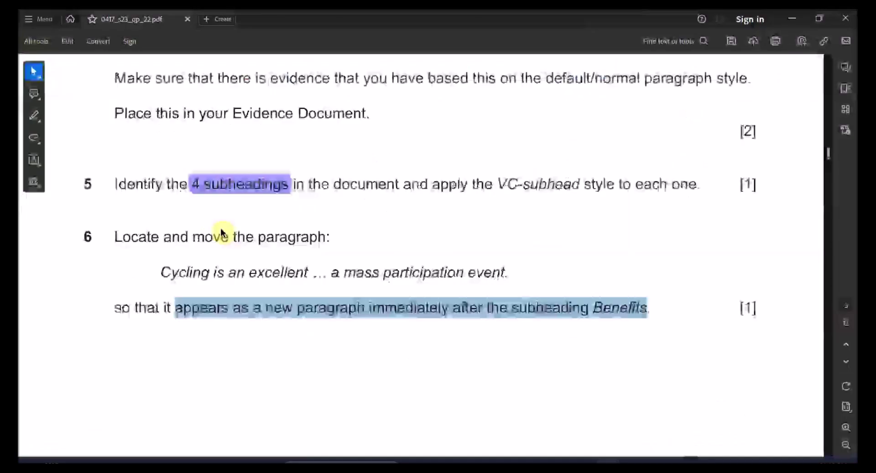
left_click(515, 317)
double_click(619, 308)
key("alt+Tab")
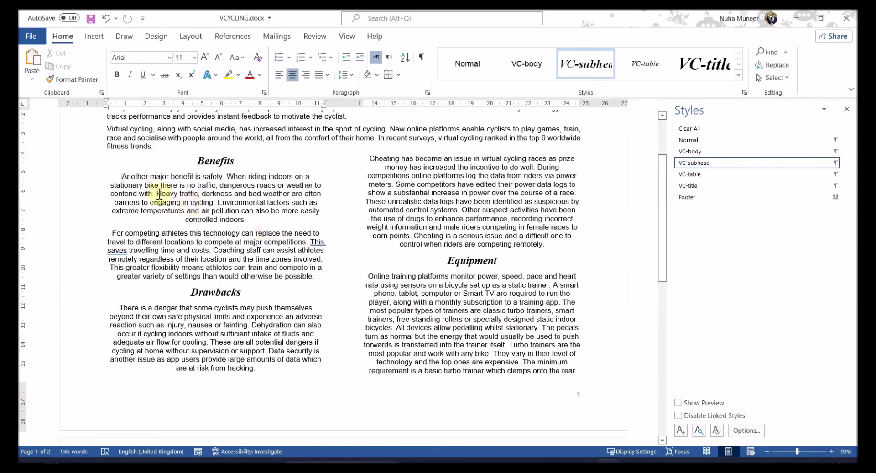
key("ctrl+v")
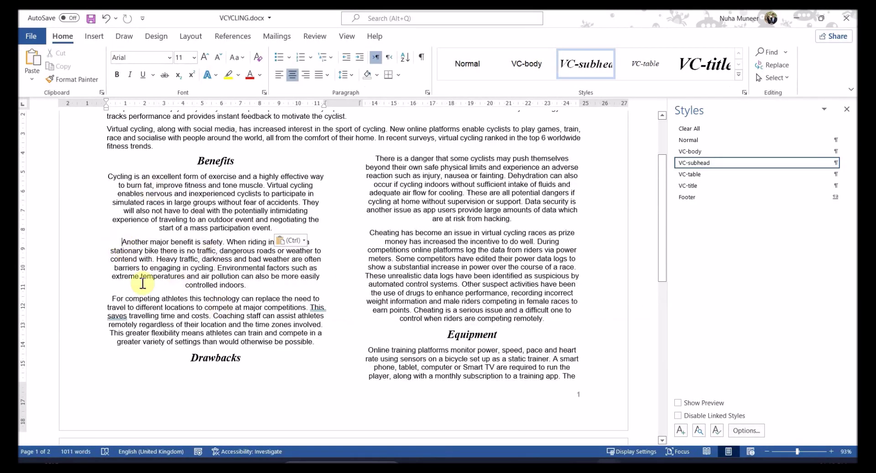
key("alt+Tab")
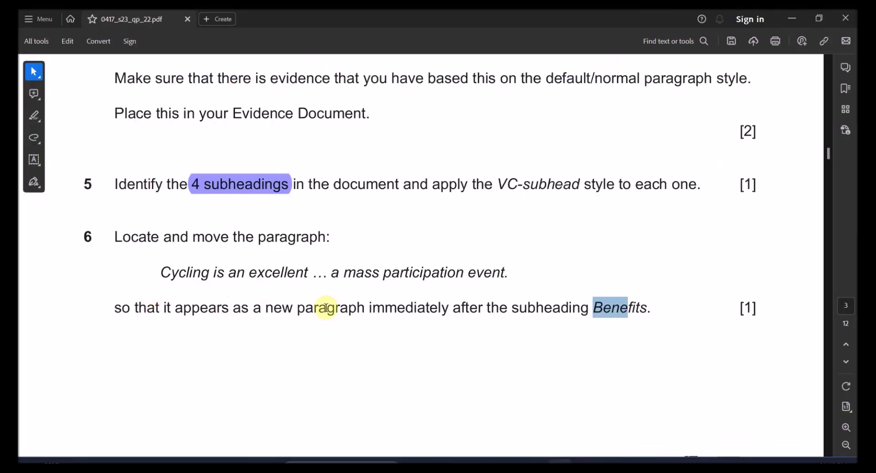
Mark question 7's import instruction and the j2322cyclist.jpg file name in the question paper
scroll(328, 363, "down", 10)
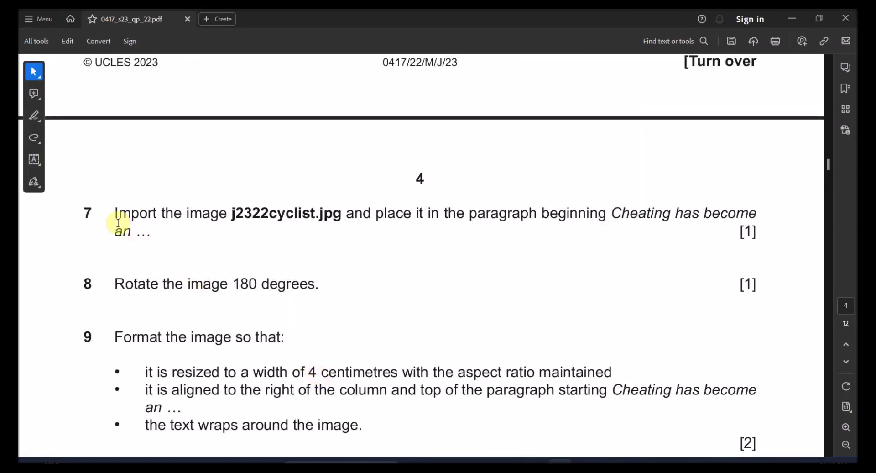
left_click_drag(115, 214, 197, 213)
left_click_drag(245, 215, 730, 217)
Search Word for the paragraph beginning 'Cheating has become' using the copied text
key("ctrl+c")
key("alt+Tab")
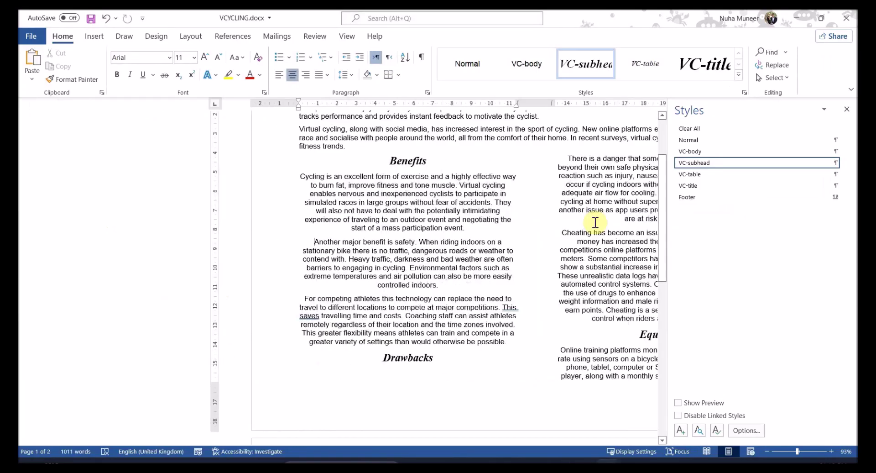
key("ctrl+f")
key("ctrl+v")
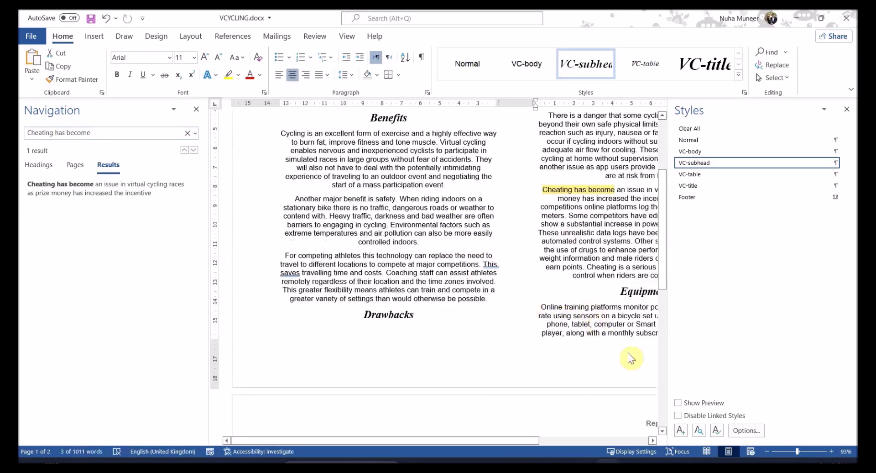
left_click(196, 109)
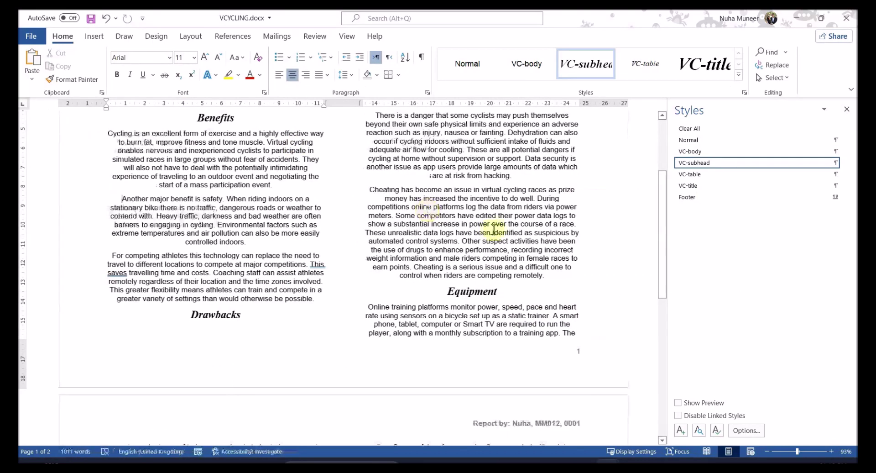
scroll(425, 260, "up", 1)
key("ctrl+f")
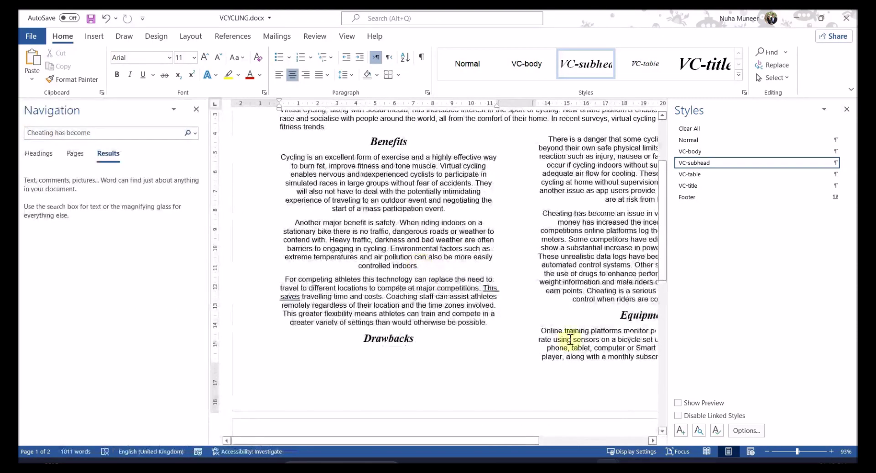
key("ctrl+v")
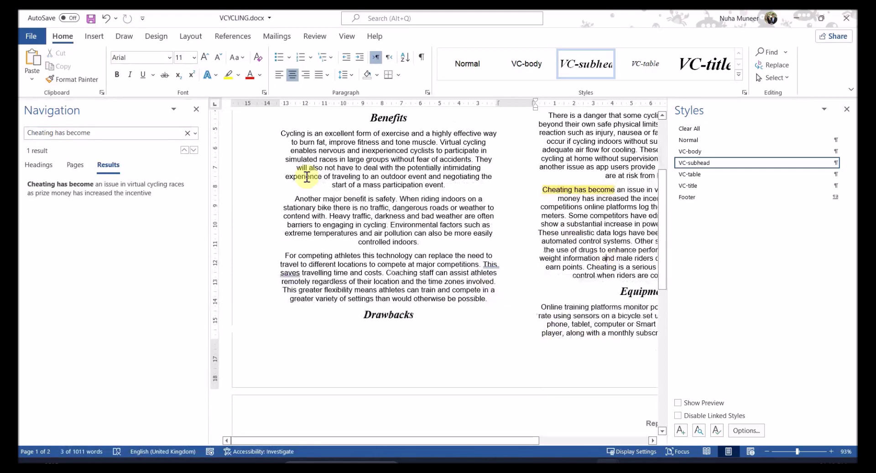
left_click(196, 109)
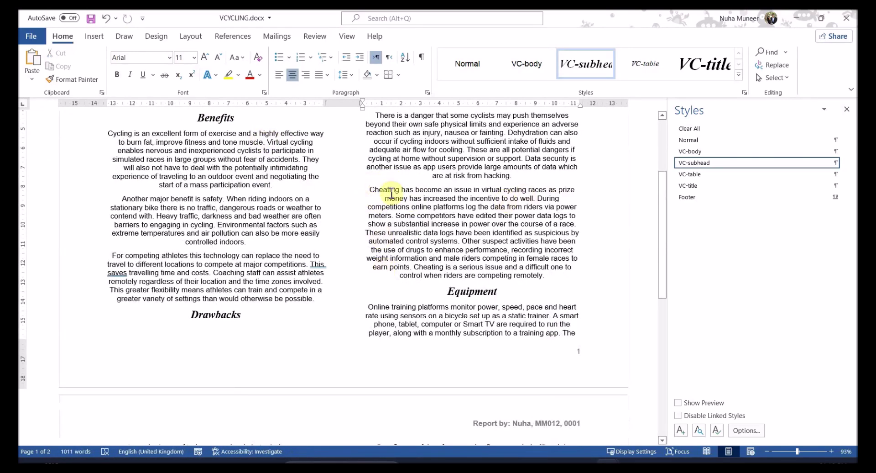
Review question 7's image placement and question 8's rotation instructions in the question paper
key("alt+Tab")
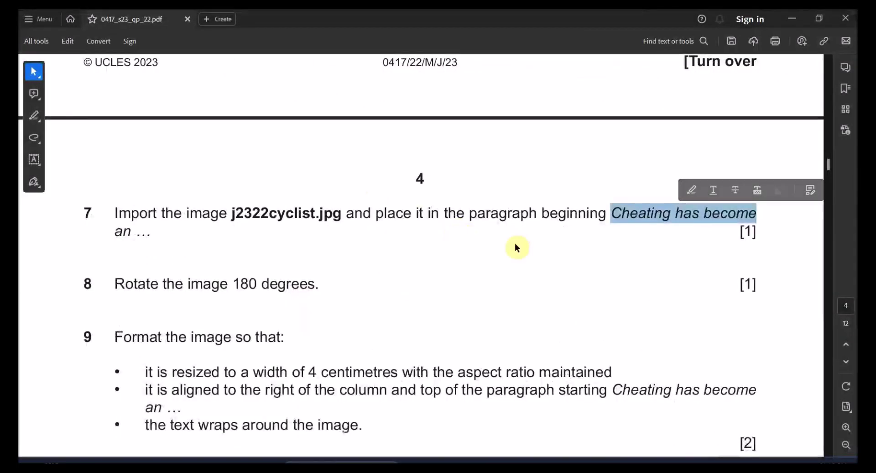
left_click_drag(232, 212, 465, 217)
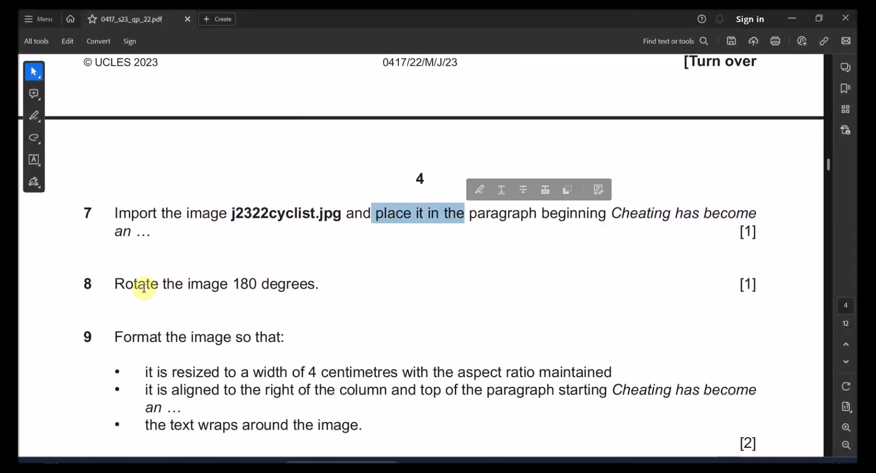
left_click_drag(144, 290, 269, 285)
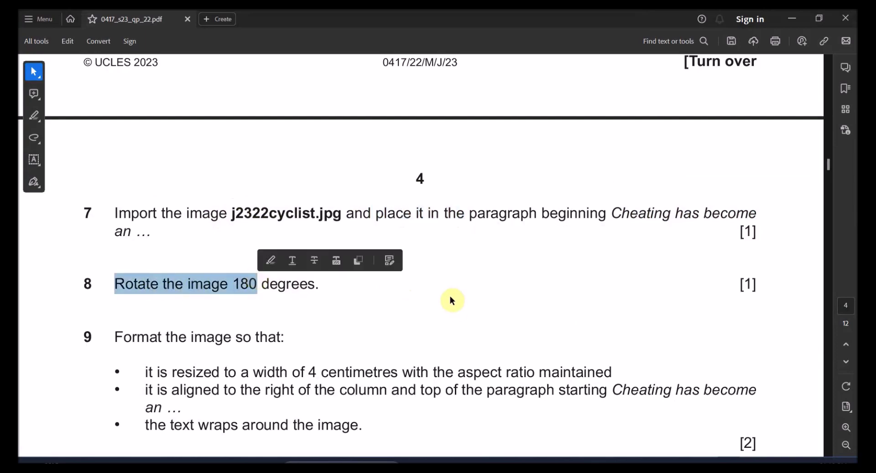
key("alt+Tab")
left_click(96, 36)
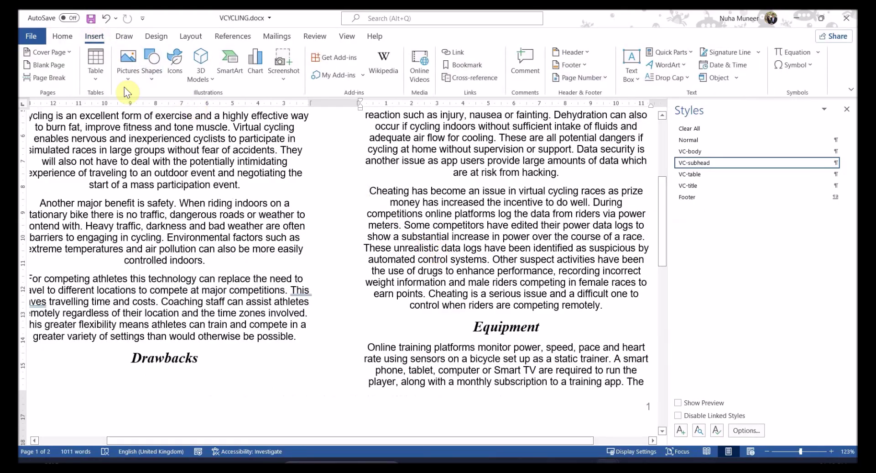
Insert j2322cyclist.jpg from the source files folder at the start of the Cheating paragraph
left_click(128, 69)
left_click(138, 111)
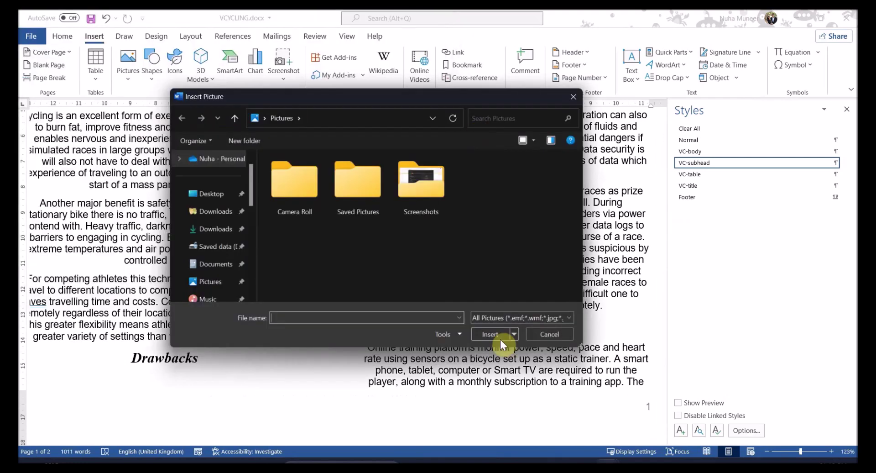
left_click(536, 465)
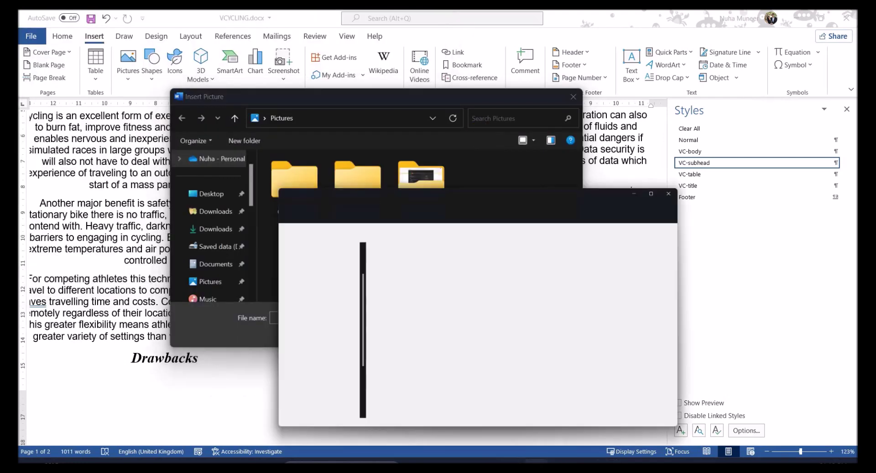
left_click(540, 122)
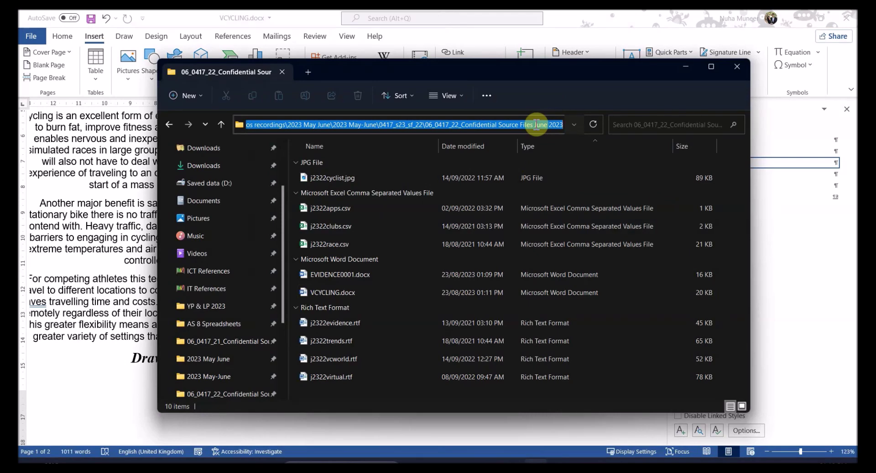
key("ctrl+c")
key("alt+F4")
key("ctrl+v")
key("Return")
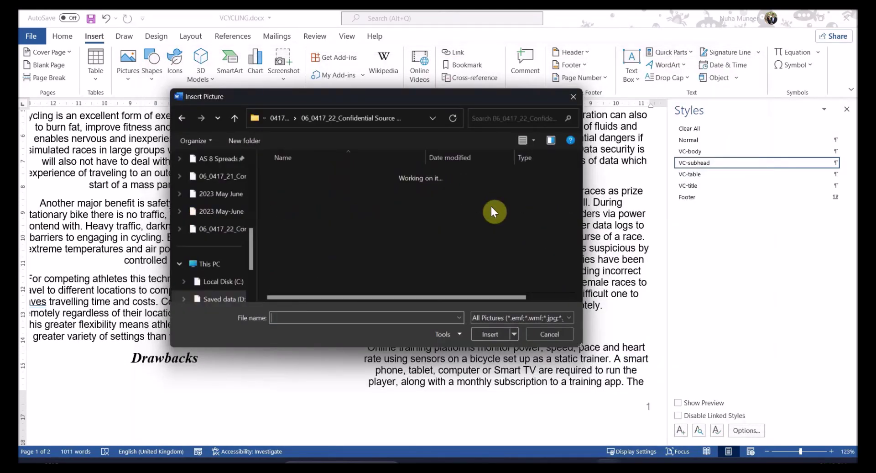
double_click(293, 187)
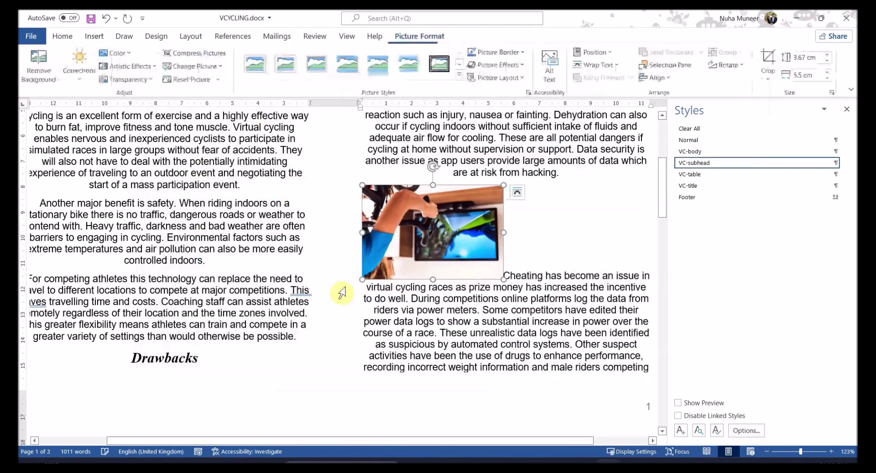
key("alt+Tab")
key("alt+Tab")
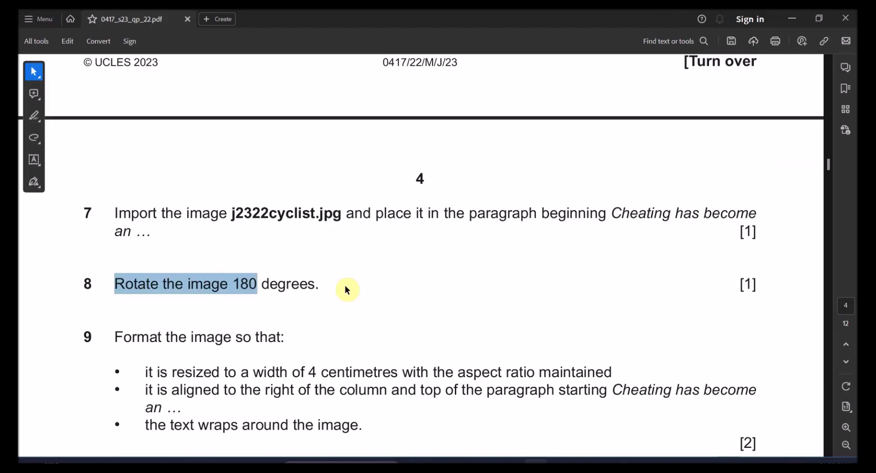
Highlight the '180 degrees' requirement in question 8 of the question paper
left_click(283, 198)
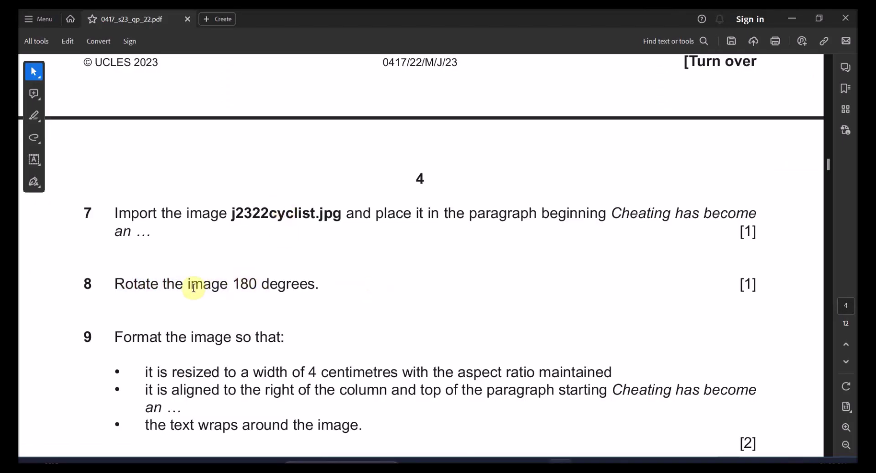
left_click_drag(187, 283, 318, 284)
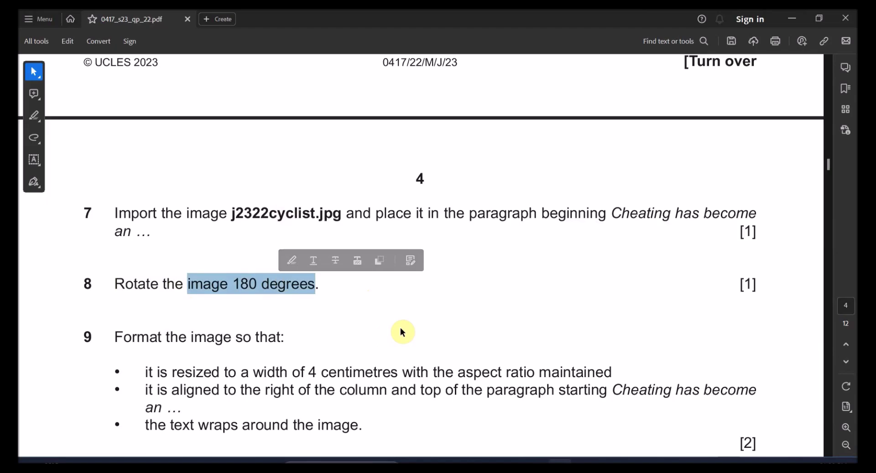
key("alt+Tab")
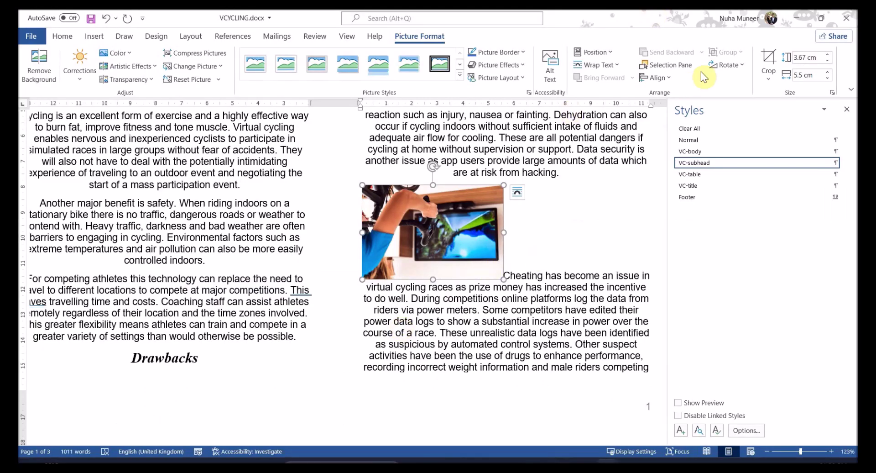
Rotate the cyclist picture right 90° twice to turn it 180 degrees
left_click(729, 66)
left_click(754, 80)
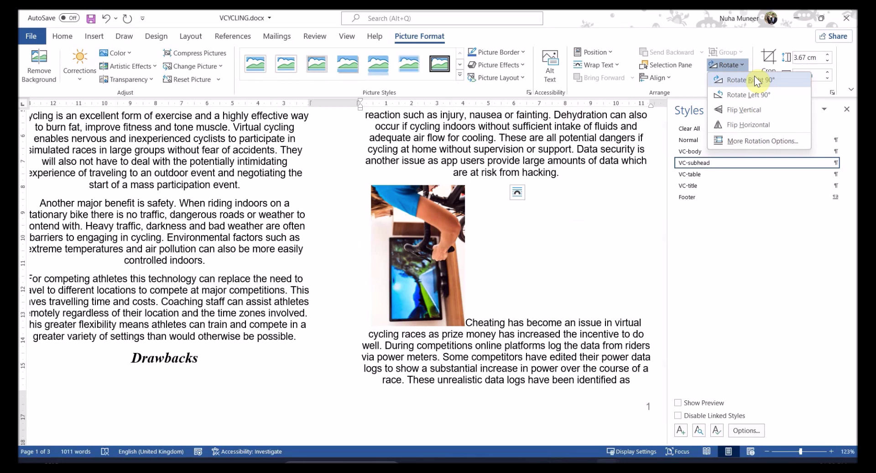
left_click(729, 65)
left_click(756, 82)
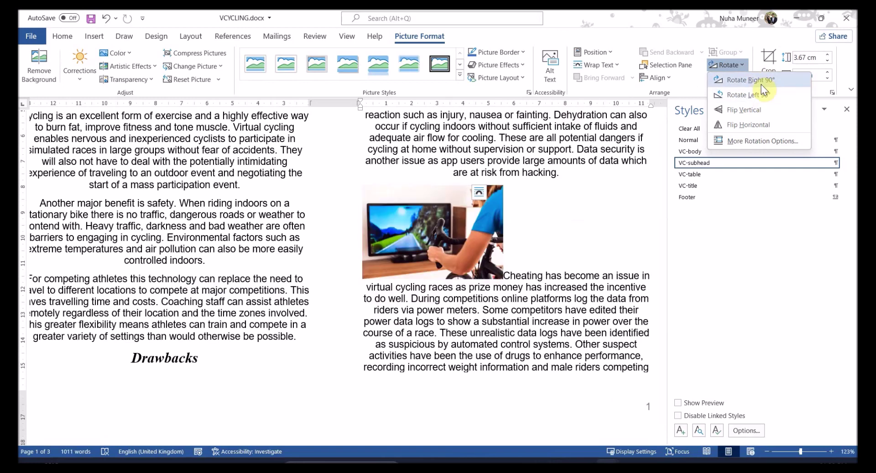
left_click(760, 82)
key("alt+Tab")
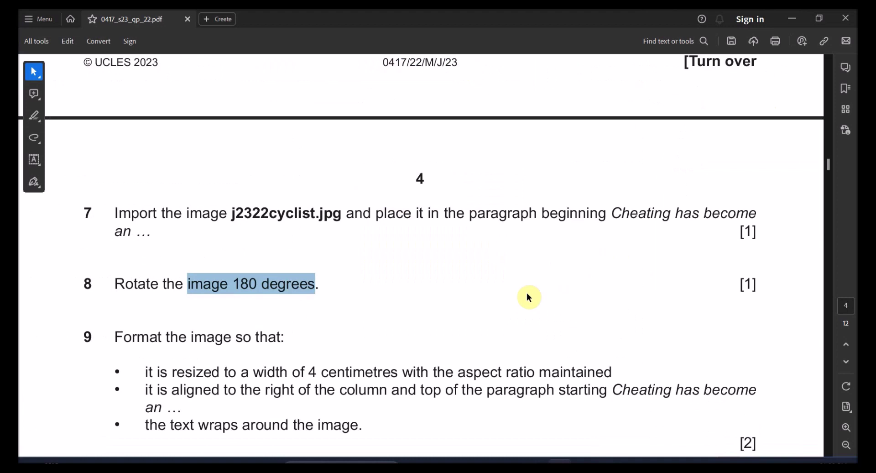
Highlight 'width of 4 centimetres' in question 9 of the question paper
scroll(183, 344, "down", 3)
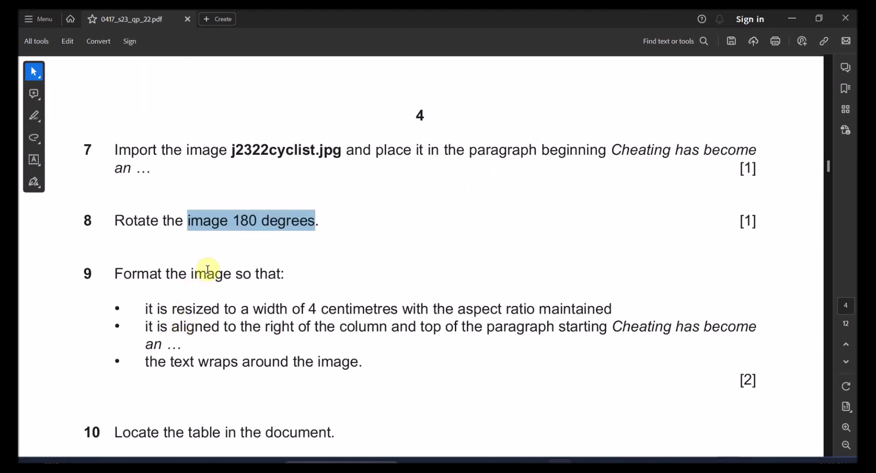
left_click_drag(191, 274, 285, 274)
left_click_drag(192, 309, 317, 308)
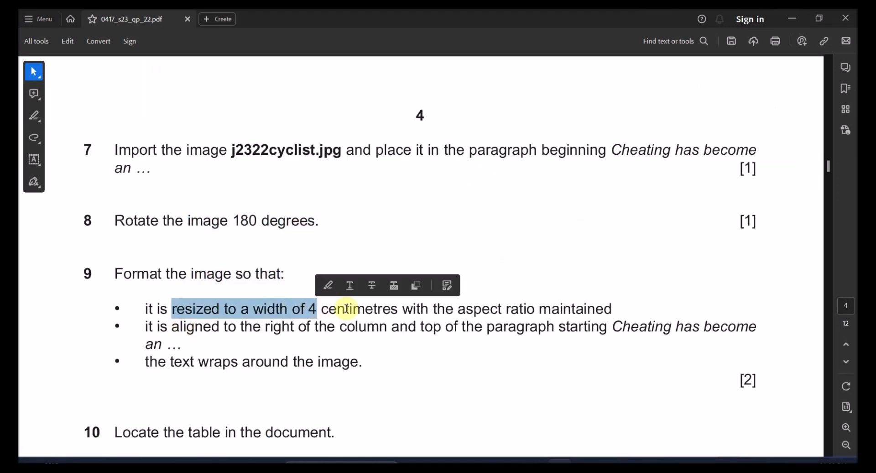
scroll(406, 328, "down", 3)
left_click_drag(398, 246, 253, 246)
left_click(287, 222)
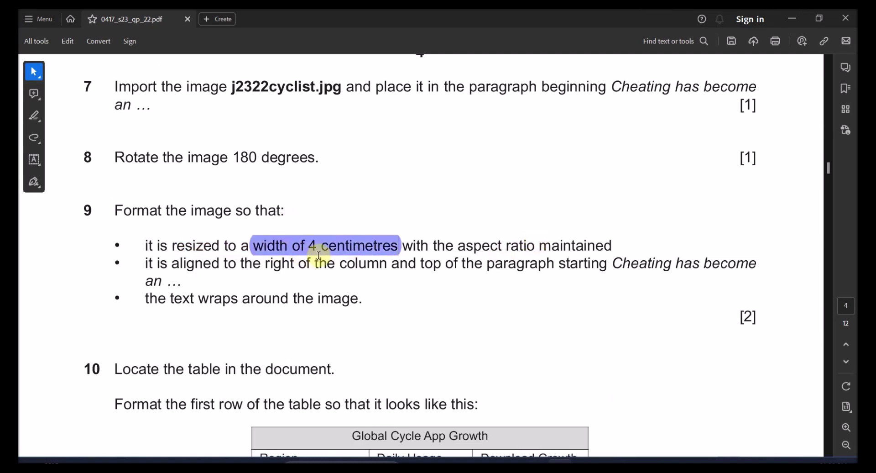
Start replacing the cyclist picture's width value with 4 in Picture Format
key("alt+Tab")
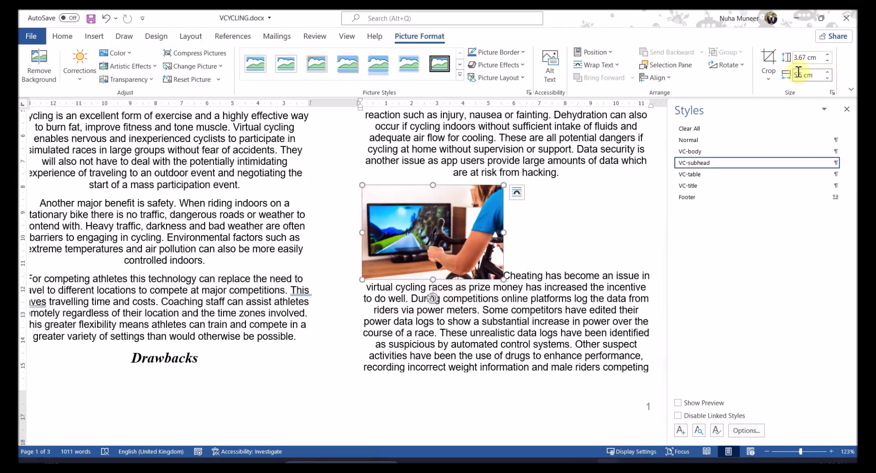
left_click(802, 77)
key("BackSpace")
key("BackSpace")
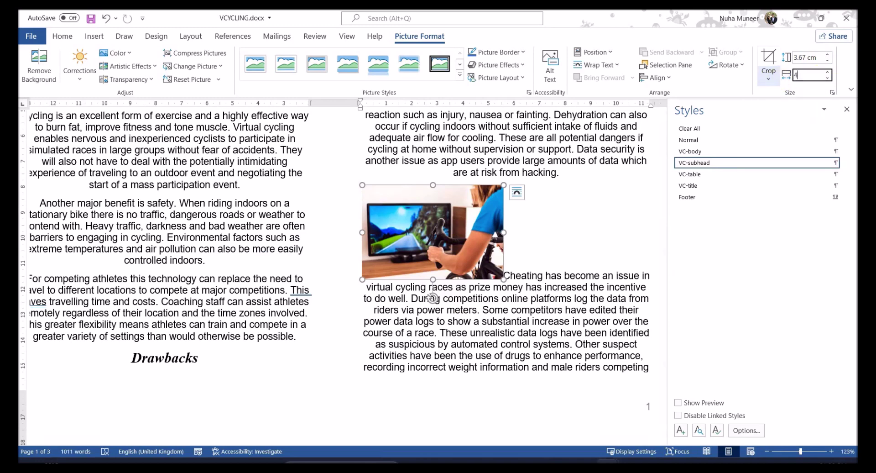
Apply the 4 cm width and highlight question 9's 'right', 'top' and text wrapping requirements
key("Return")
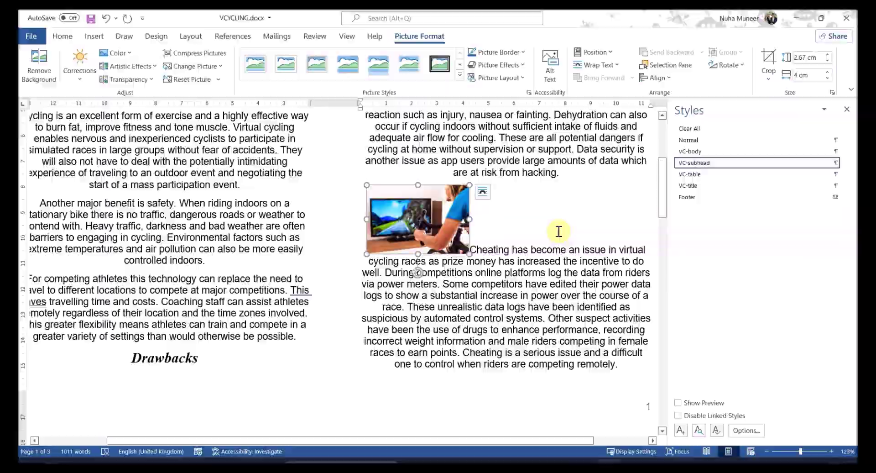
key("alt+Tab")
left_click_drag(190, 267, 376, 265)
left_click(269, 263)
double_click(276, 264)
left_click(283, 242)
double_click(429, 264)
left_click(446, 242)
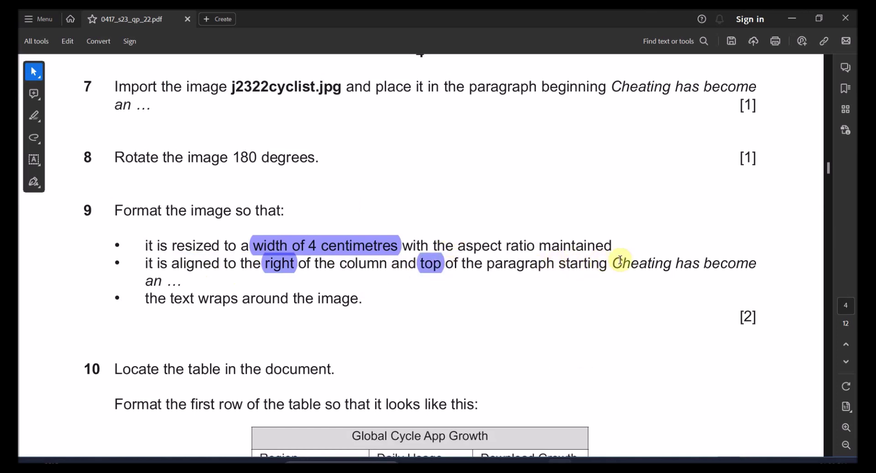
left_click_drag(198, 299, 360, 299)
Set the cyclist picture's text wrapping to Square
key("alt+Tab")
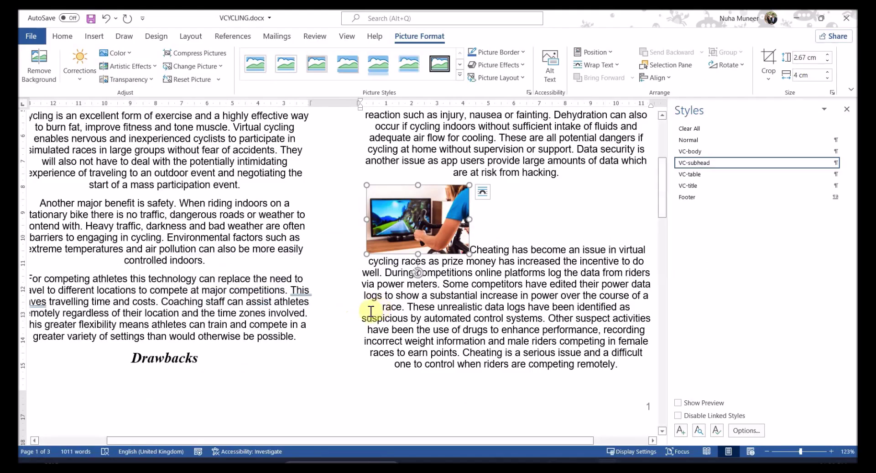
left_click(483, 192)
left_click(514, 274)
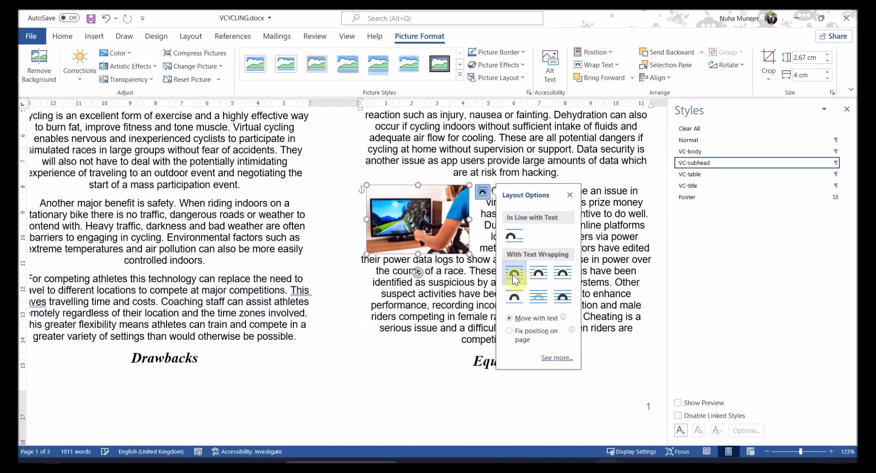
left_click(413, 282)
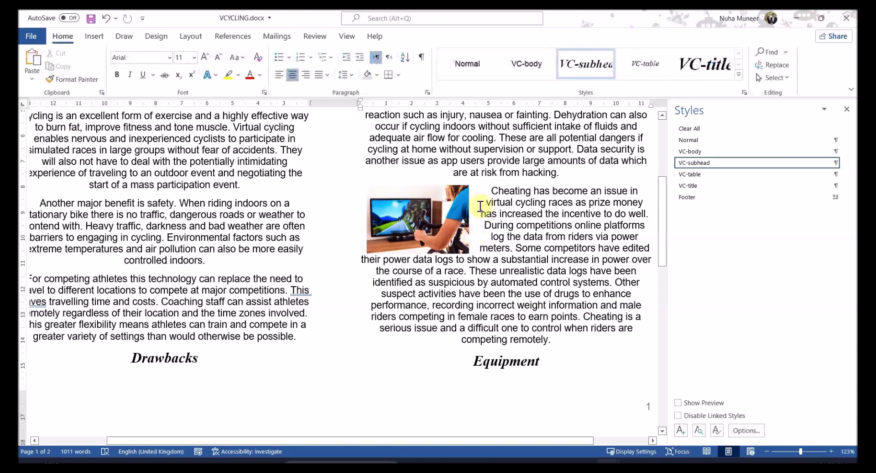
scroll(542, 302, "up", 1)
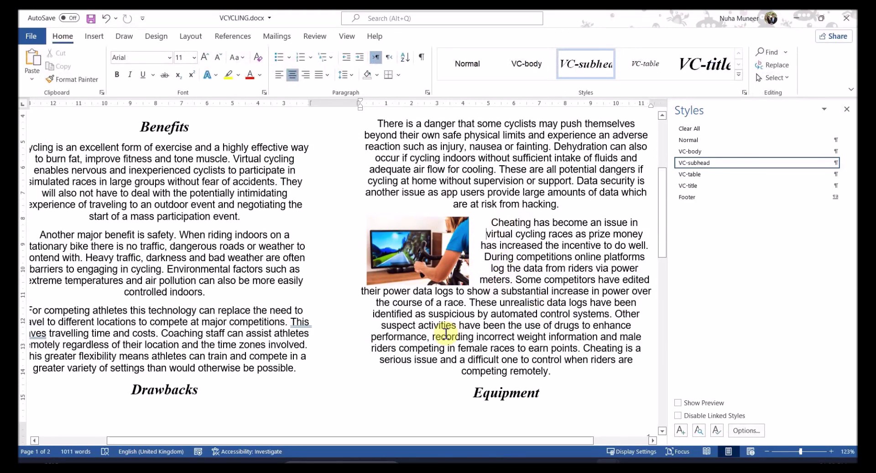
Read on through the question paper to question 10
key("alt+Tab")
scroll(445, 335, "down", 5)
left_click_drag(188, 201, 305, 199)
scroll(212, 237, "down", 2)
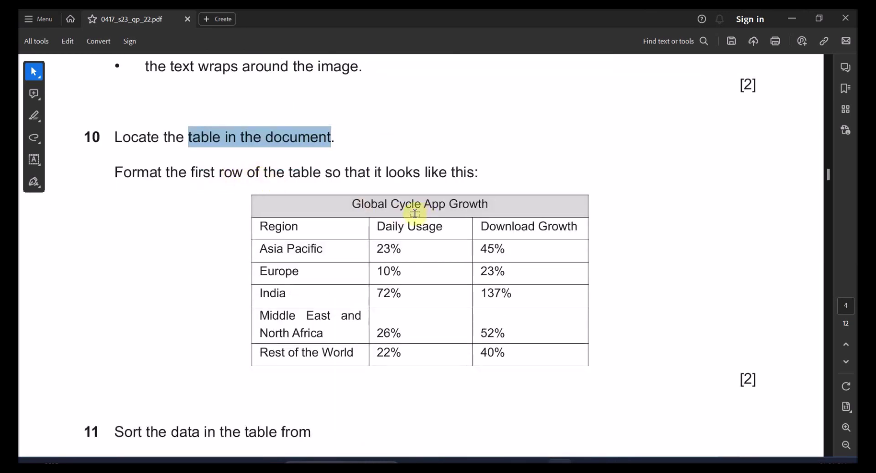
Close the Styles pane and scroll to the Global Cycle App Growth table
key("alt+Tab")
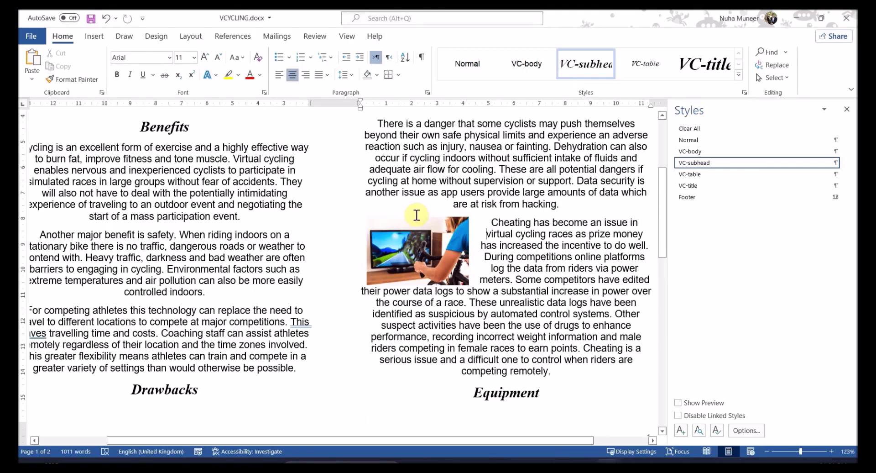
left_click(846, 112)
scroll(528, 298, "up", 5)
scroll(521, 311, "down", 10)
scroll(698, 350, "up", 2, "ctrl")
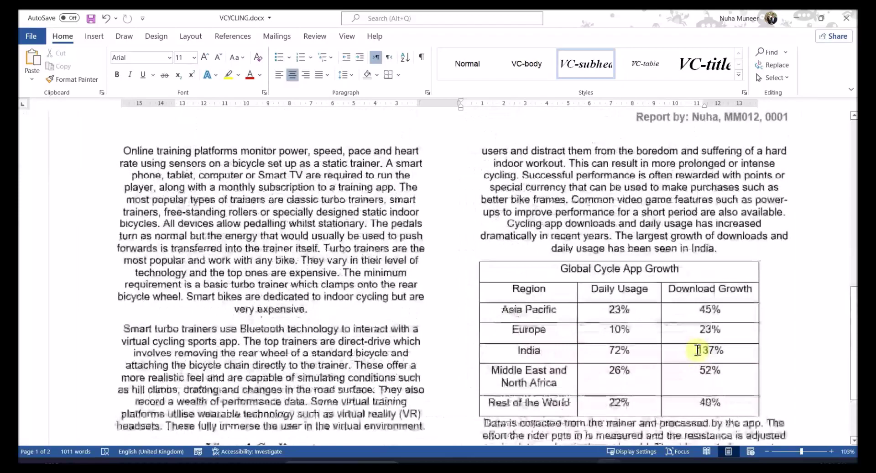
scroll(698, 350, "down", 3)
Shade the table's title row light grey to match the sample table's title
key("alt+Tab")
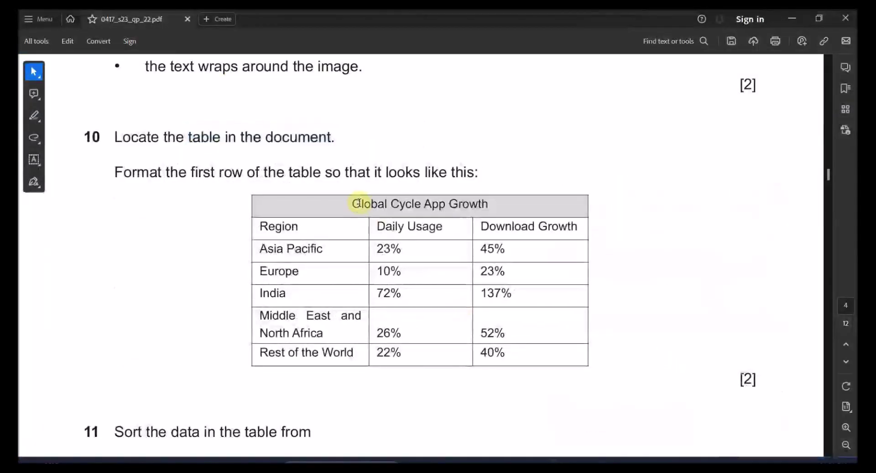
left_click_drag(359, 203, 506, 201)
key("alt+Tab")
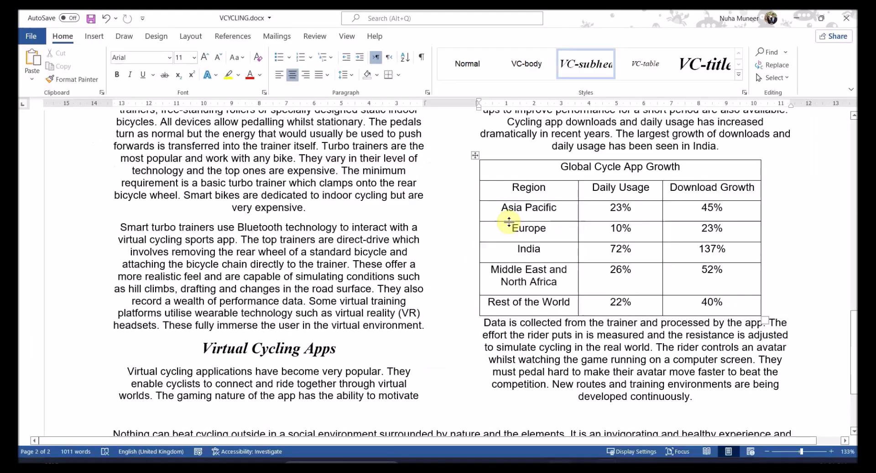
left_click(598, 168)
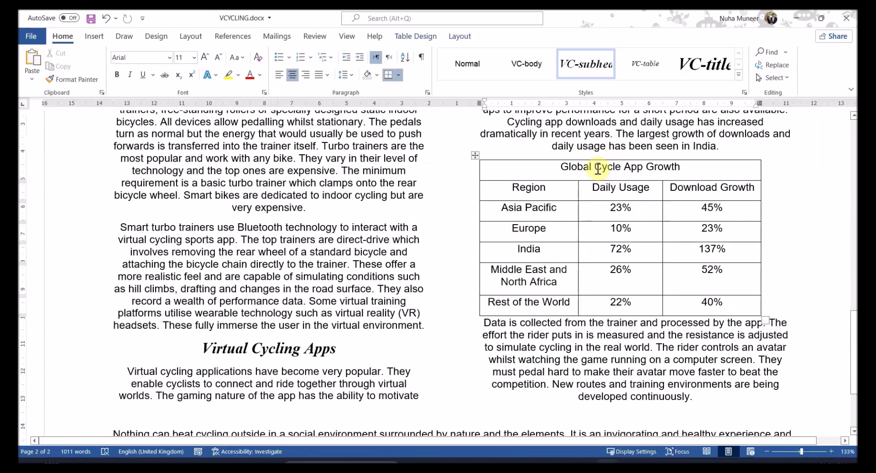
left_click(416, 36)
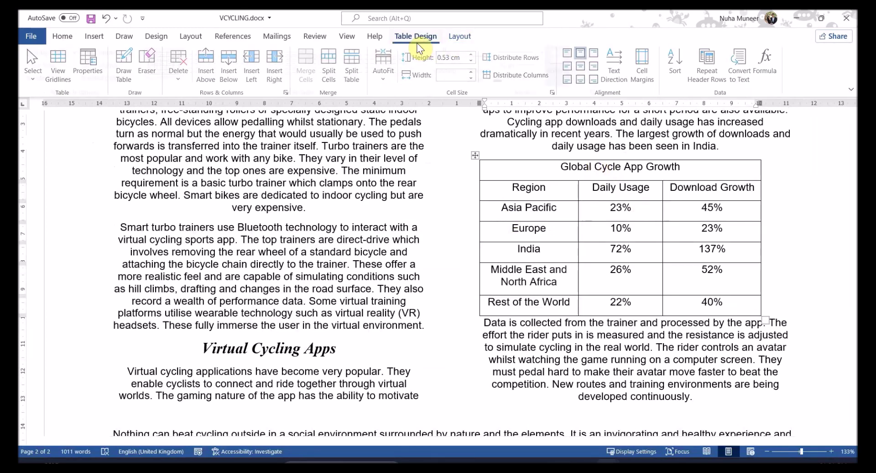
left_click(447, 82)
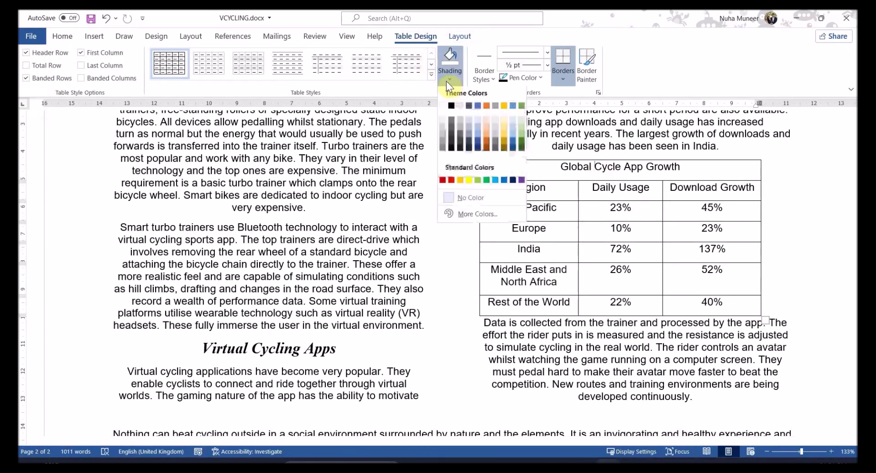
left_click(459, 109)
Compare the table with the sample, selecting Middle East and North Africa in both
key("alt+Tab")
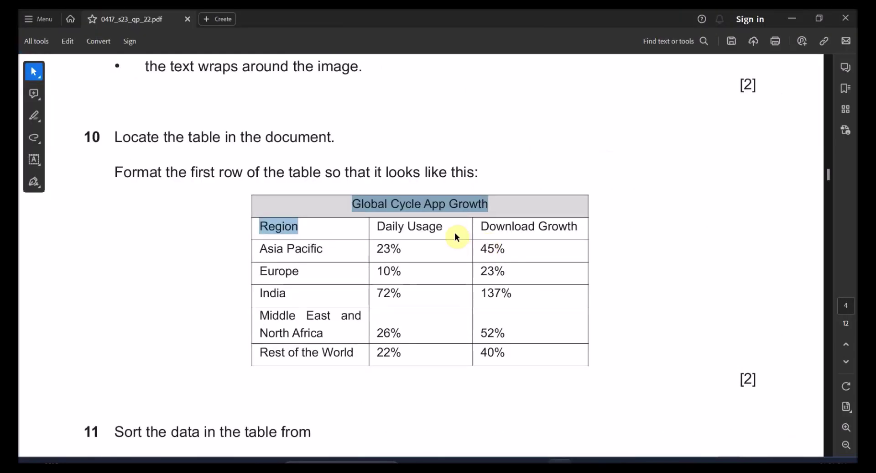
key("alt+Tab")
key("alt+Tab")
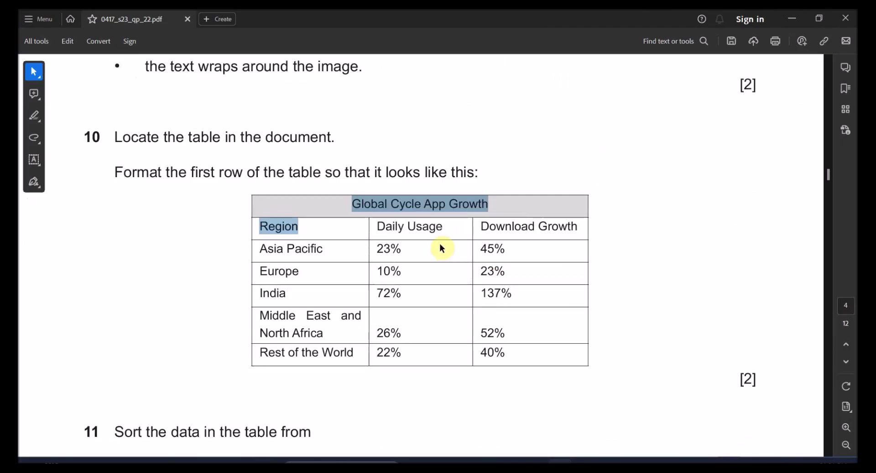
scroll(440, 242, "down", 2)
key("alt+Tab")
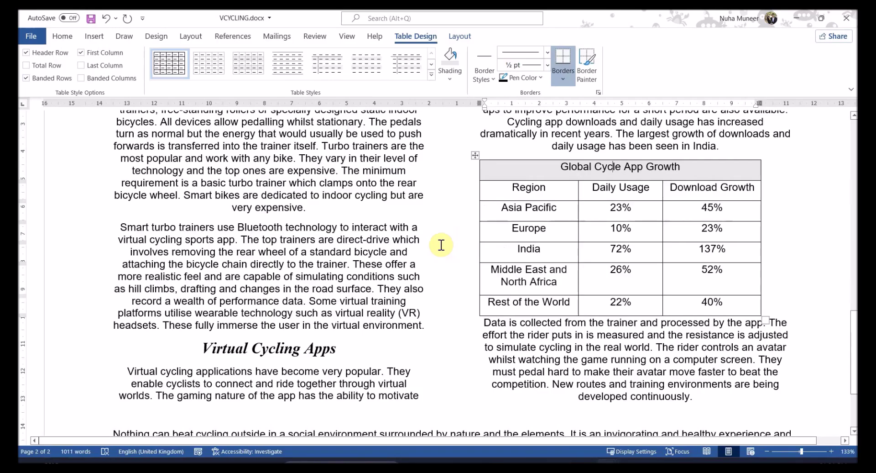
key("alt+Tab")
left_click_drag(326, 295, 259, 272)
key("alt+Tab")
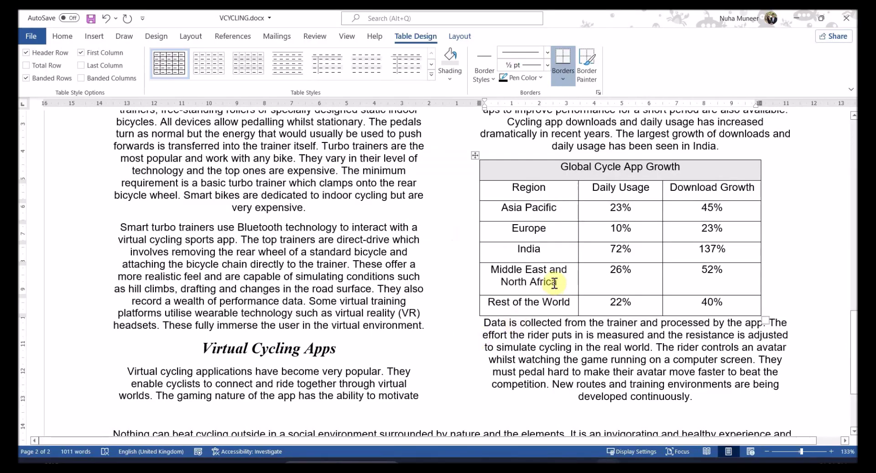
left_click_drag(539, 292, 493, 271)
Scroll the question paper on to question 11
key("alt+Tab")
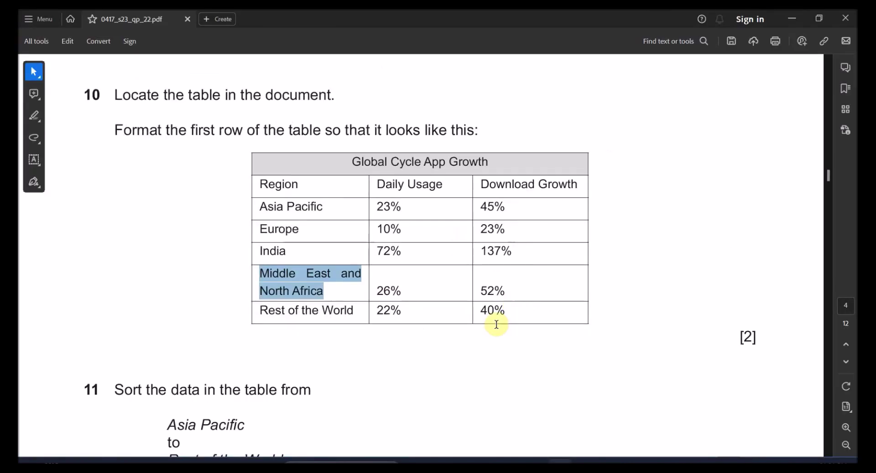
scroll(496, 324, "up", 5)
key("alt+Tab")
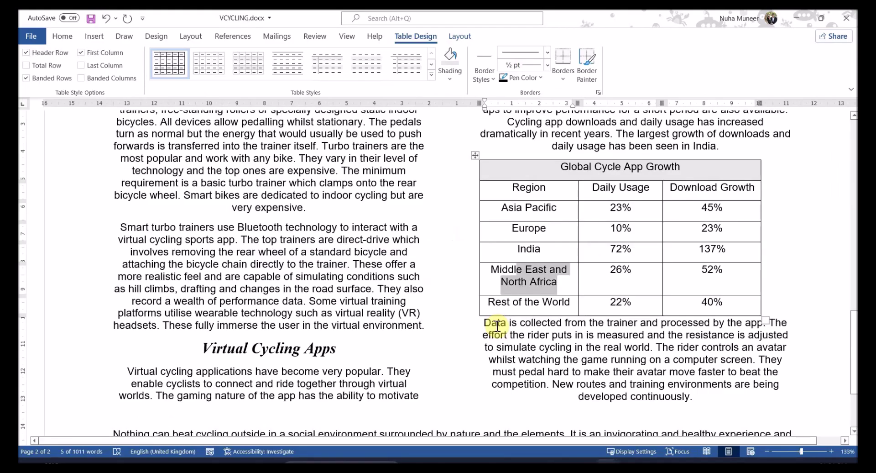
key("alt+Tab")
scroll(497, 325, "down", 4)
scroll(511, 313, "down", 5)
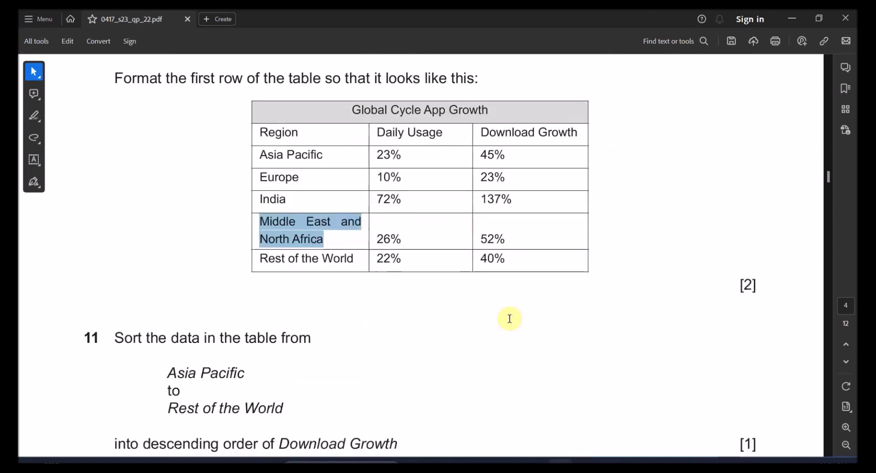
Match question 11's Asia Pacific to Rest of the World range to the table's Region cells
left_click_drag(171, 254, 276, 254)
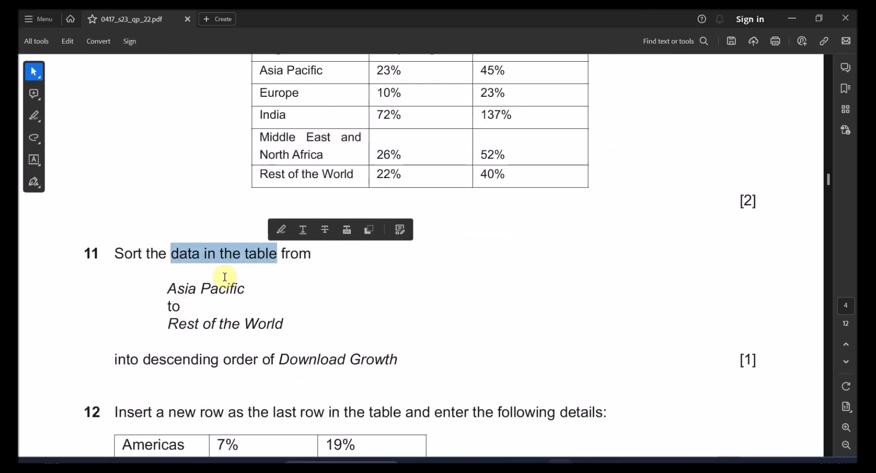
left_click_drag(168, 286, 270, 314)
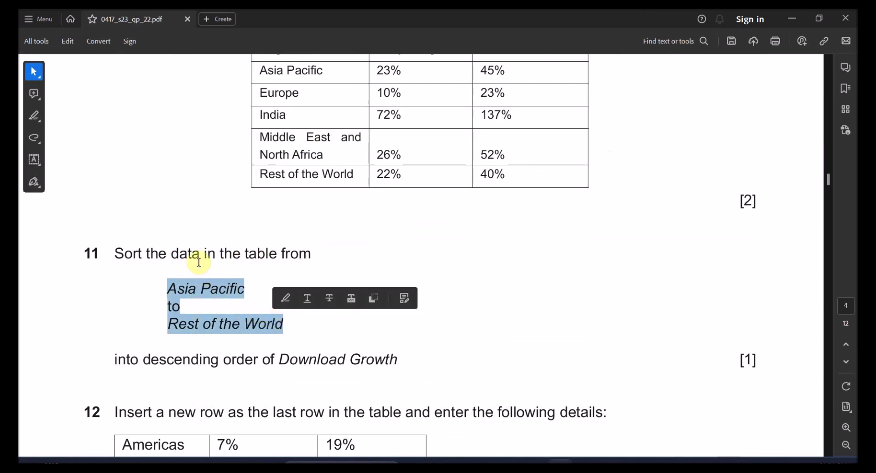
left_click_drag(240, 254, 288, 260)
left_click_drag(168, 287, 213, 299)
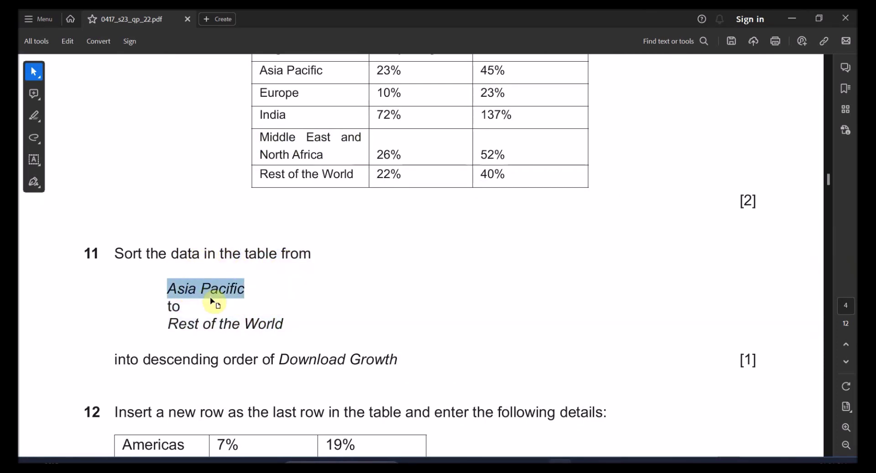
key("alt+Tab")
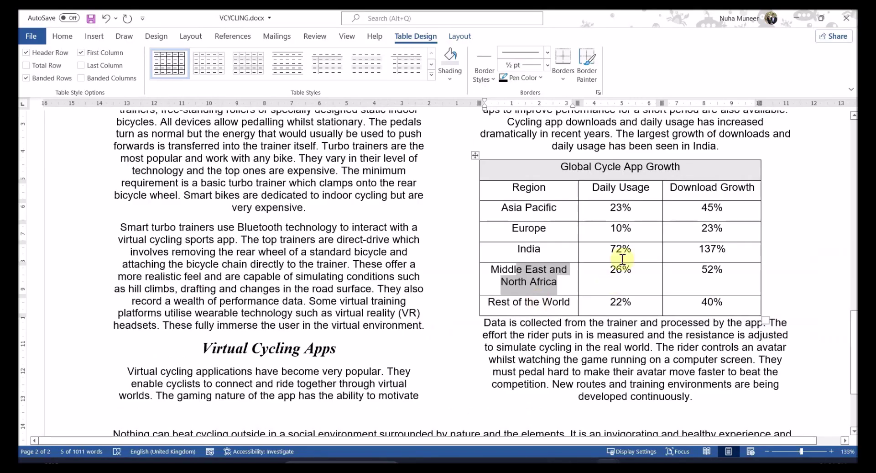
left_click_drag(554, 208, 554, 303)
key("alt+Tab")
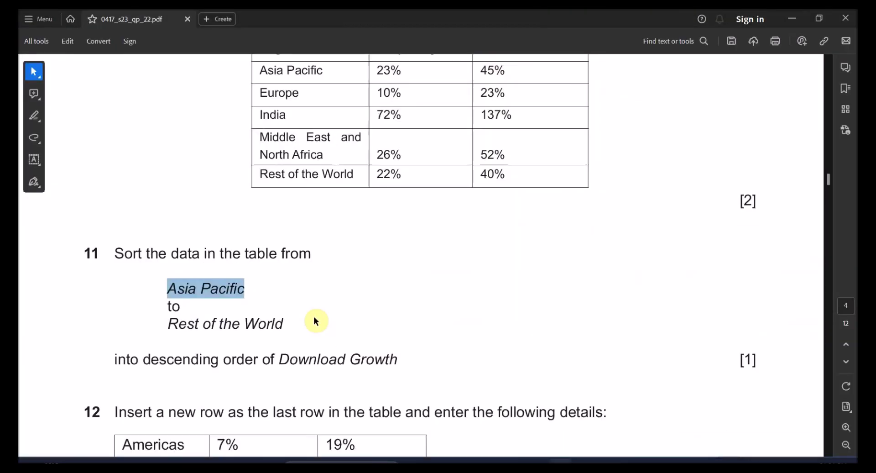
Highlight 'descending', underline 'Download Growth', and click into the Download Growth header
left_click_drag(151, 360, 200, 360)
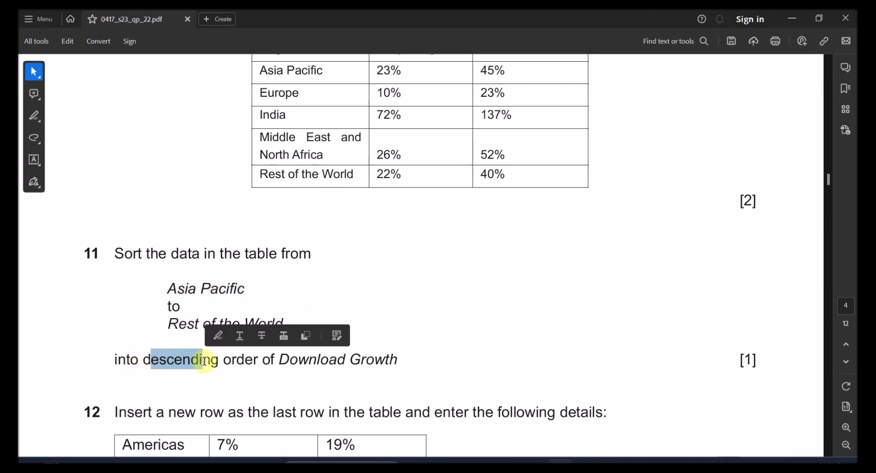
double_click(185, 364)
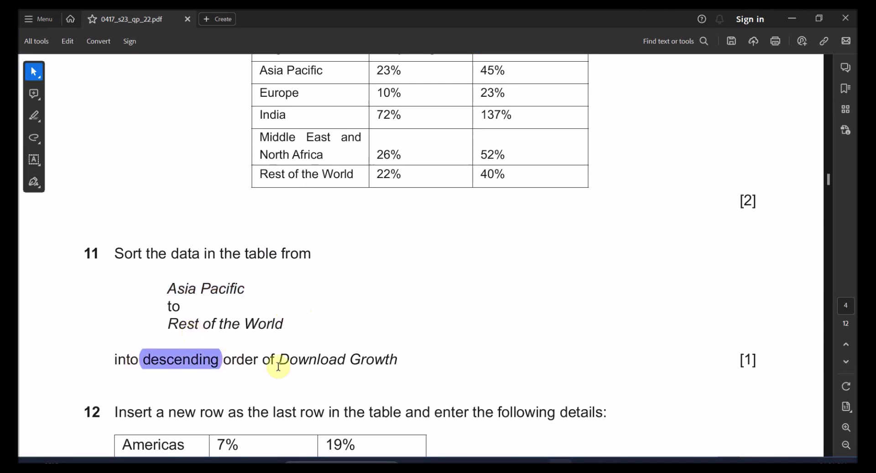
left_click_drag(279, 359, 398, 361)
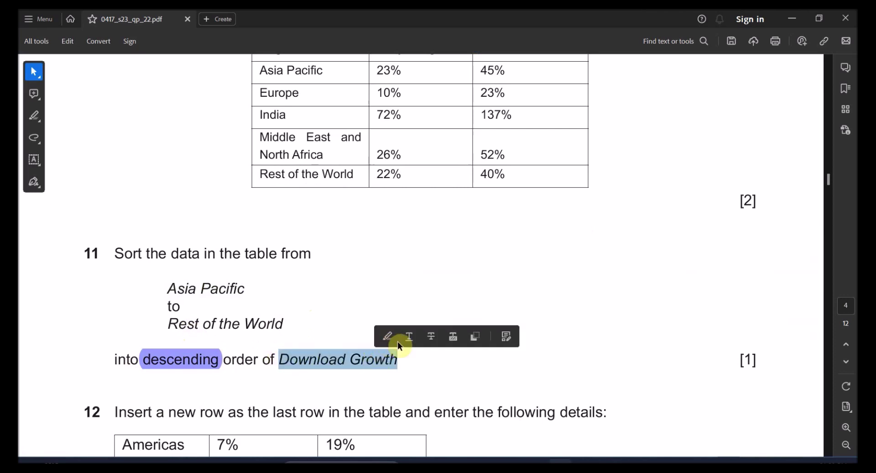
left_click(396, 340)
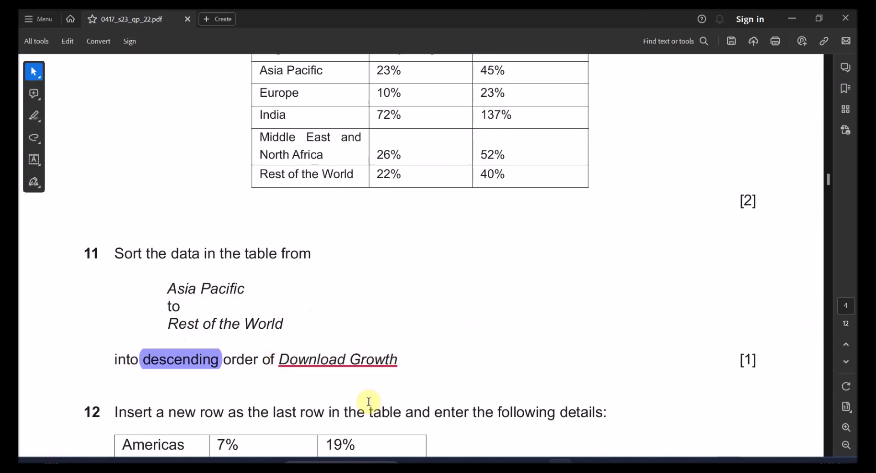
key("alt+Tab")
left_click(716, 200)
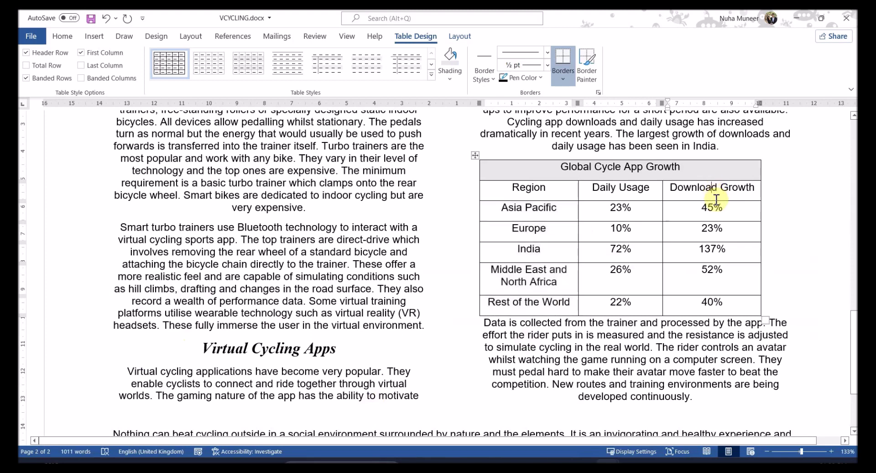
Select the whole table and open the Sort settings, then cancel without sorting
left_click_drag(726, 250, 697, 250)
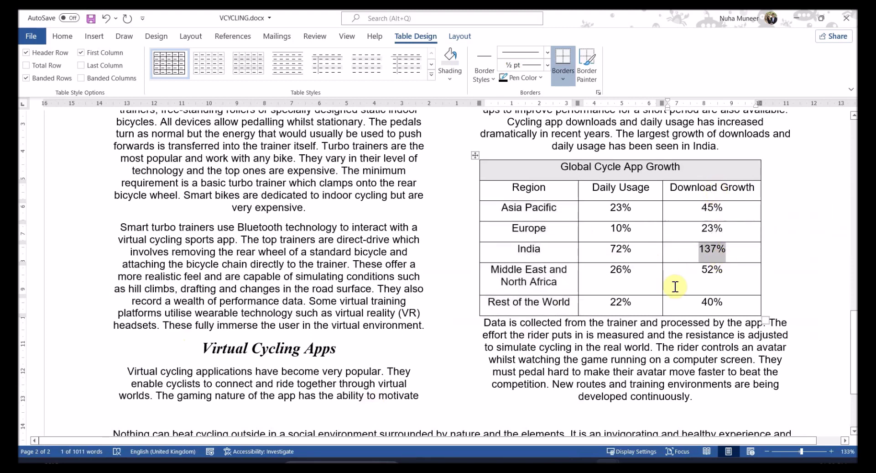
key("alt+Tab")
key("alt+Tab")
left_click_drag(725, 188, 533, 302)
left_click(63, 36)
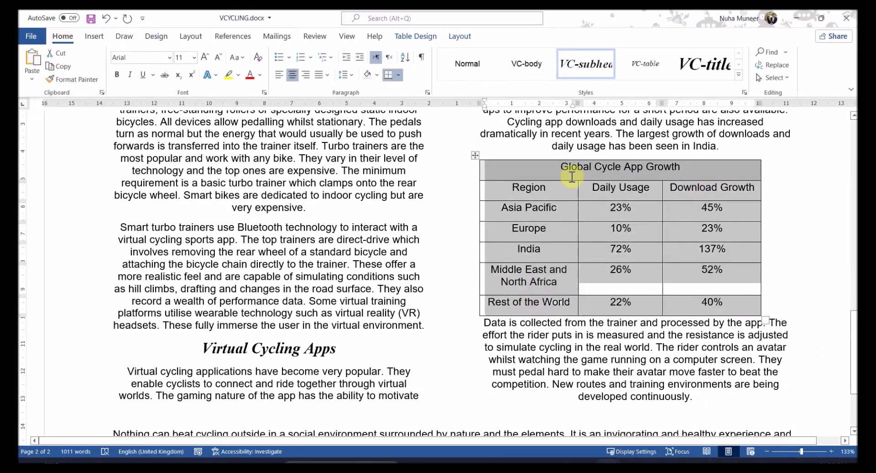
left_click(473, 158)
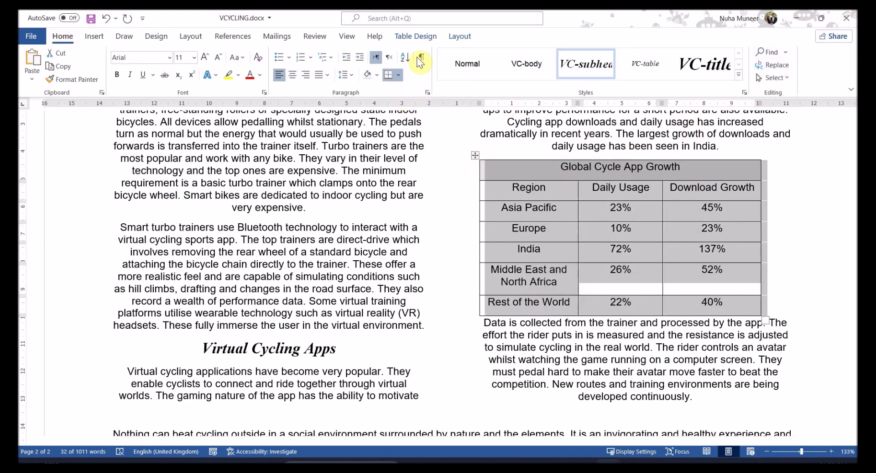
left_click(412, 19)
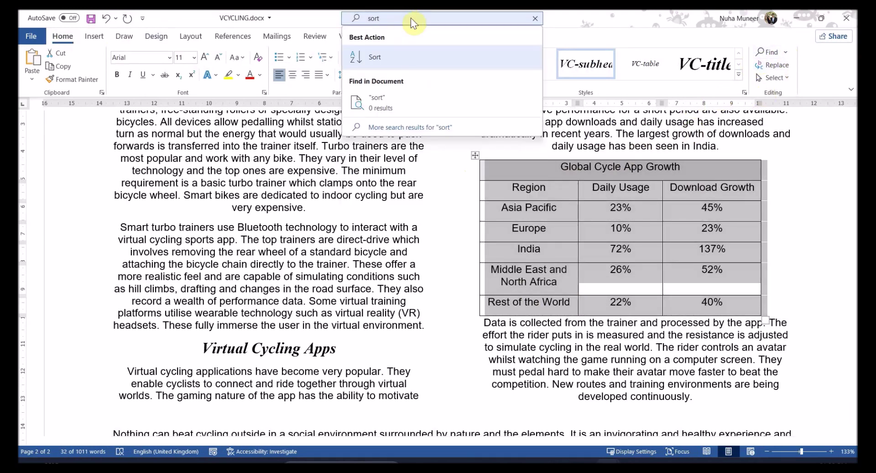
left_click(398, 56)
left_click_drag(442, 143, 391, 113)
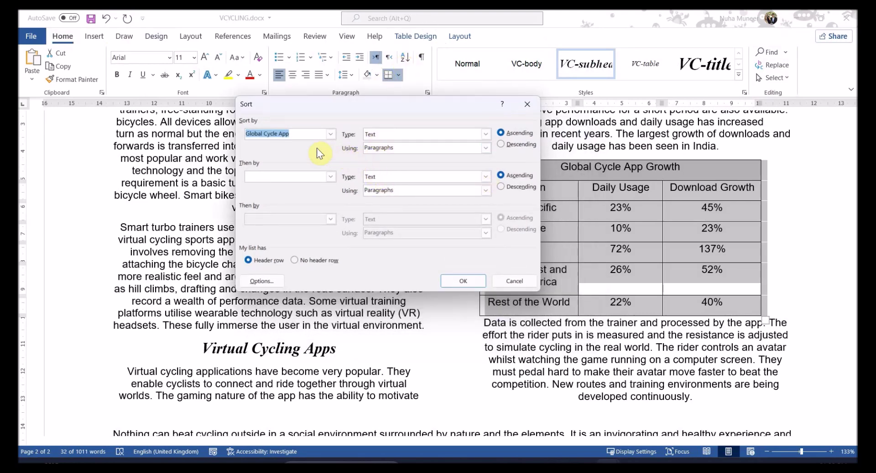
left_click(331, 134)
left_click(330, 135)
key("Return")
Sort the rows Region to Rest of the World by Download Growth descending, then undo when the header drops to the bottom
left_click(710, 190)
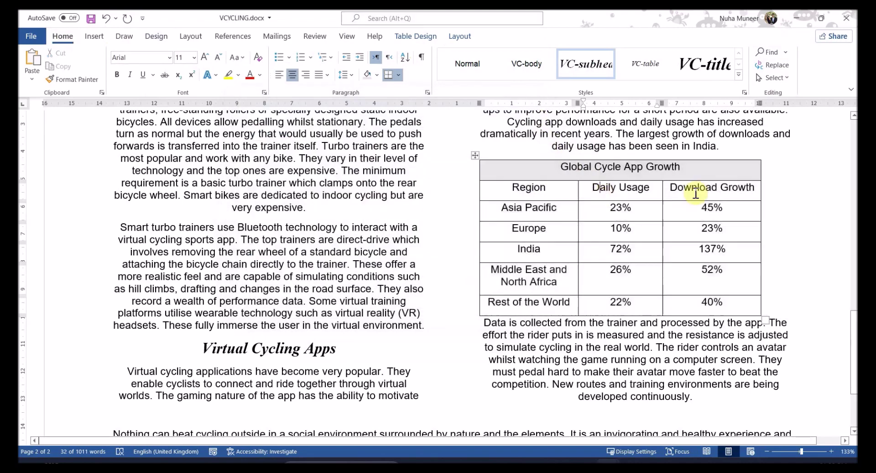
left_click_drag(712, 195, 554, 306)
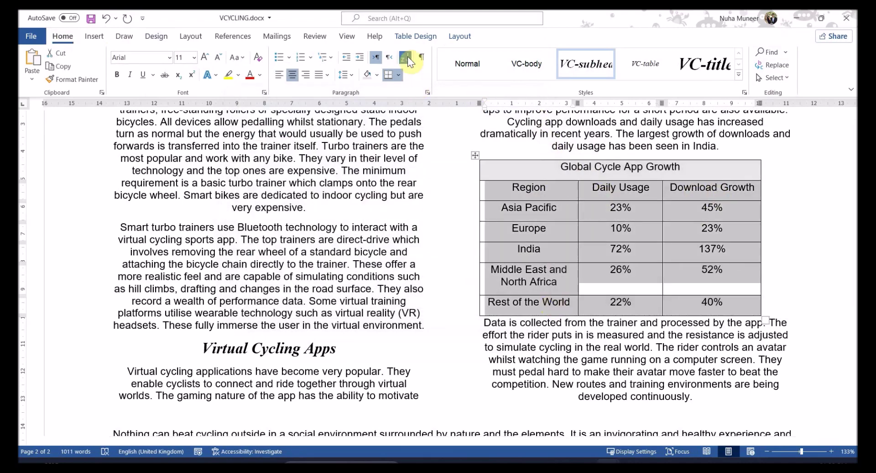
left_click(405, 57)
left_click(333, 135)
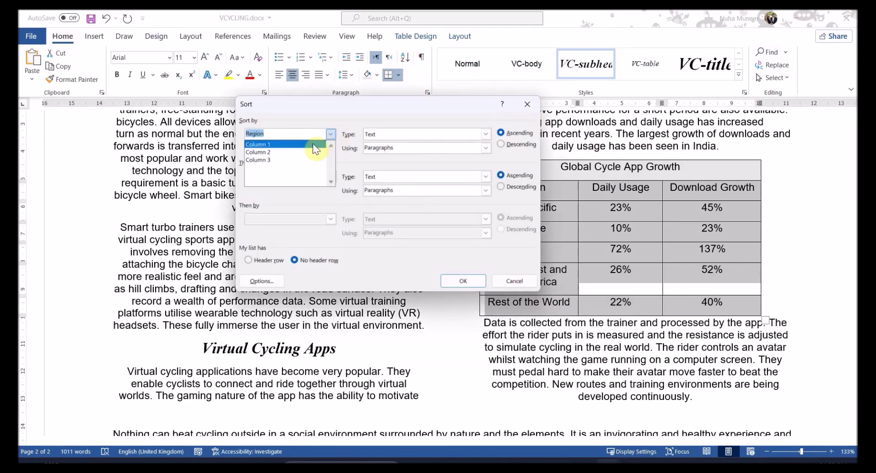
left_click(271, 161)
left_click_drag(384, 111, 313, 111)
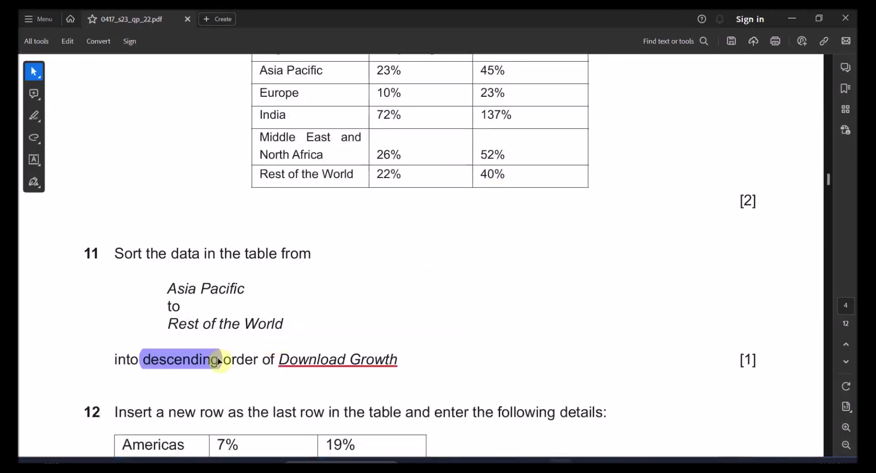
key("alt+Tab")
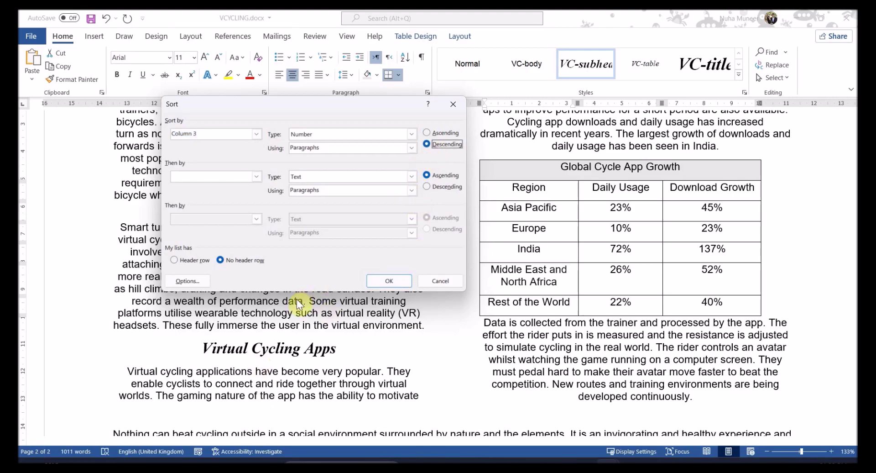
key("alt+Tab")
key("alt+Tab")
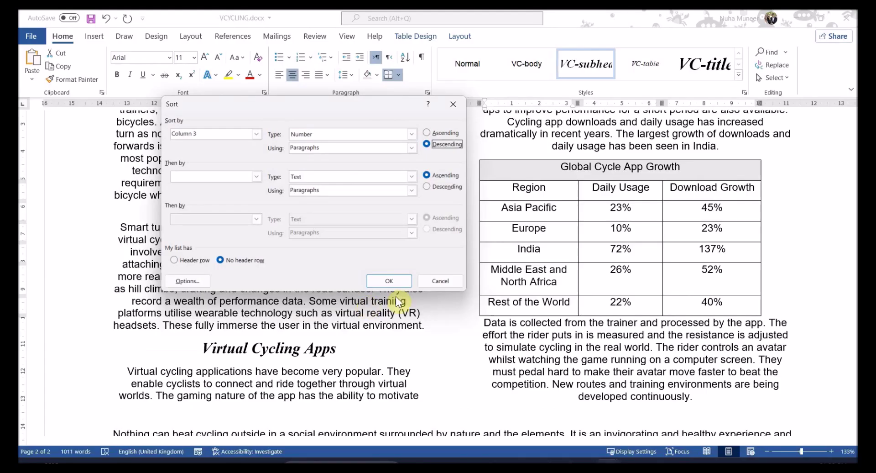
left_click(391, 279)
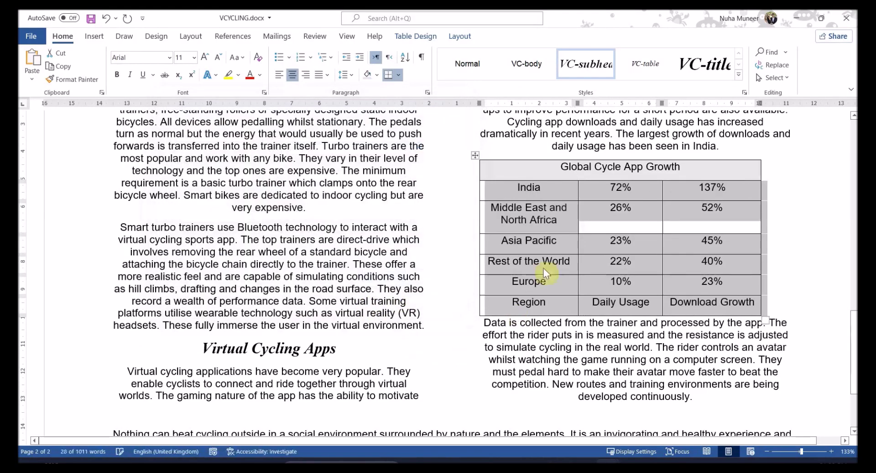
left_click(542, 263)
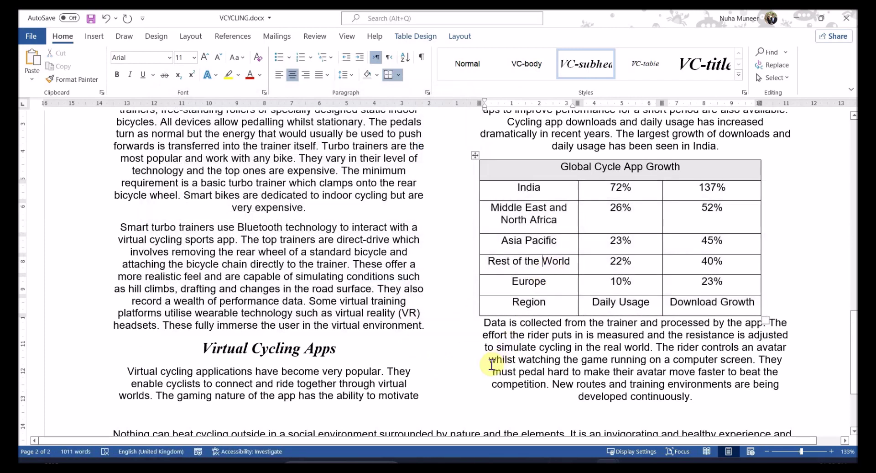
left_click_drag(535, 305, 680, 304)
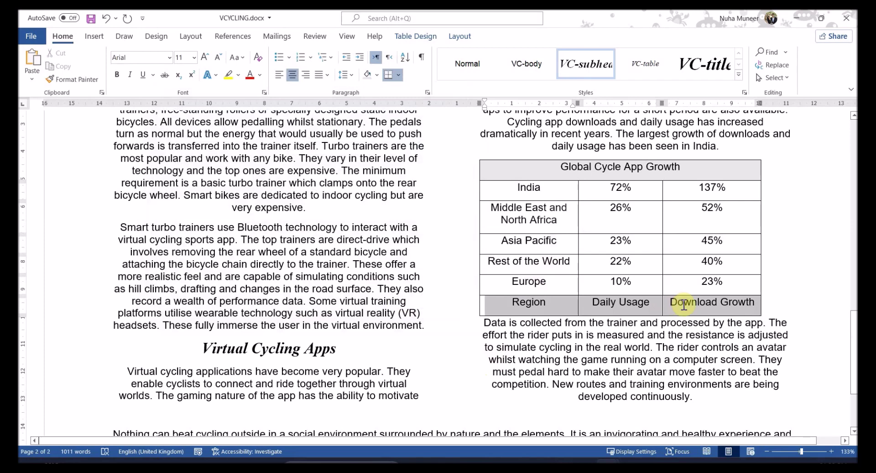
key("ctrl+z")
Sort only the data rows by Column 3 descending, confirming India's 137% is at the top
left_click_drag(699, 208, 502, 308)
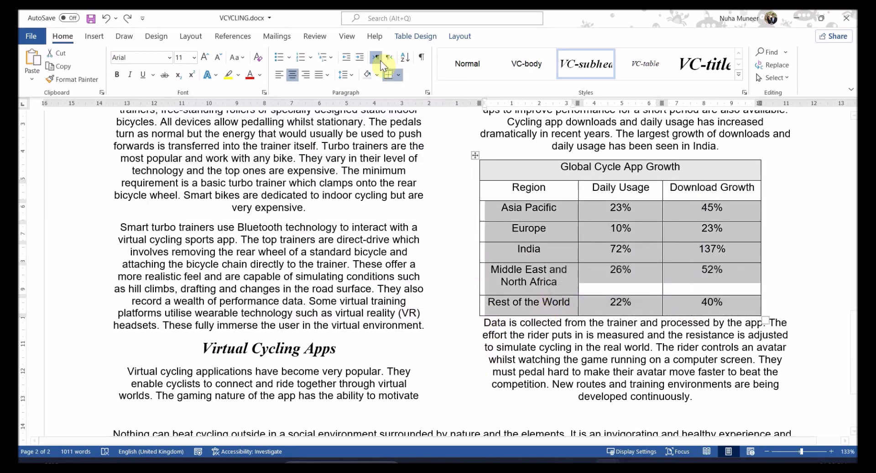
left_click(404, 57)
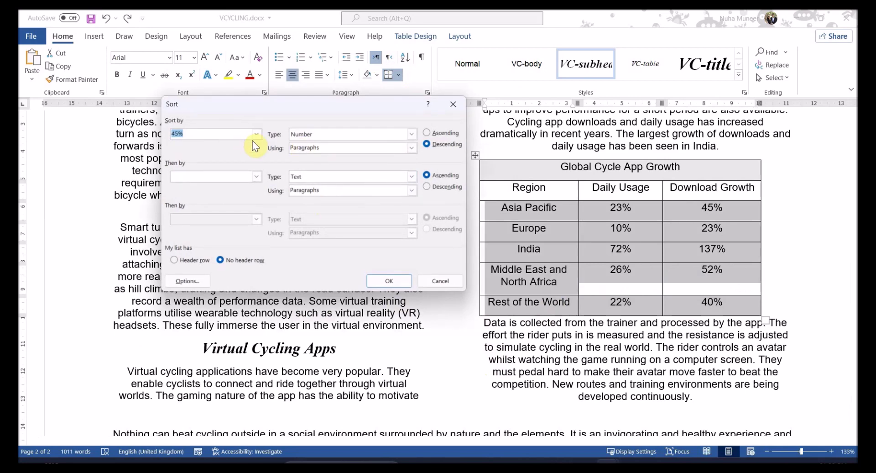
left_click(253, 136)
left_click(220, 158)
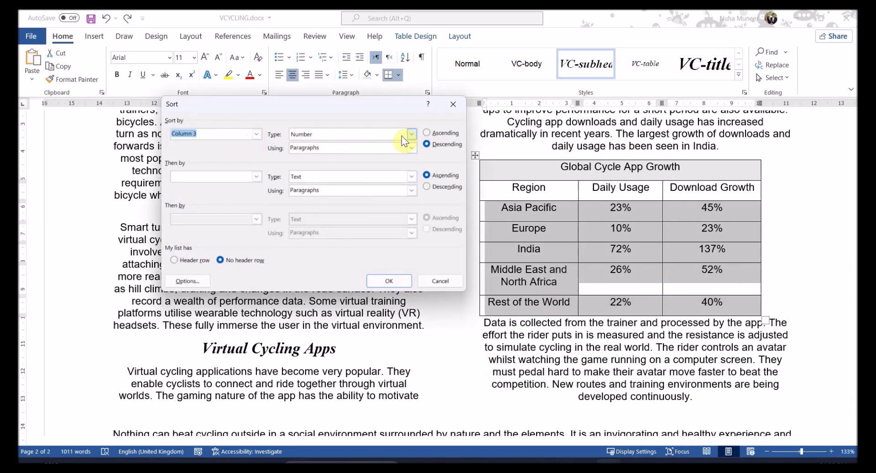
left_click(398, 280)
left_click(709, 261)
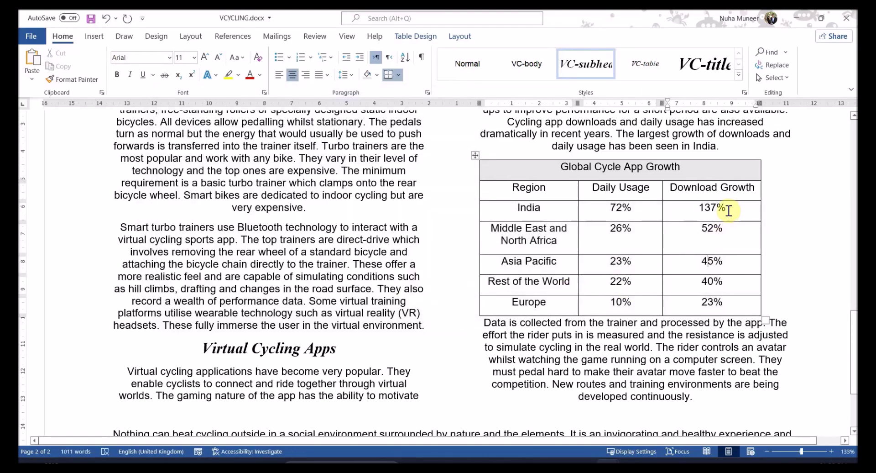
double_click(722, 211)
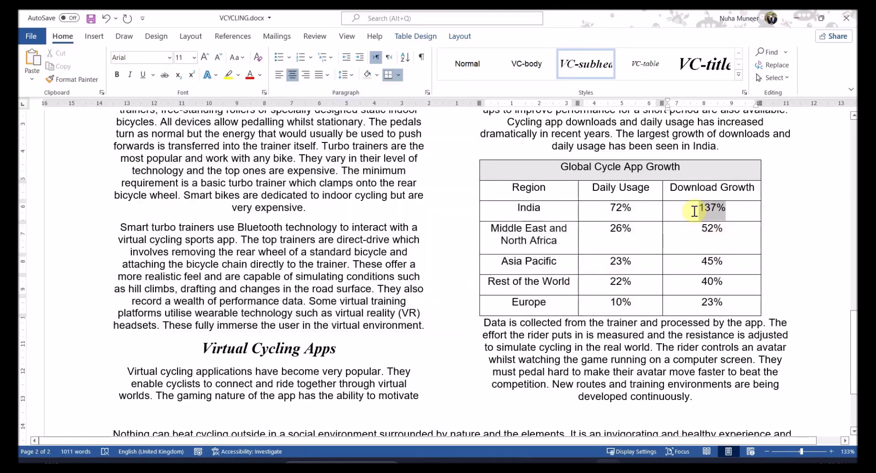
left_click(708, 235)
double_click(700, 303)
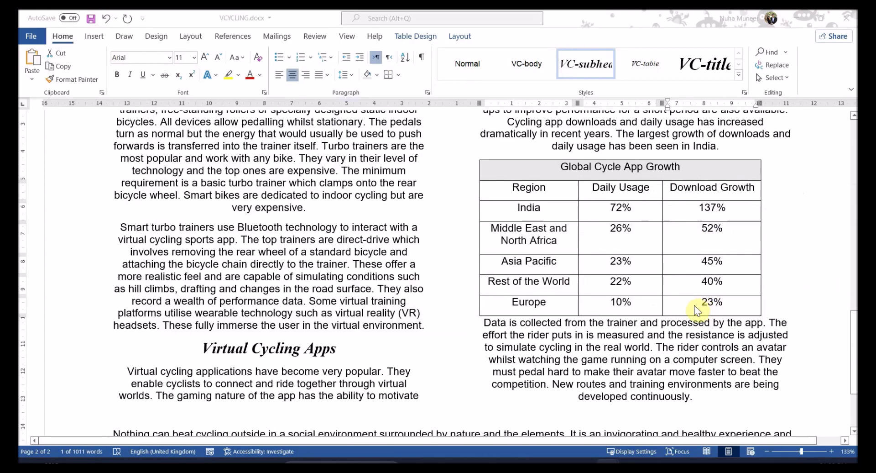
key("alt+Tab")
scroll(412, 201, "down", 3)
scroll(265, 306, "down", 2)
Insert an empty row below the Europe row
mouse_move(115, 222)
left_mouse_down()
mouse_move(258, 232)
mouse_move(516, 231)
mouse_move(512, 224)
left_mouse_up()
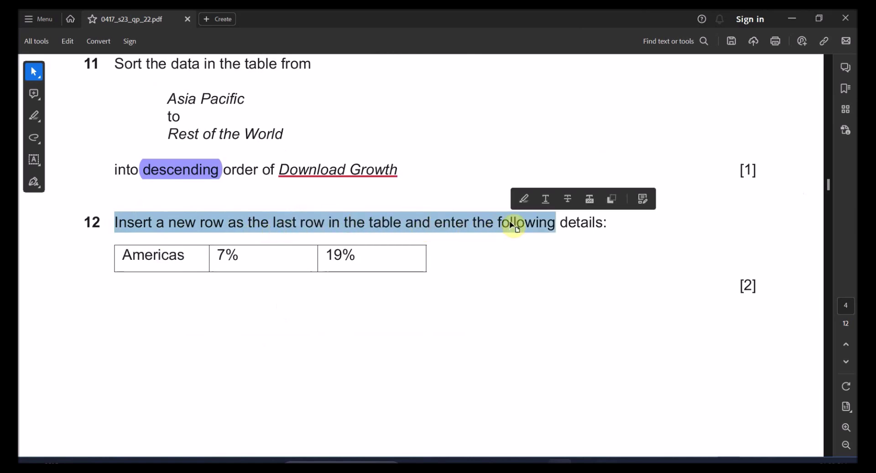
key("alt+Tab")
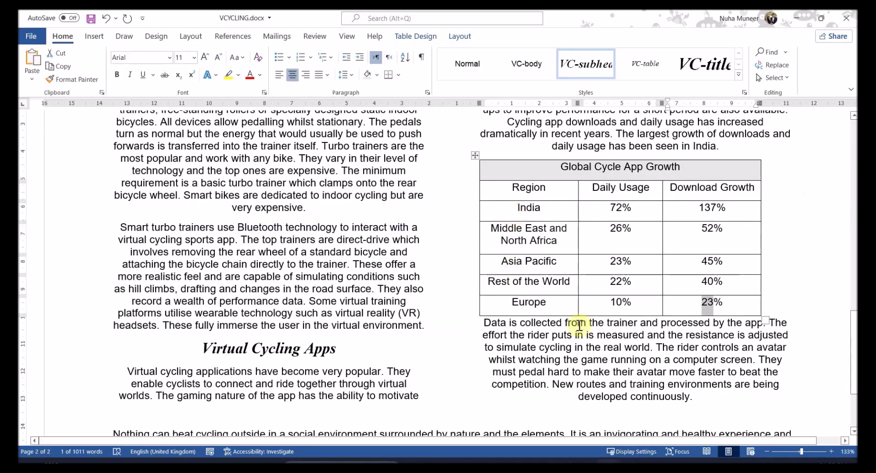
right_click(547, 301)
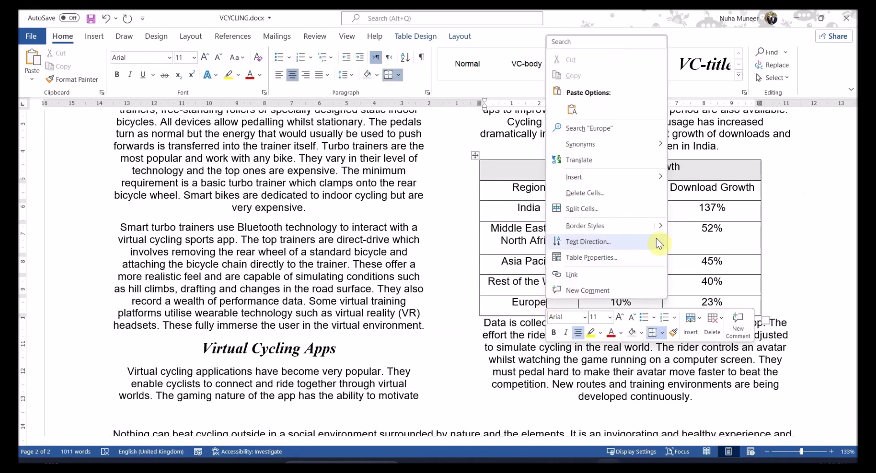
mouse_move(667, 178)
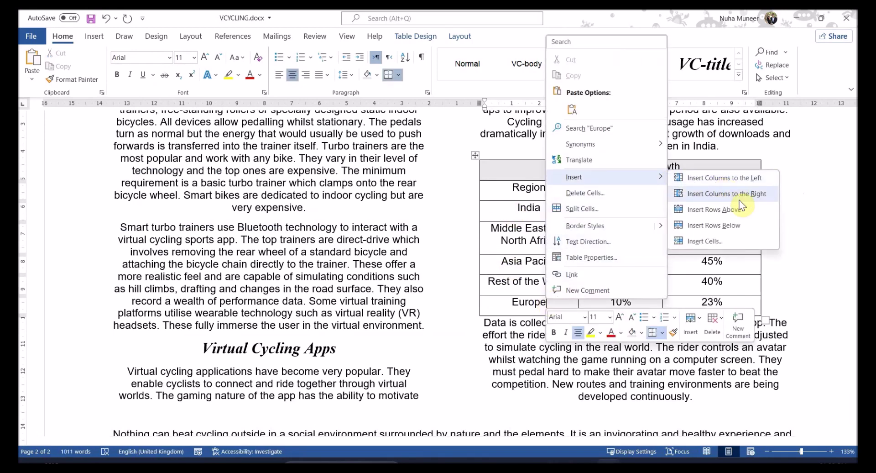
left_click(730, 225)
Fill the new row with Americas, 7% and 19% from the question paper
key("alt+Tab")
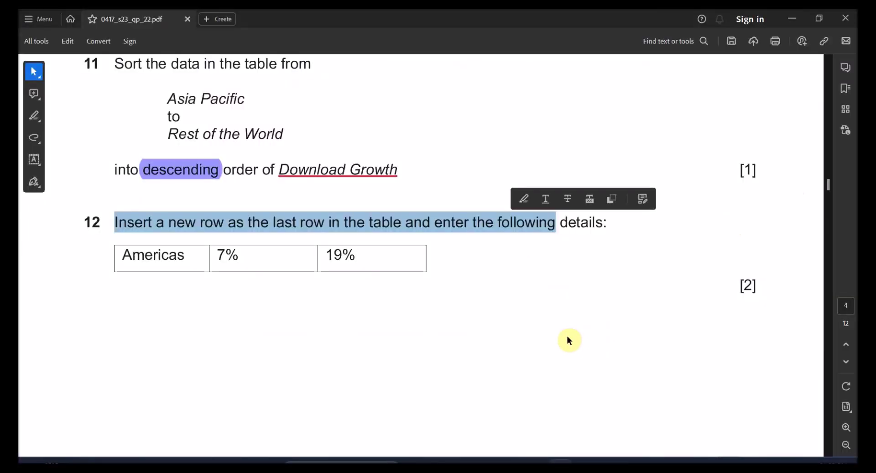
double_click(154, 257)
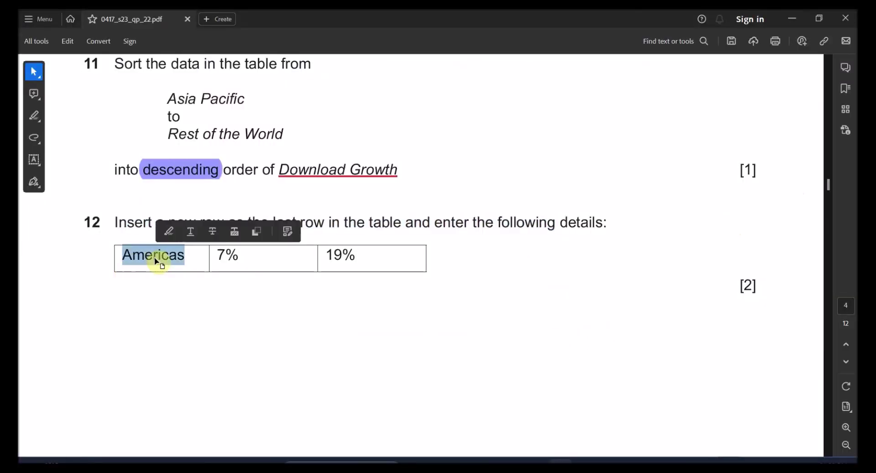
key("ctrl+c")
key("alt+Tab")
left_click(564, 313)
key("ctrl+v")
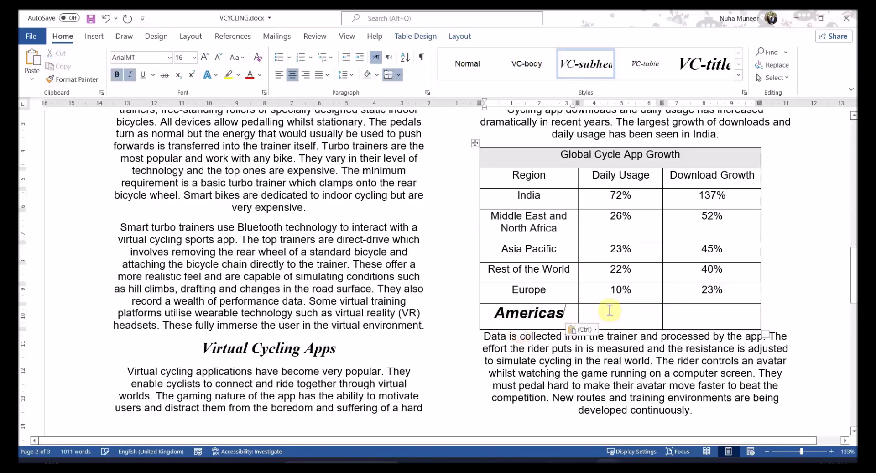
left_click(610, 310)
key("alt+Tab")
key("alt+Tab")
type("7")
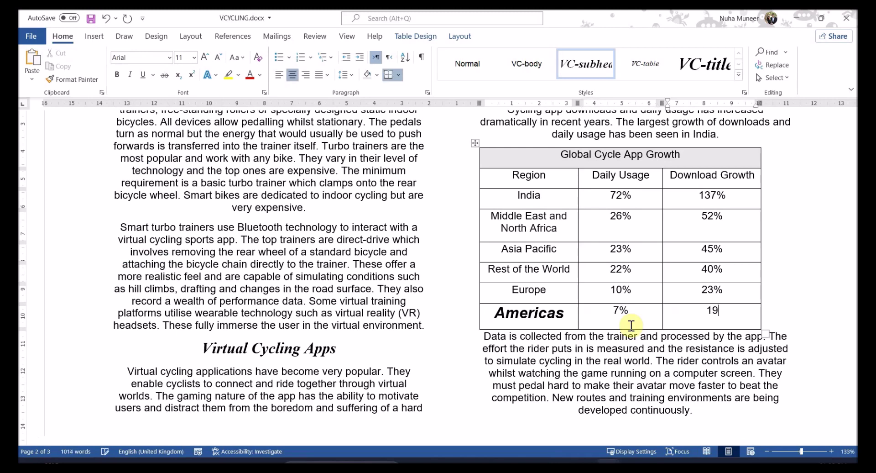
key("alt+Tab")
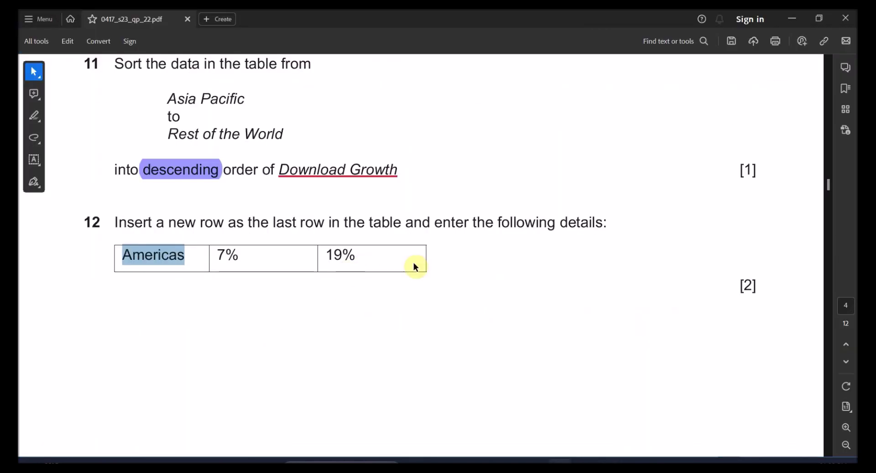
key("alt+Tab")
Use Format Painter to give the Americas cells the plain formatting of the rows above
left_click(87, 79)
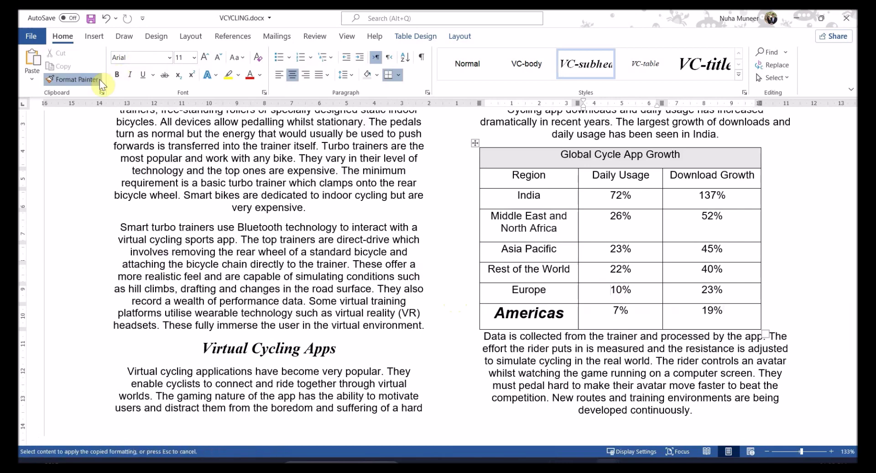
left_click_drag(543, 312, 646, 315)
left_click(607, 315)
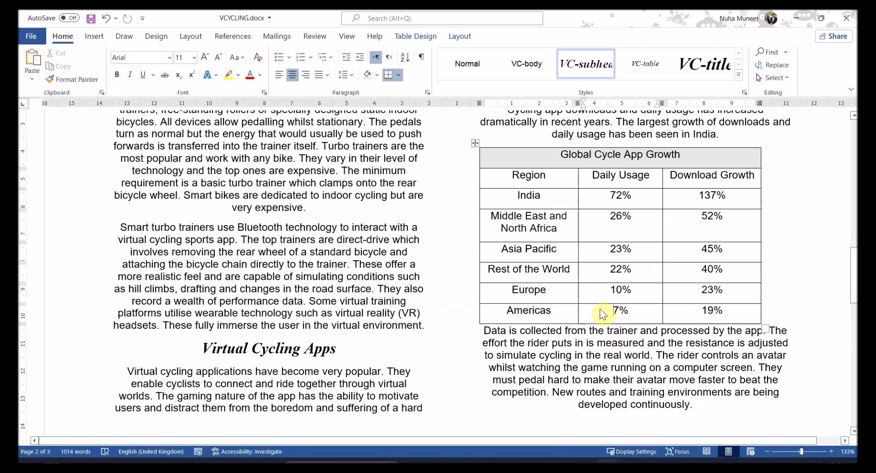
key("alt+Tab")
scroll(534, 342, "down", 10)
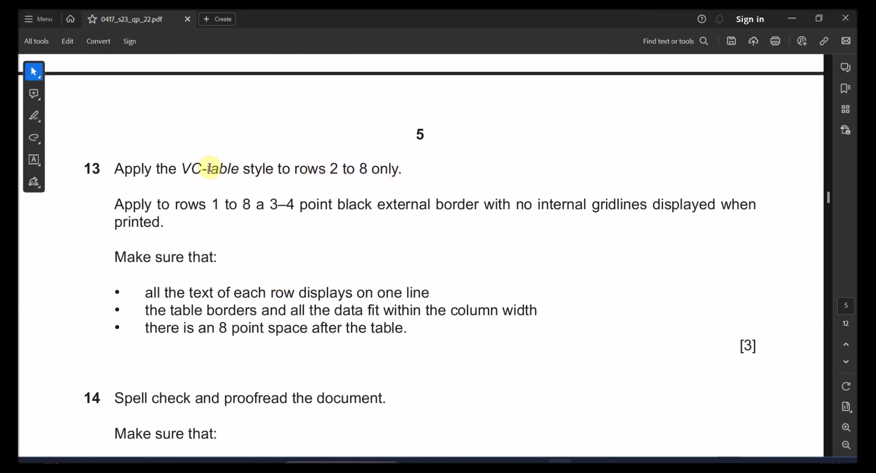
Apply the VC-table style to the table rows from Region down to India
left_click_drag(188, 167, 400, 169)
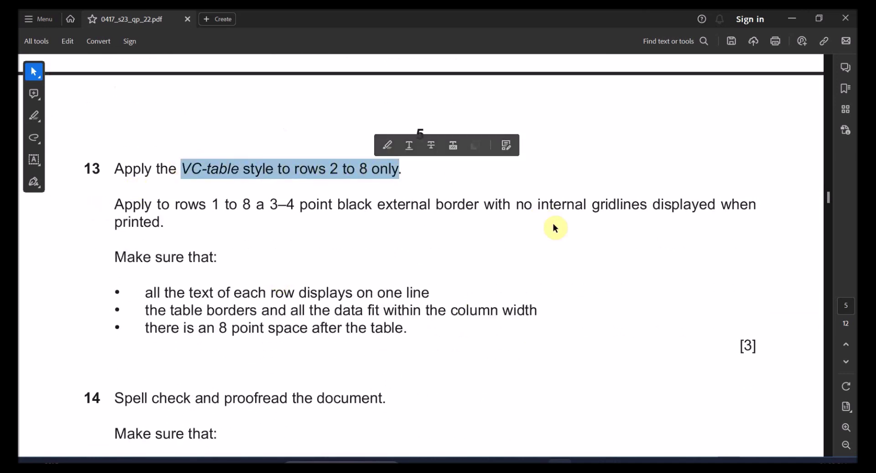
key("alt+Tab")
mouse_move(569, 151)
left_mouse_down()
mouse_move(574, 174)
mouse_move(653, 172)
mouse_move(714, 200)
mouse_move(719, 310)
left_mouse_up()
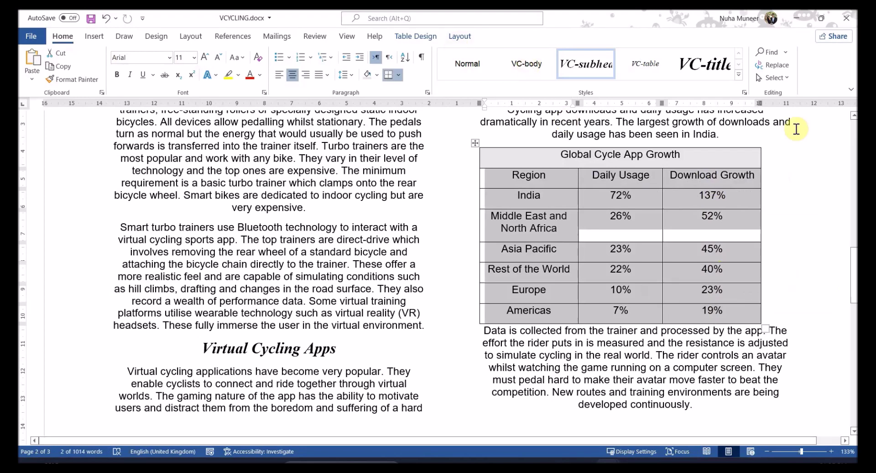
left_click(745, 92)
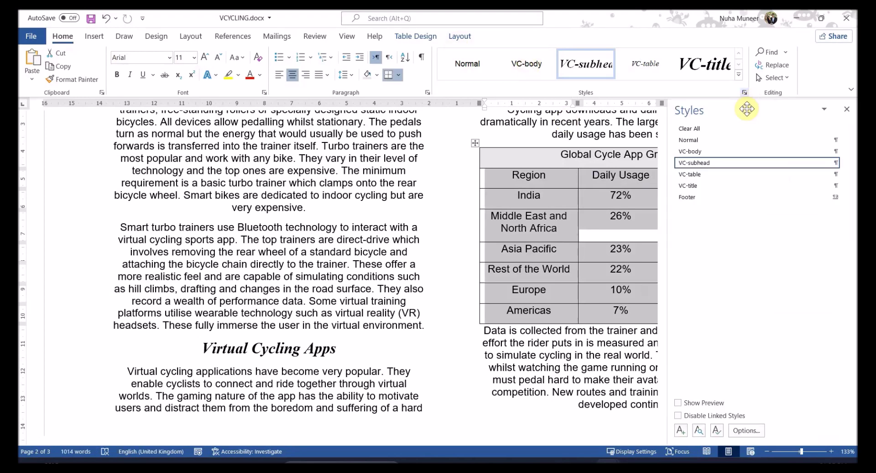
left_click(700, 175)
key("alt+Tab")
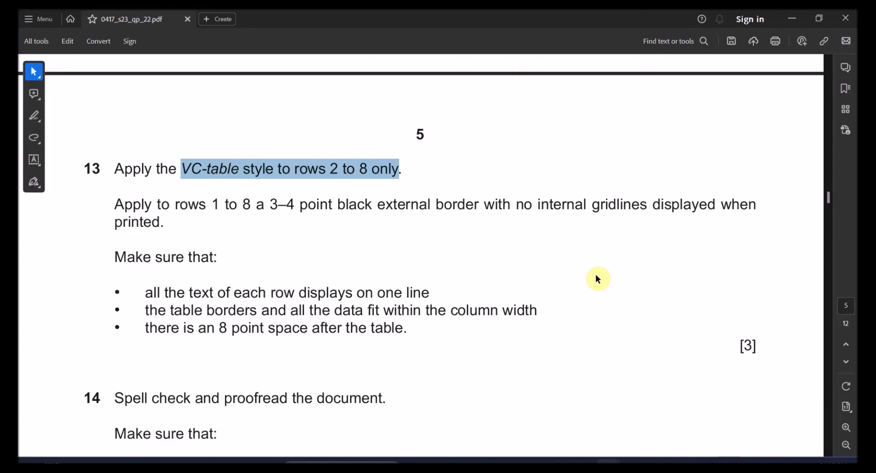
key("alt+Tab")
Copy Europe's formatting onto the whole Americas row with Format Painter
double_click(539, 299)
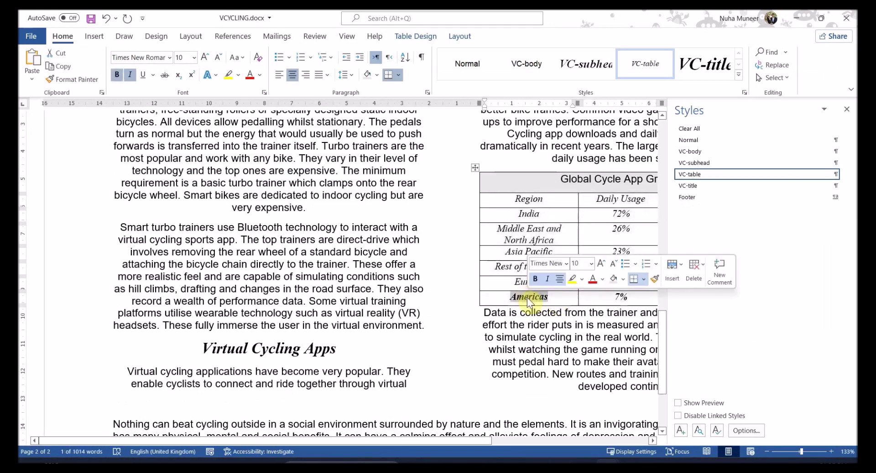
left_click(521, 281)
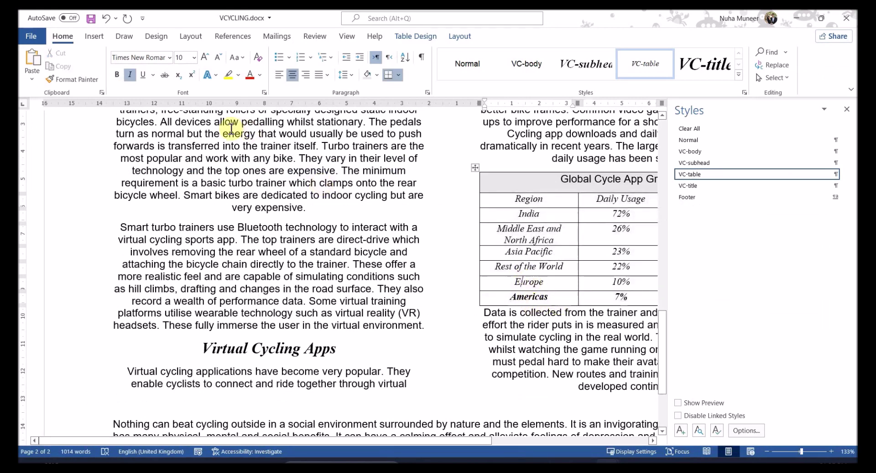
left_click(73, 78)
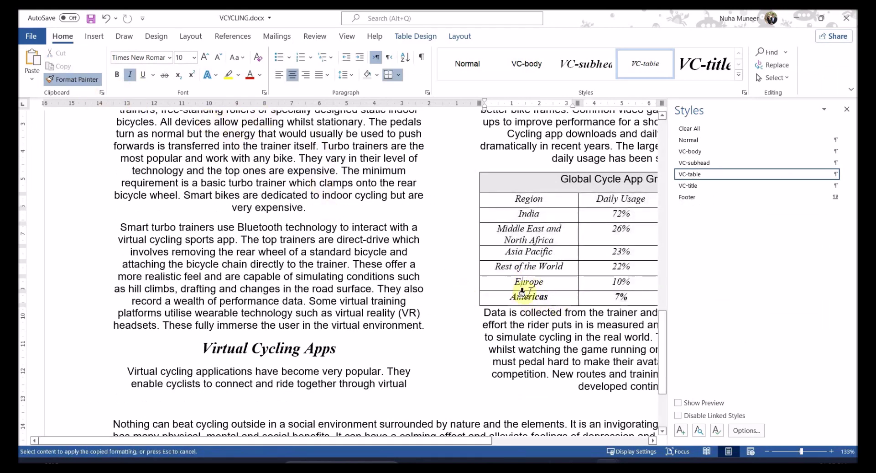
left_click(531, 298)
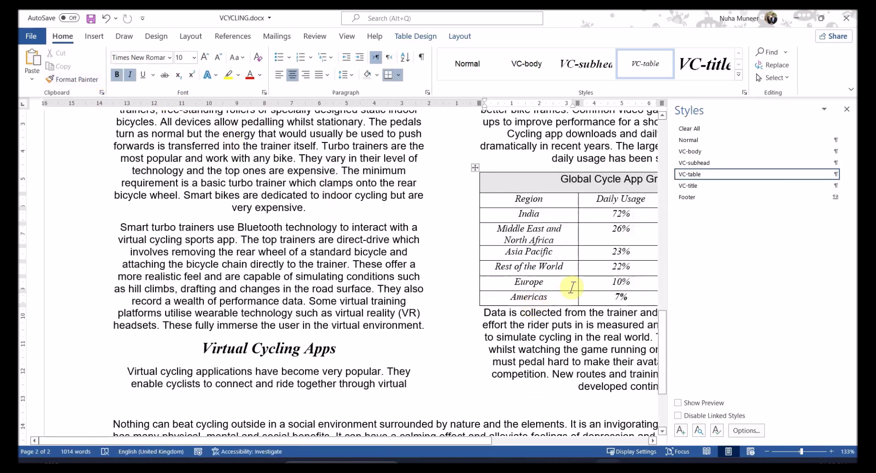
left_click(73, 79)
mouse_move(545, 297)
left_mouse_down()
mouse_move(653, 305)
mouse_move(512, 307)
mouse_move(573, 303)
left_mouse_up()
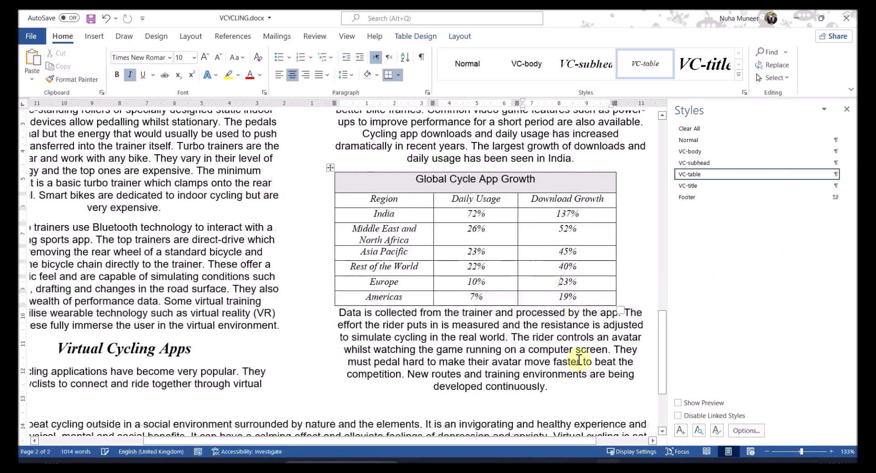
Close the Styles pane and review the one-line-per-row, borders and 8 pt spacing requirements
left_click(847, 109)
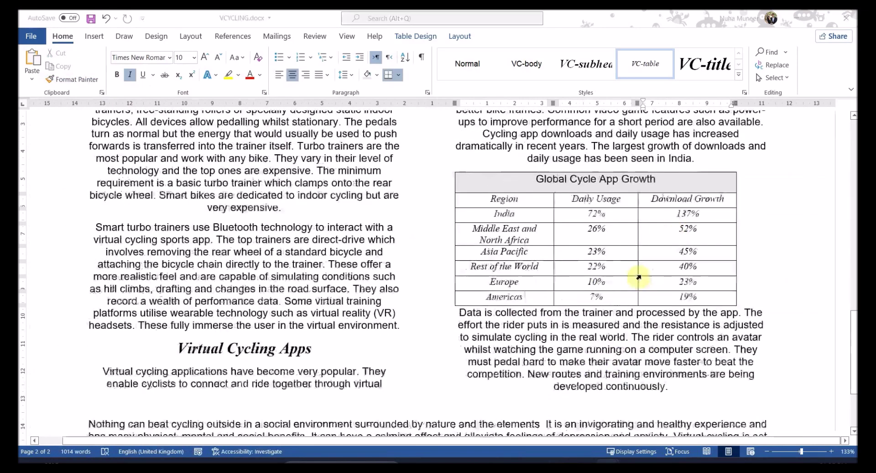
key("alt+Tab")
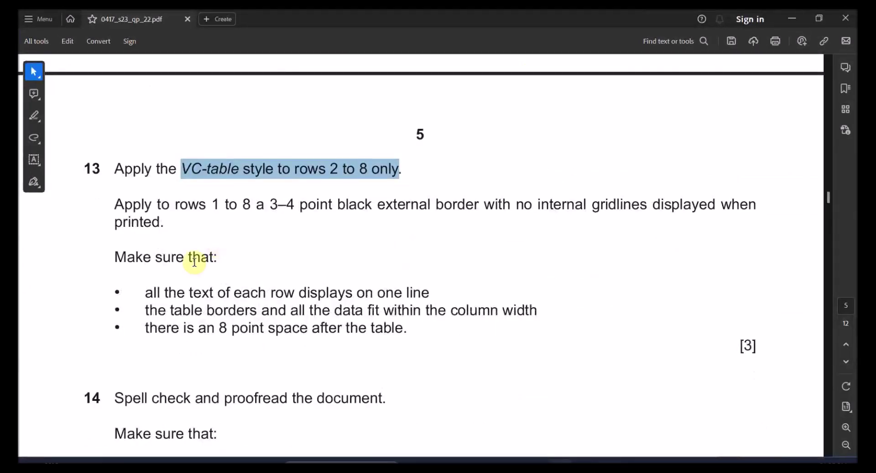
left_click_drag(188, 258, 177, 258)
left_click_drag(213, 292, 415, 296)
key("alt+Tab")
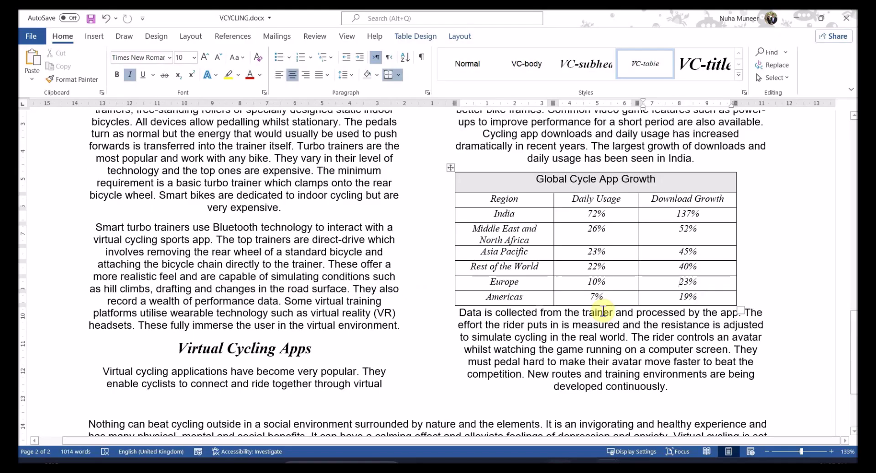
left_click_drag(536, 230, 505, 229)
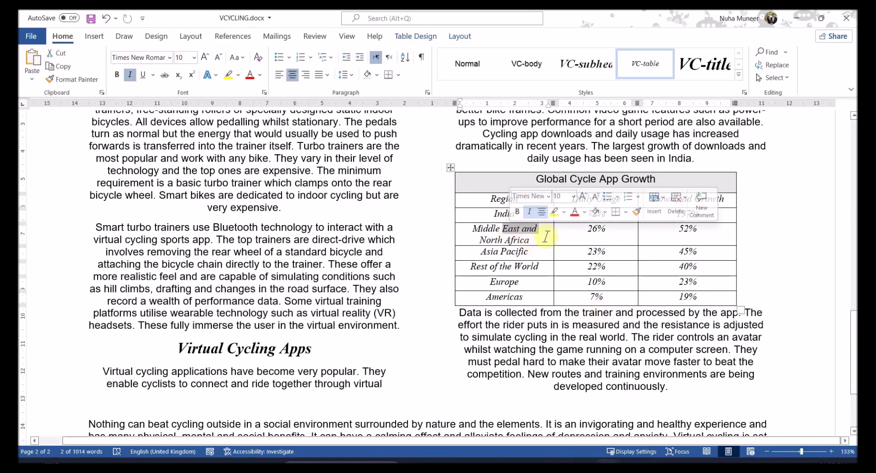
key("alt+Tab")
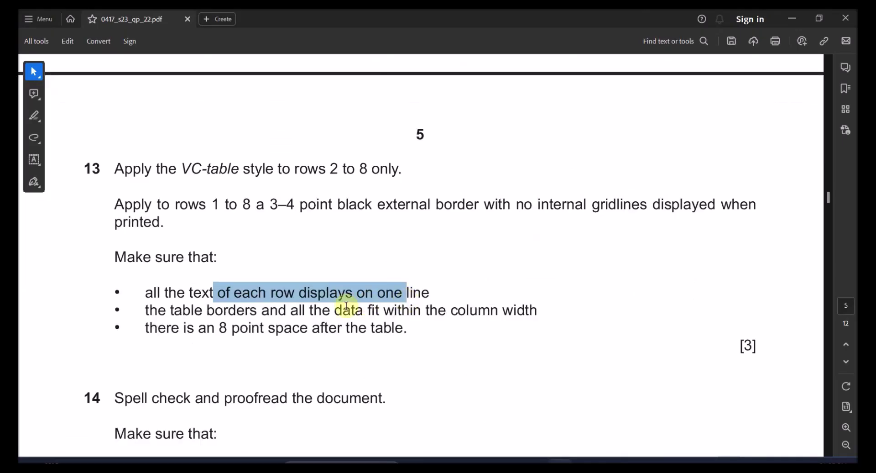
left_click_drag(205, 311, 512, 314)
left_click_drag(216, 328, 308, 328)
key("alt+Tab")
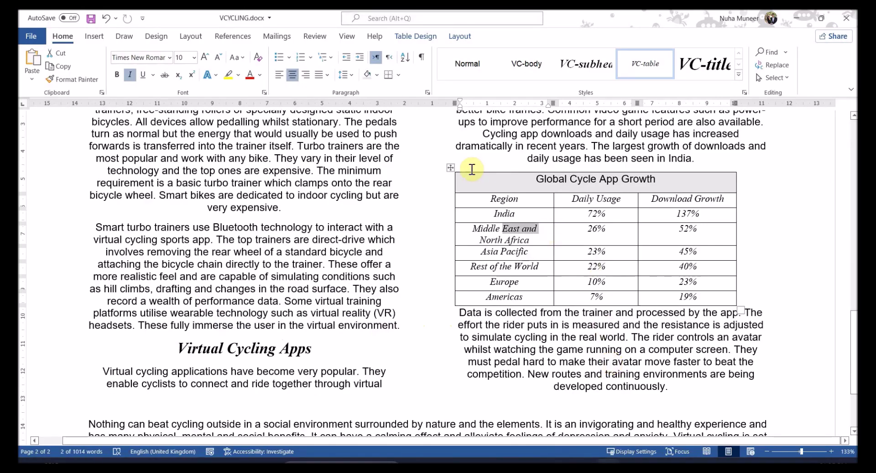
Set the table to AutoFit to Window, then lock it to Fixed Column Width
left_click(451, 167)
right_click(451, 167)
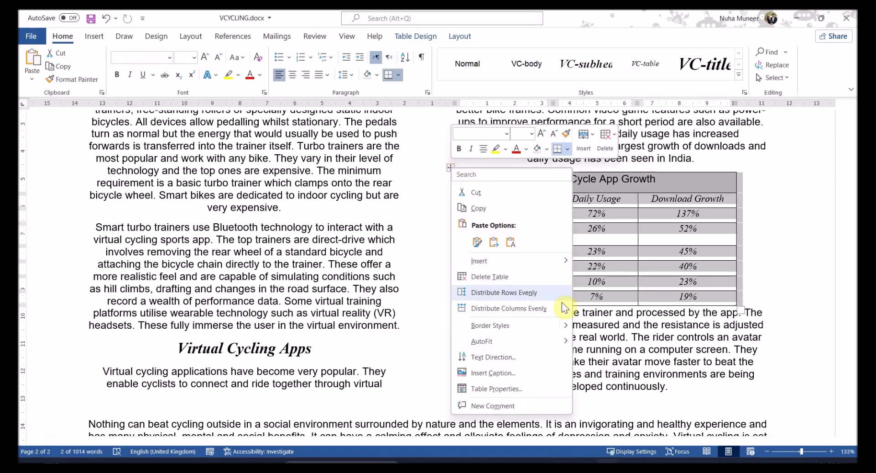
mouse_move(560, 347)
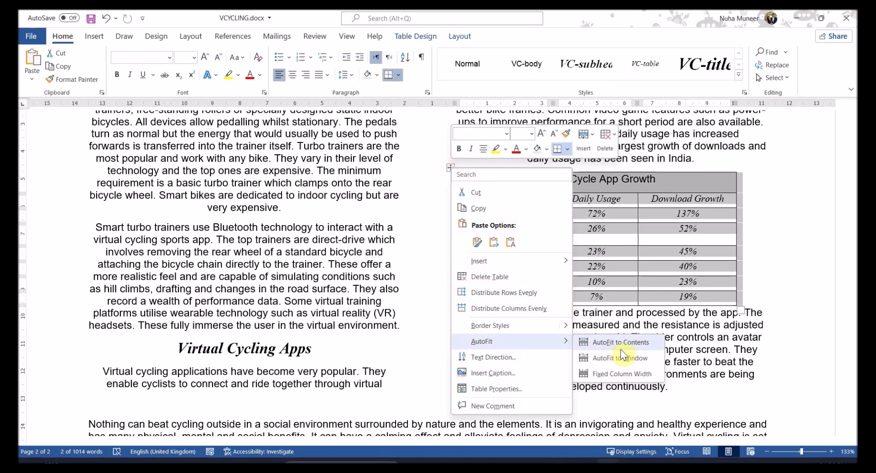
left_click(622, 374)
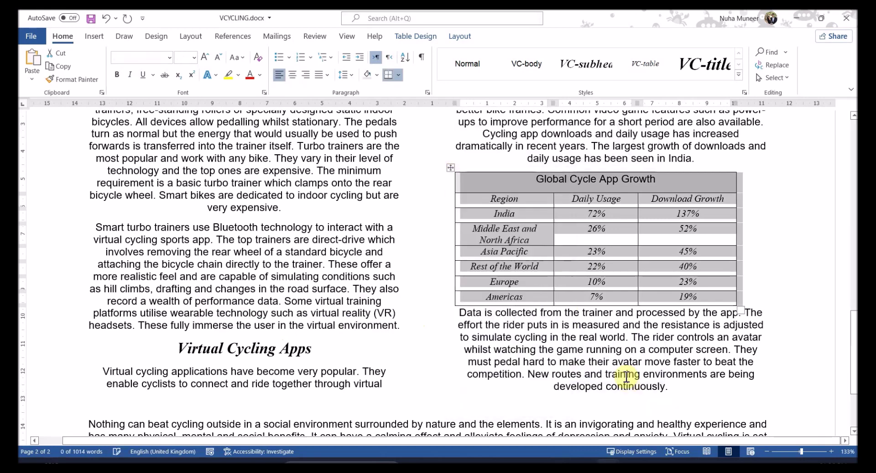
right_click(452, 170)
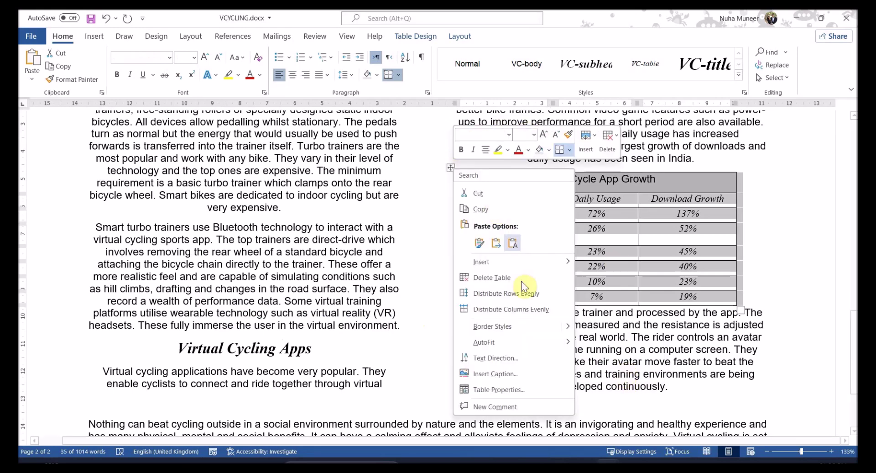
mouse_move(558, 347)
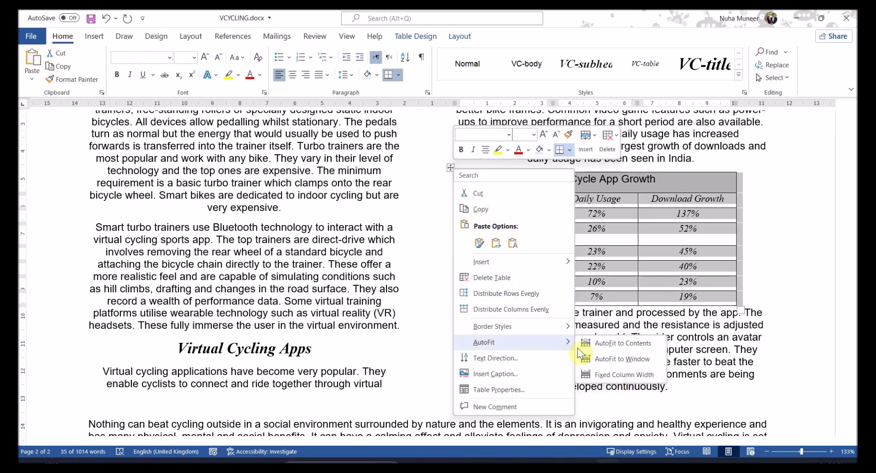
left_click(615, 360)
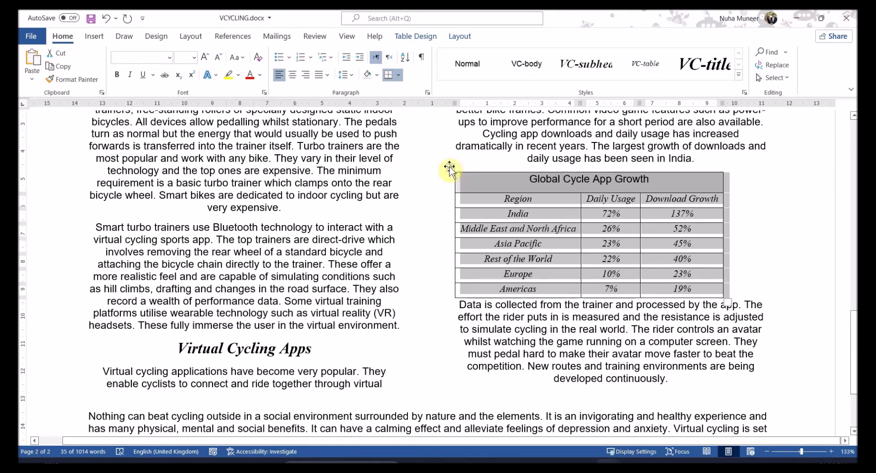
right_click(449, 168)
mouse_move(556, 341)
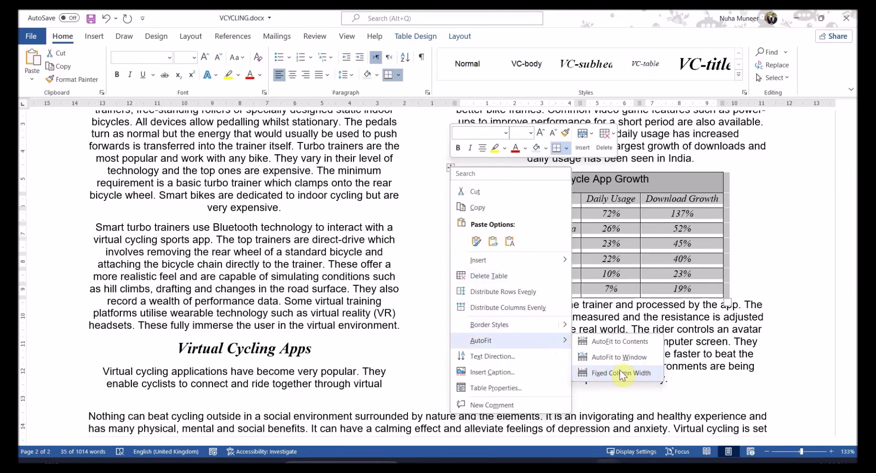
left_click(622, 374)
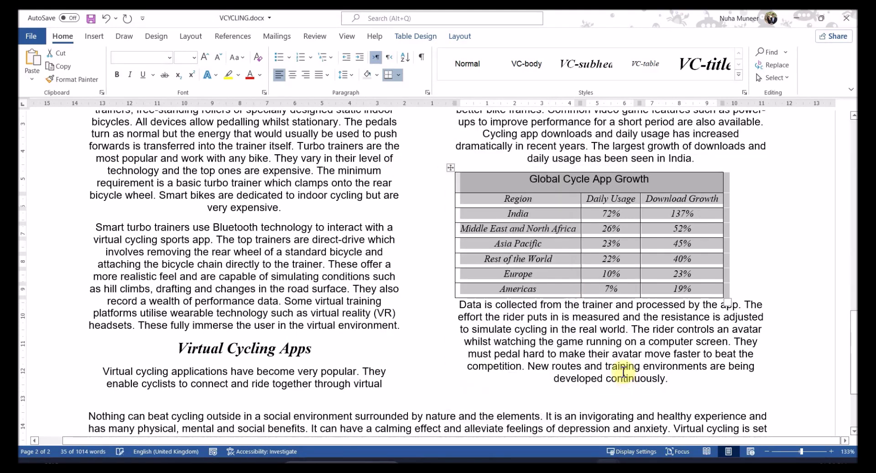
left_click(630, 228)
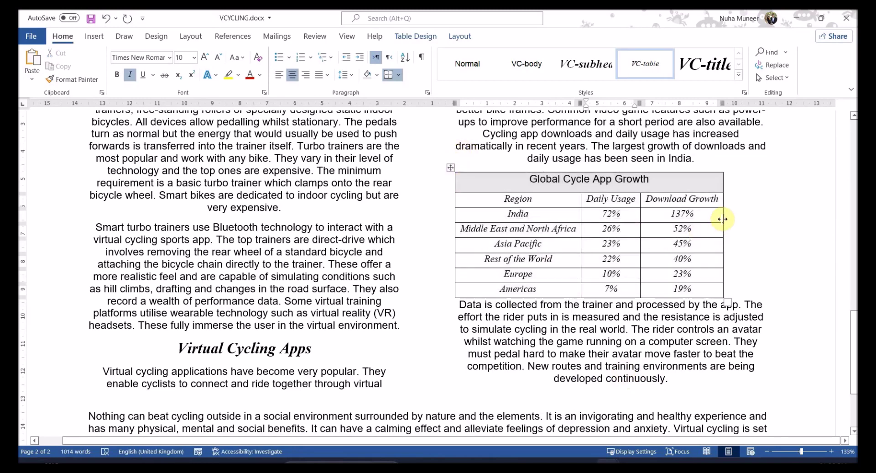
Widen the Download Growth, Region and Daily Usage columns so each row fits on one line
left_click_drag(723, 218, 743, 219)
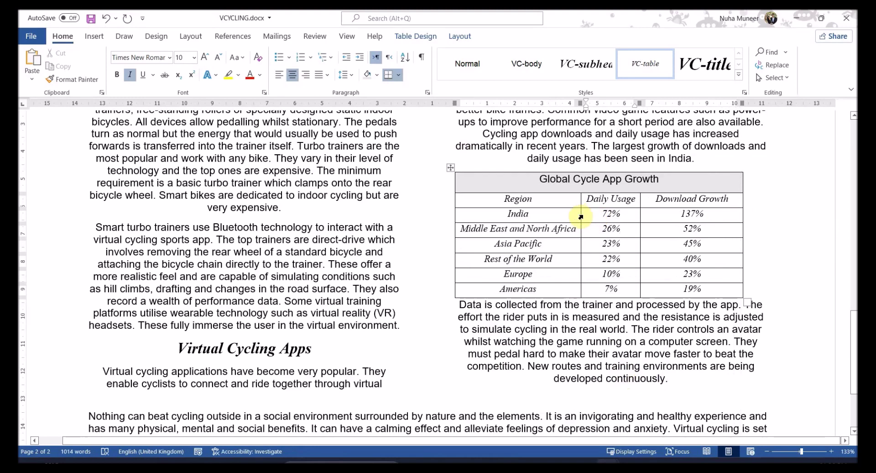
left_click_drag(580, 215, 599, 216)
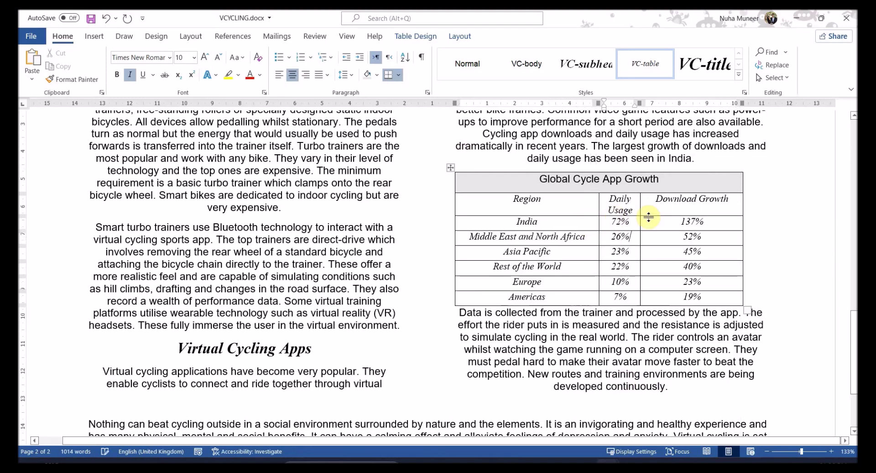
left_click_drag(743, 209, 763, 208)
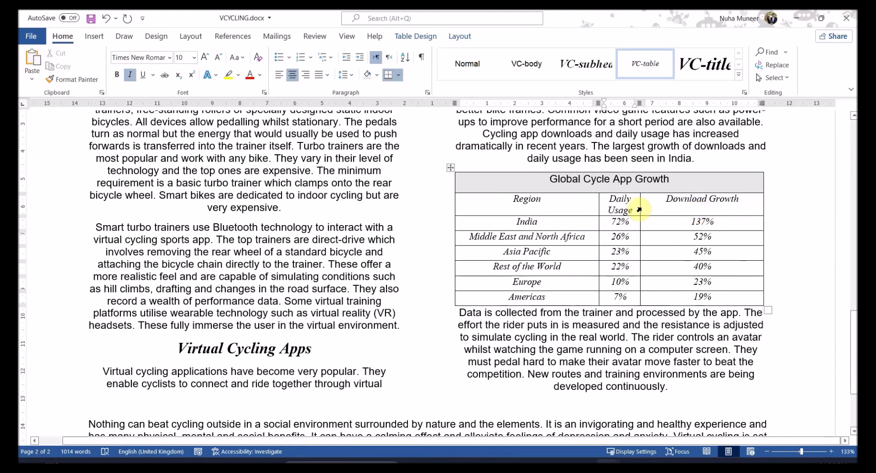
left_click_drag(641, 207, 663, 210)
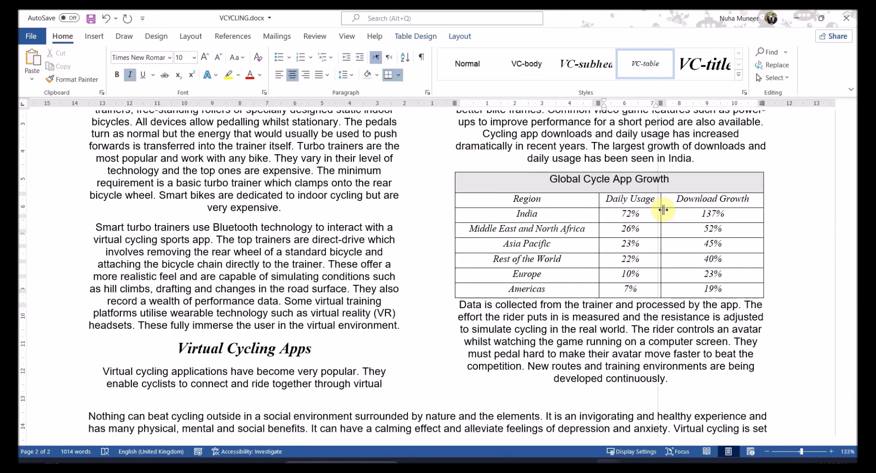
key("alt+Tab")
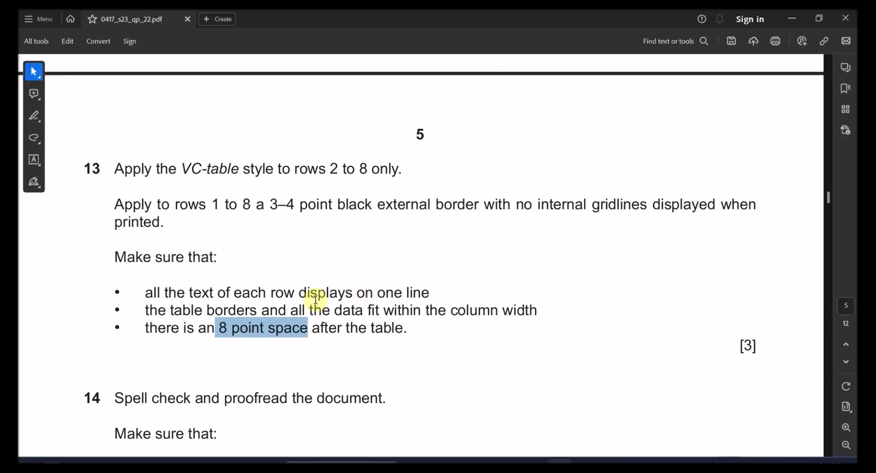
left_click_drag(217, 327, 343, 327)
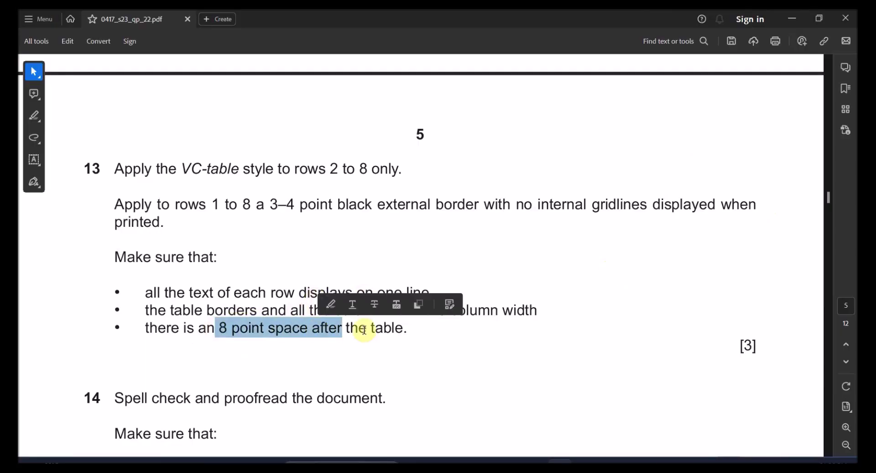
key("alt+Tab")
left_click(459, 304)
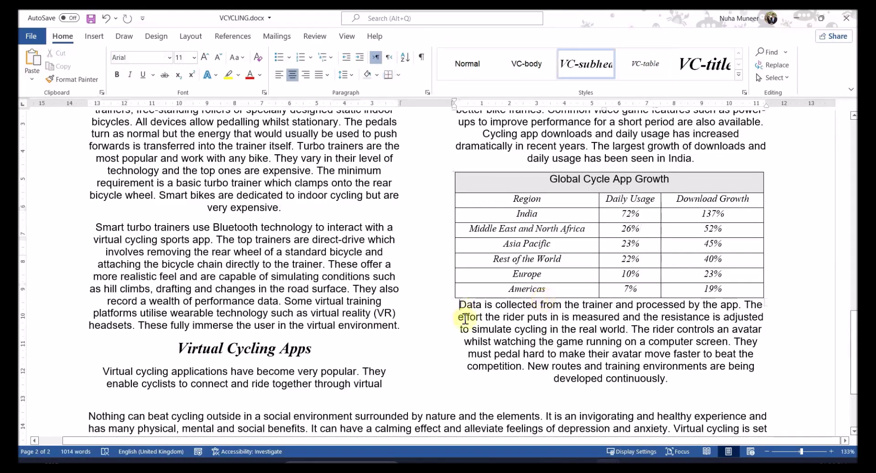
Insert an 8 pt empty paragraph after the table with 0 pt space after
key("Return")
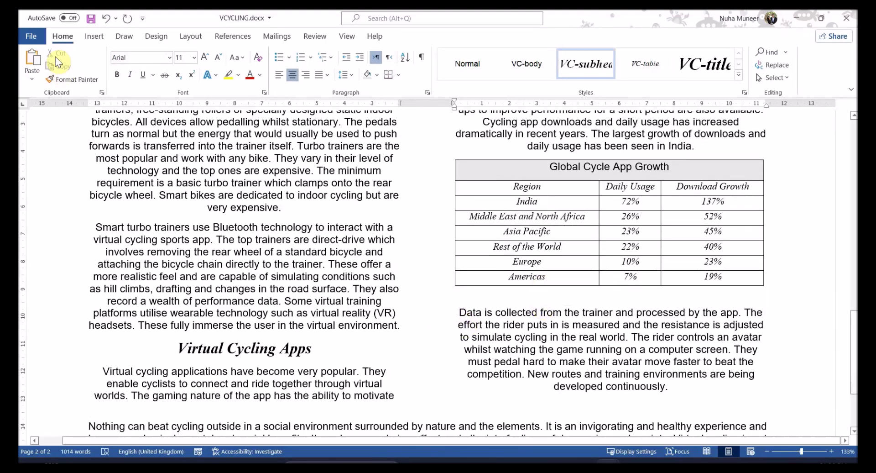
left_click(183, 58)
key("Return")
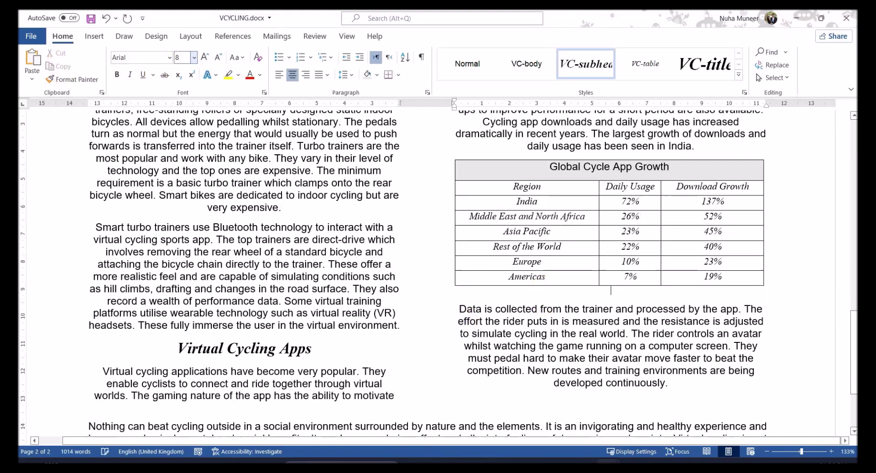
right_click(615, 294)
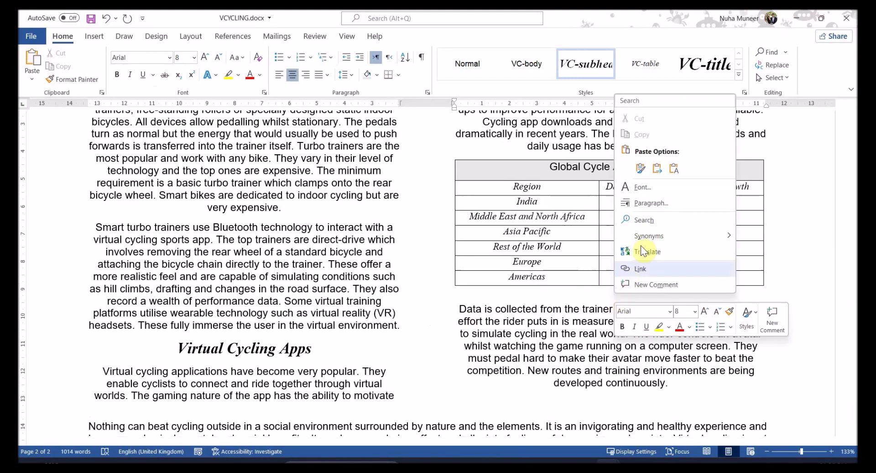
left_click(657, 207)
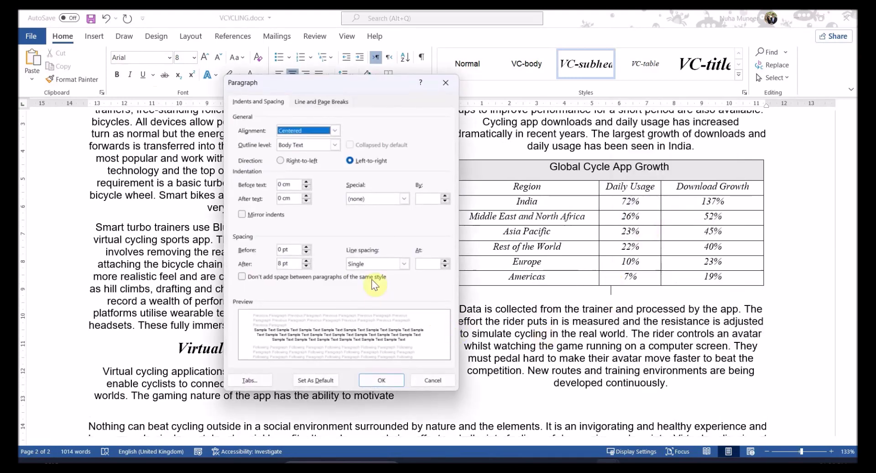
left_click(306, 268)
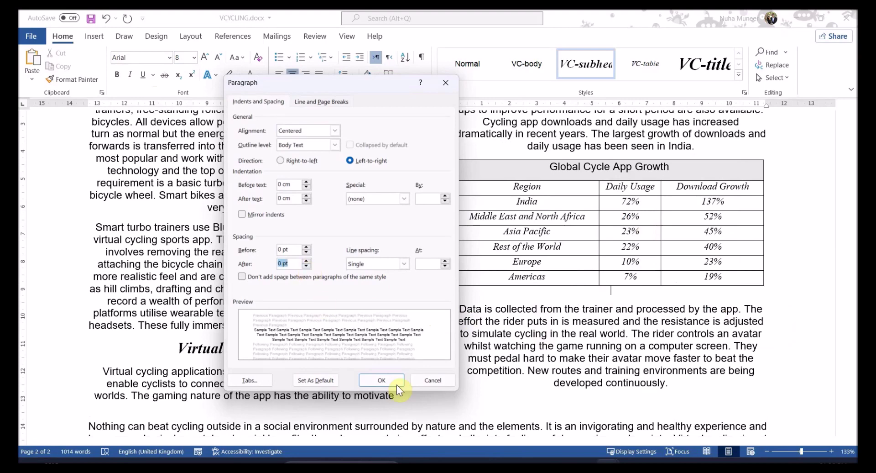
left_click(395, 383)
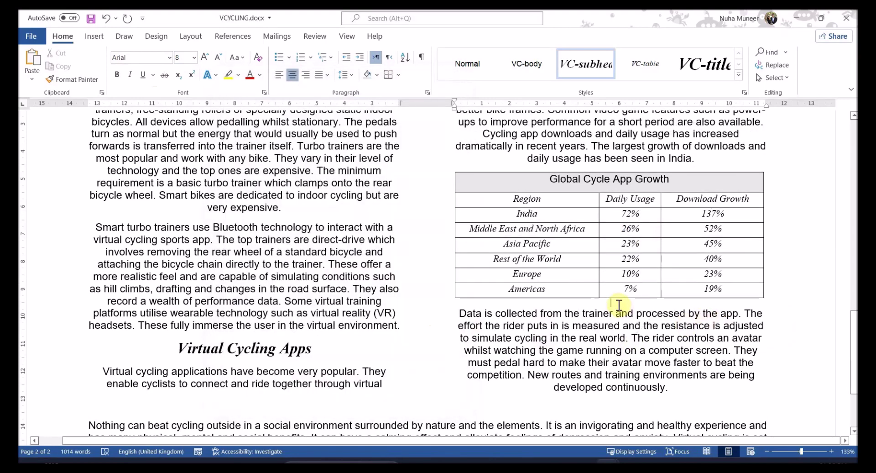
key("alt+Tab")
Read question 14's spell check, two-column, widows/orphans, no-blank-pages and style consistency checks
scroll(331, 319, "down", 6)
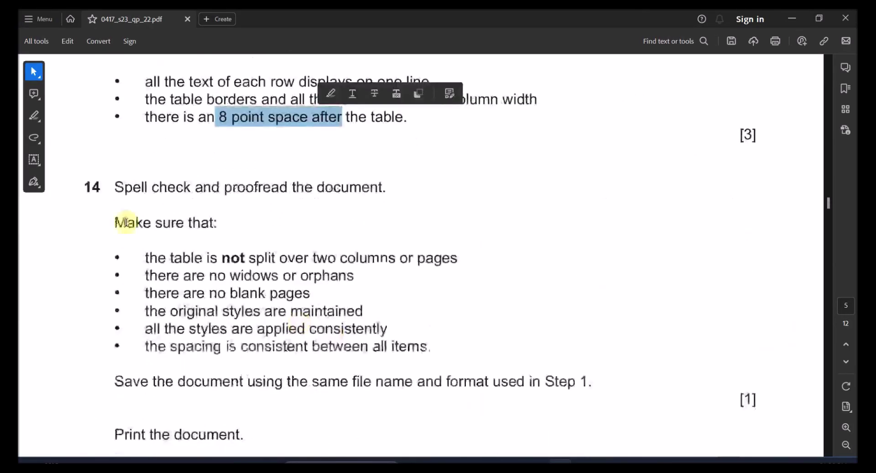
left_click_drag(148, 187, 282, 188)
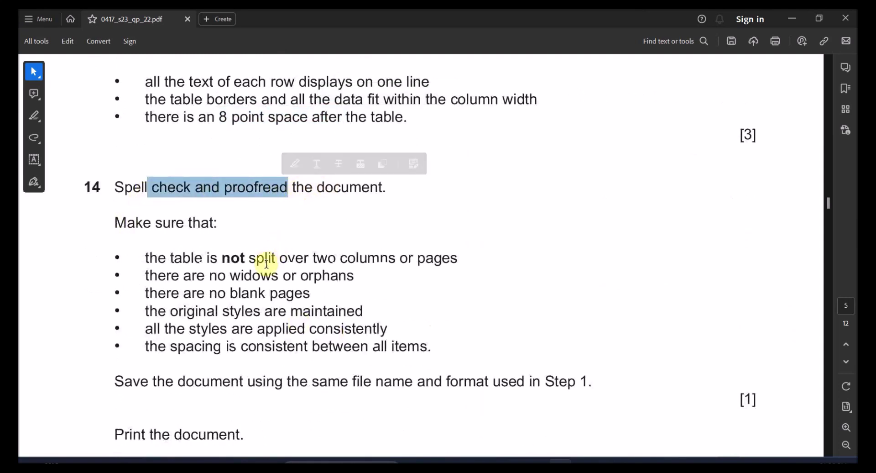
left_click_drag(395, 259, 303, 256)
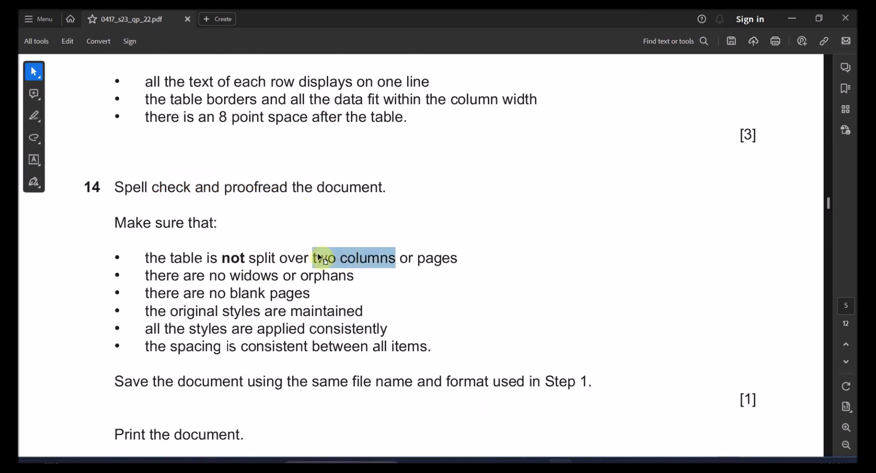
left_click_drag(231, 275, 344, 284)
left_click_drag(226, 294, 311, 293)
left_click_drag(212, 315, 319, 326)
left_click(342, 334)
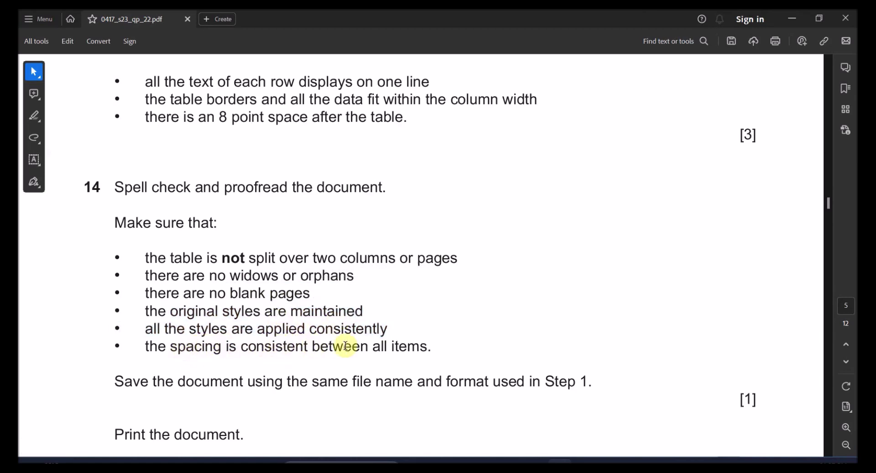
Read the print instruction, then return to the VCYCLING document in Word
scroll(502, 370, "down", 3)
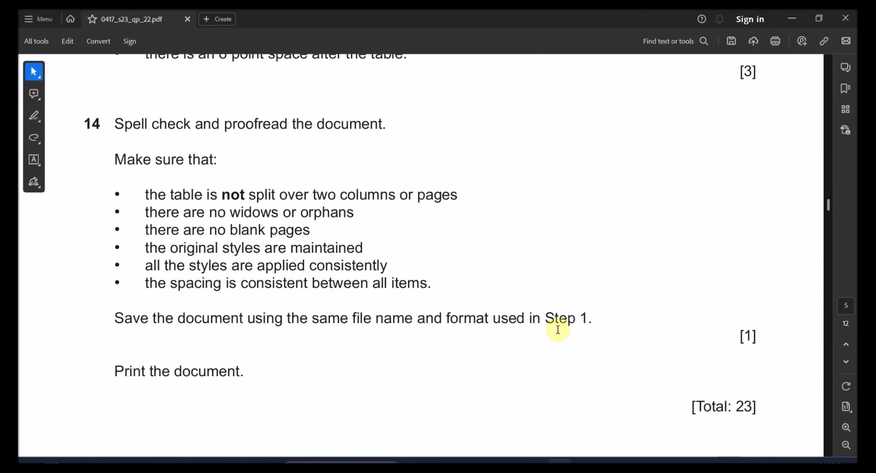
left_click_drag(576, 319, 529, 319)
left_click_drag(245, 370, 148, 371)
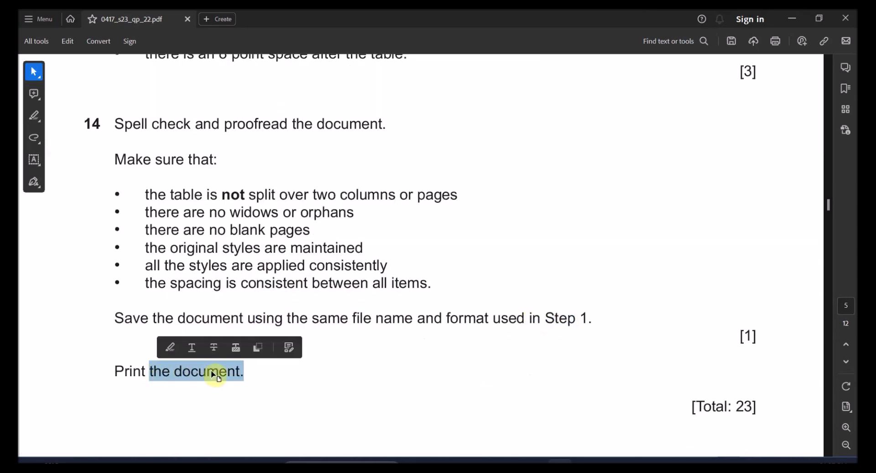
key("alt+Tab")
scroll(497, 322, "down", 3, "ctrl")
scroll(511, 352, "down", 2)
scroll(511, 354, "up", 20)
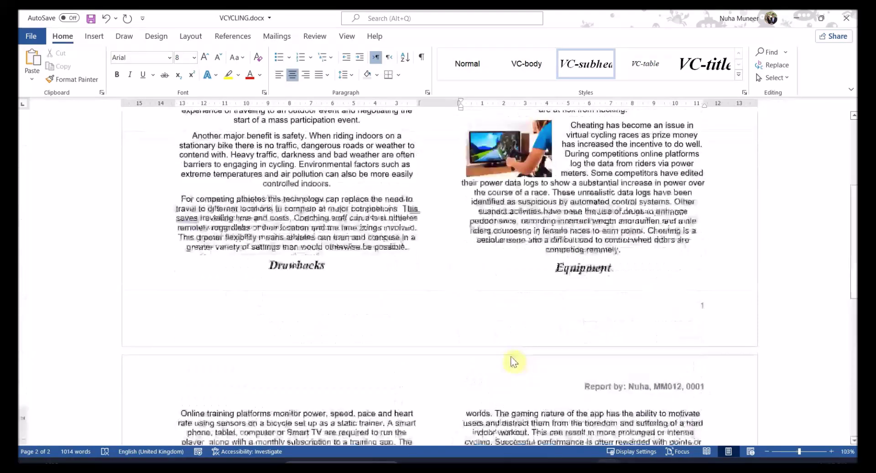
Insert a column break just before the Drawbacks heading
scroll(511, 358, "down", 8)
scroll(267, 365, "up", 3)
left_click(267, 296)
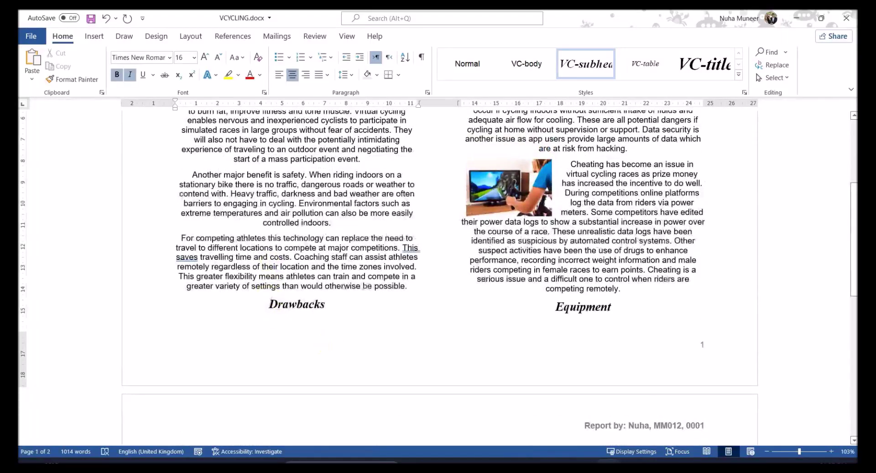
key("ctrl+shift+Return")
Proofread the pages, checking the Equipment heading's formatting
scroll(576, 358, "down", 7)
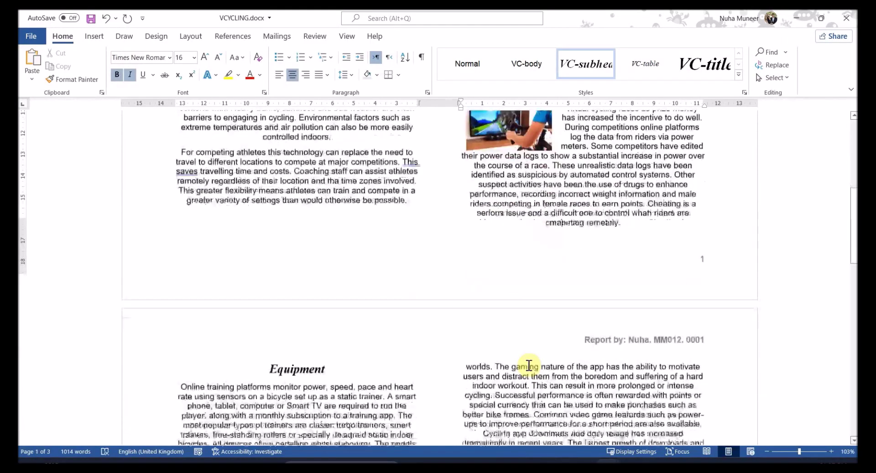
scroll(529, 365, "up", 5)
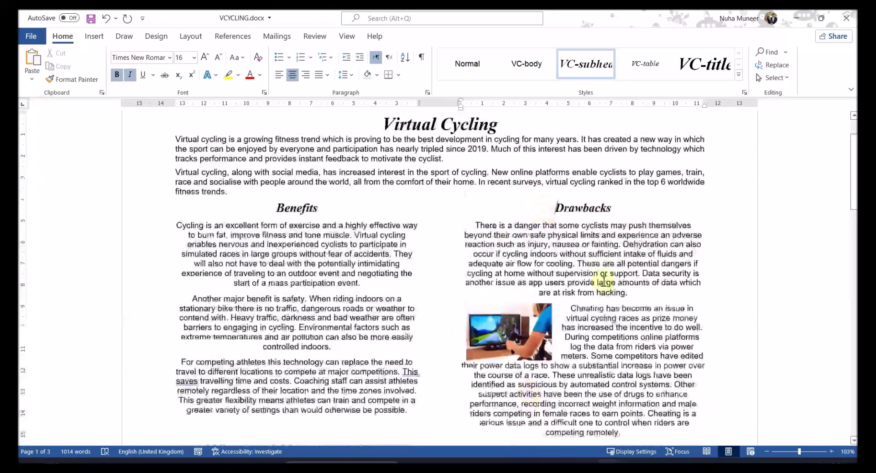
scroll(607, 337, "down", 5)
scroll(575, 294, "down", 8)
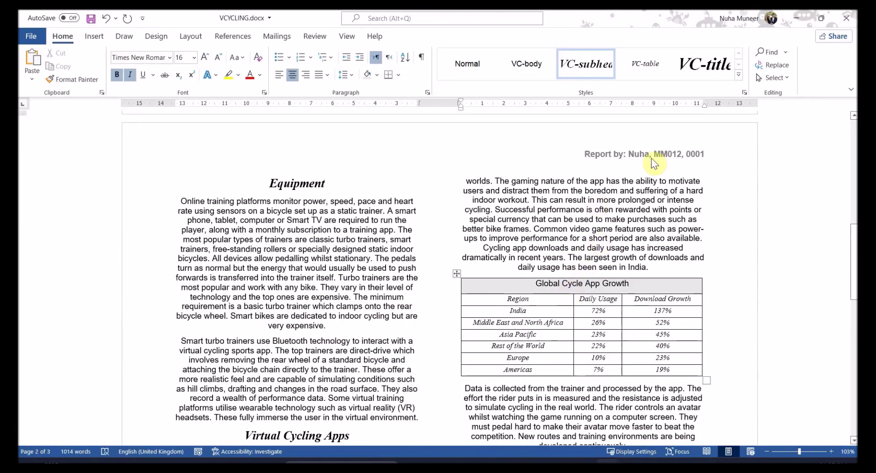
double_click(293, 181)
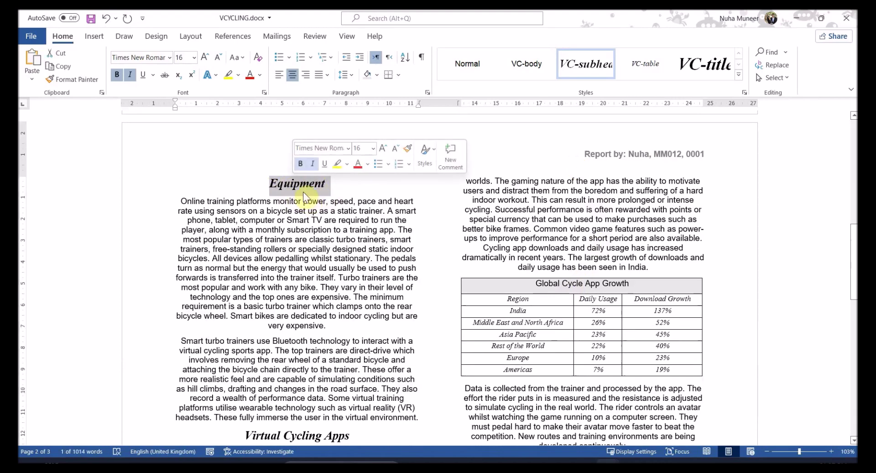
scroll(357, 293, "down", 4)
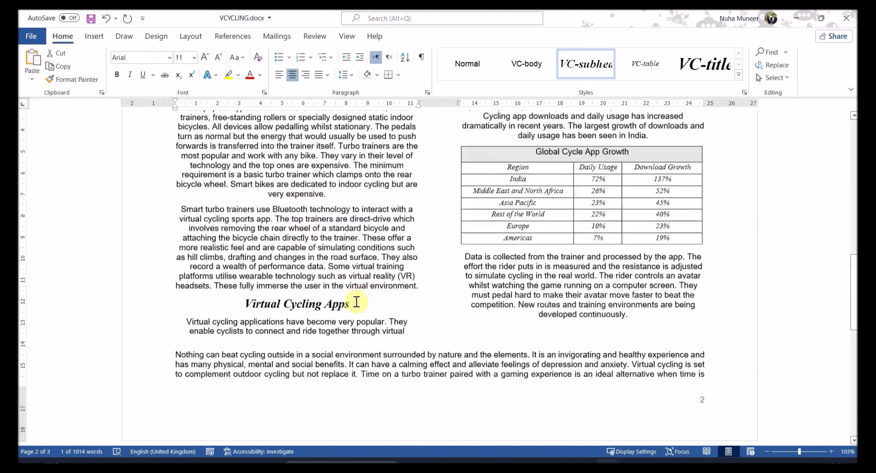
scroll(358, 307, "down", 5)
scroll(359, 307, "up", 20)
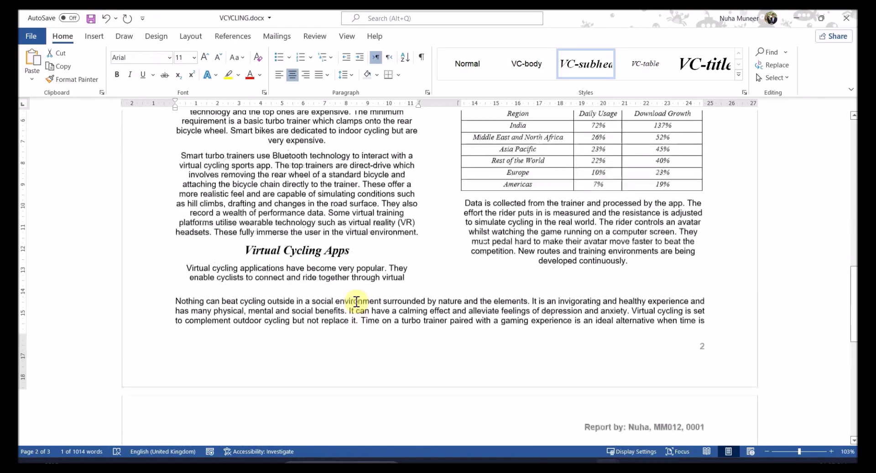
scroll(363, 314, "up", 3)
scroll(363, 315, "down", 20)
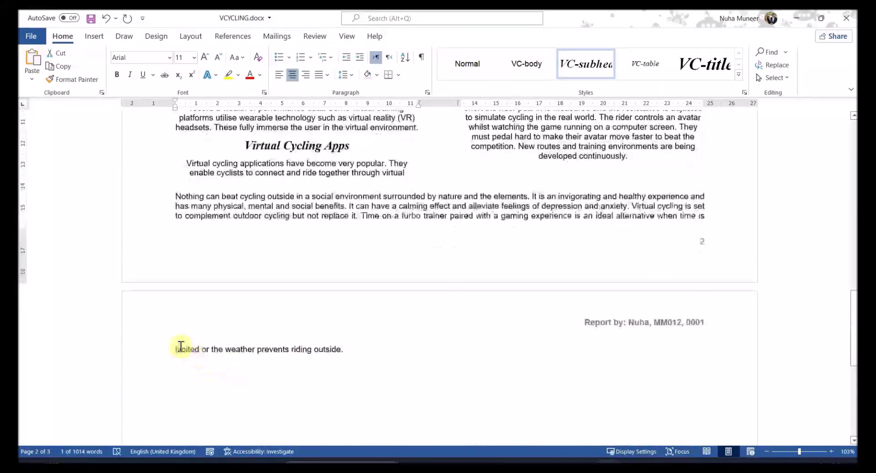
Inspect the single line spilling onto page 3 and review the surrounding layout
left_click(179, 346)
scroll(254, 391, "down", 2)
scroll(504, 378, "up", 15)
scroll(502, 381, "up", 12)
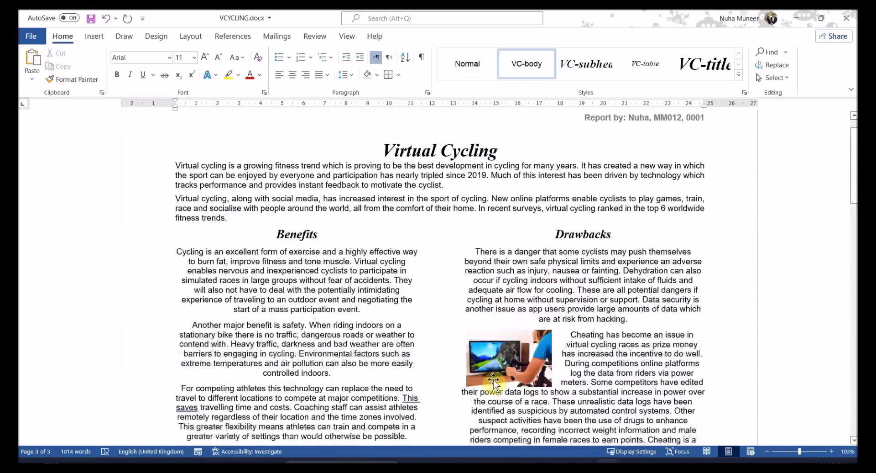
scroll(448, 352, "down", 8)
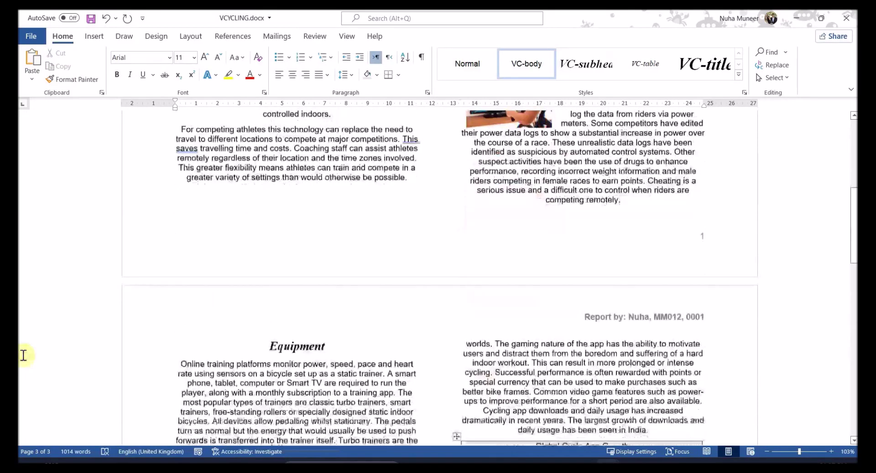
scroll(448, 353, "down", 2, "ctrl")
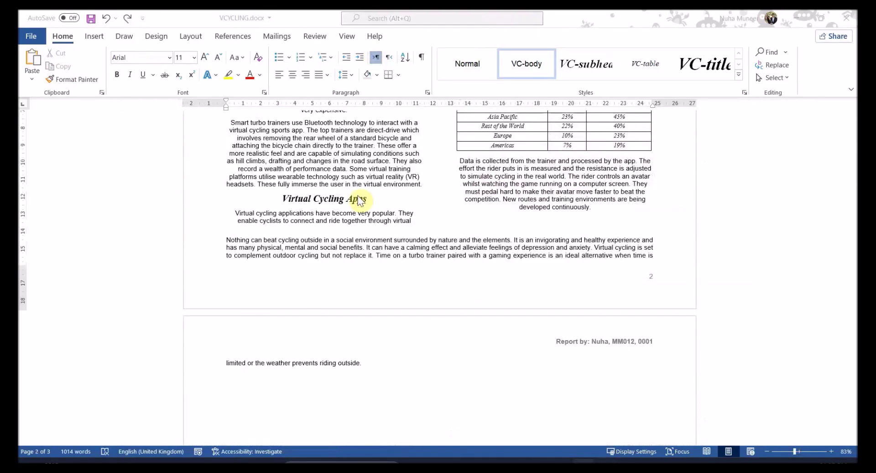
scroll(347, 228, "up", 3)
With all text selected, show the Paragraph dialog's Line and Page Breaks settings
key("ctrl+a")
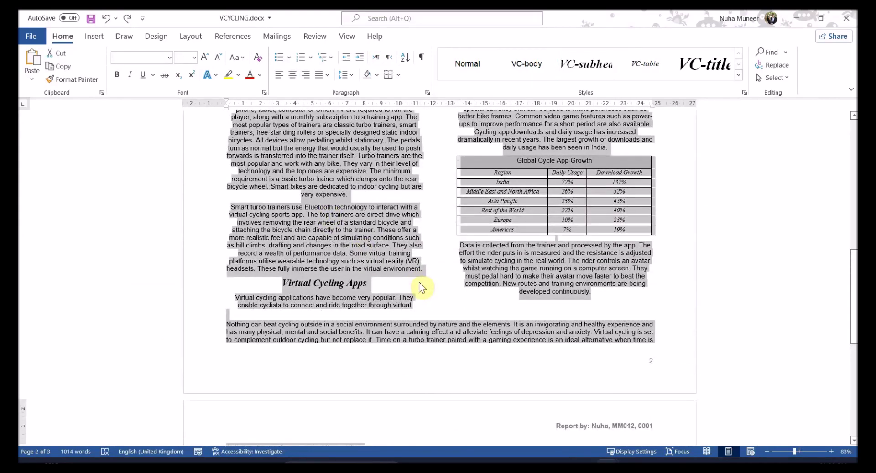
scroll(418, 288, "down", 4)
right_click(364, 211)
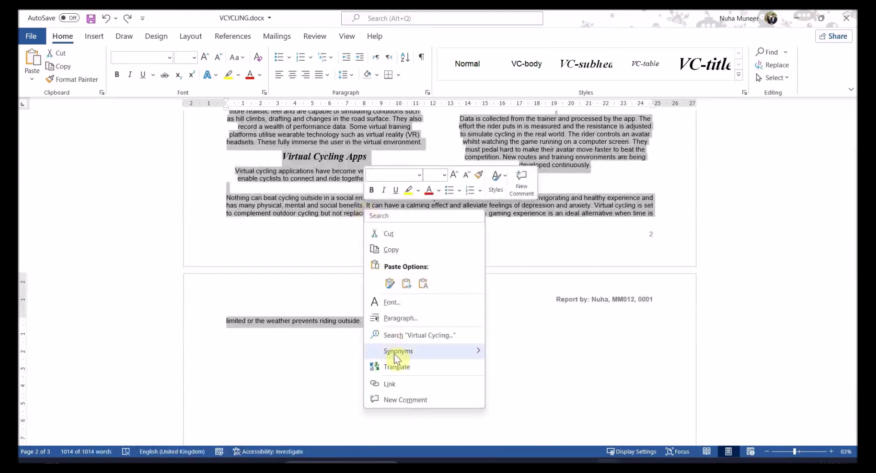
left_click(398, 318)
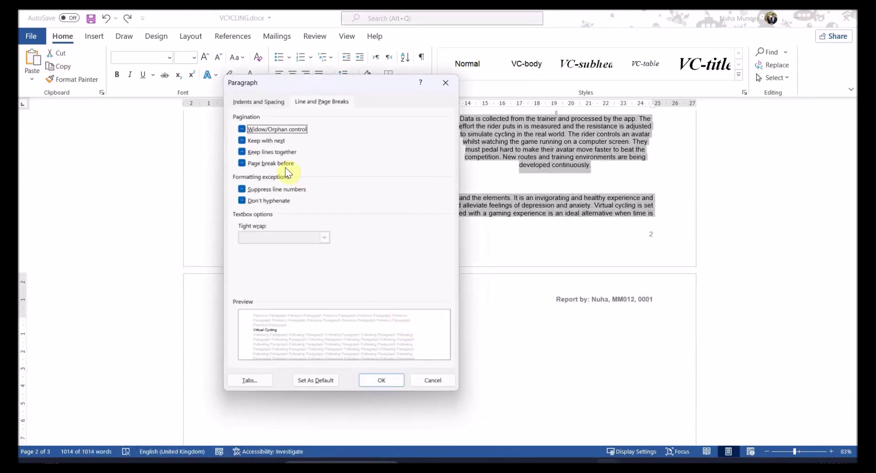
left_click(315, 102)
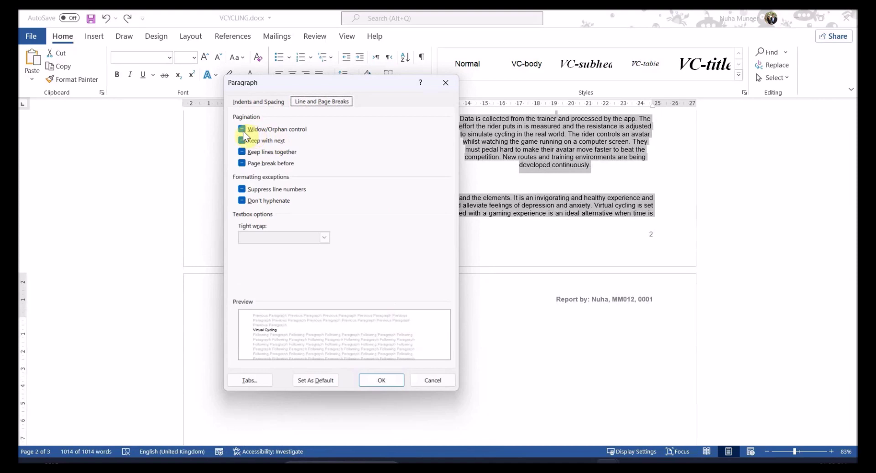
Confirm widow/orphan control for the text in the Paragraph dialog and check the question paper
left_click(381, 379)
left_click(358, 337)
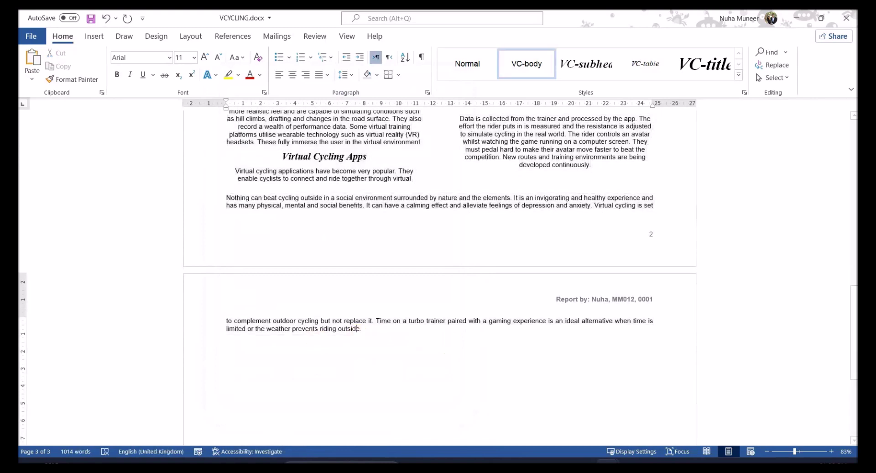
key("alt+Tab")
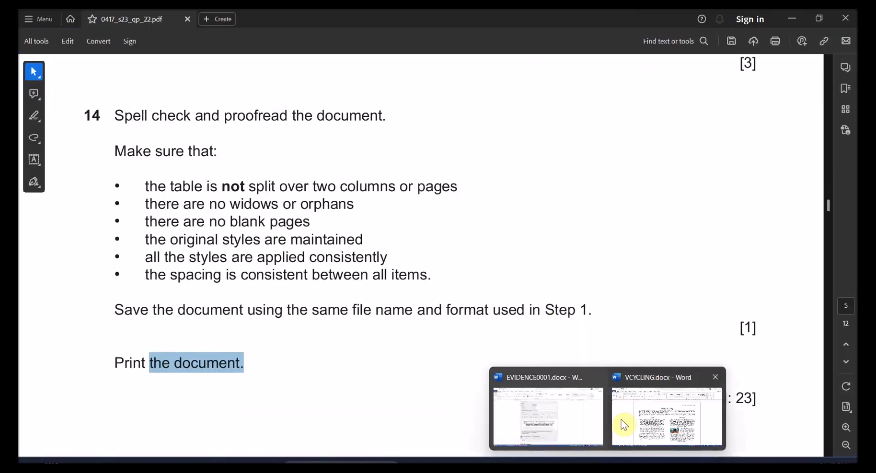
Run Review > Spelling & Grammar on VCYCLING, ignoring the flagged suggestion, then return to the question paper
left_click(621, 421)
left_click(321, 40)
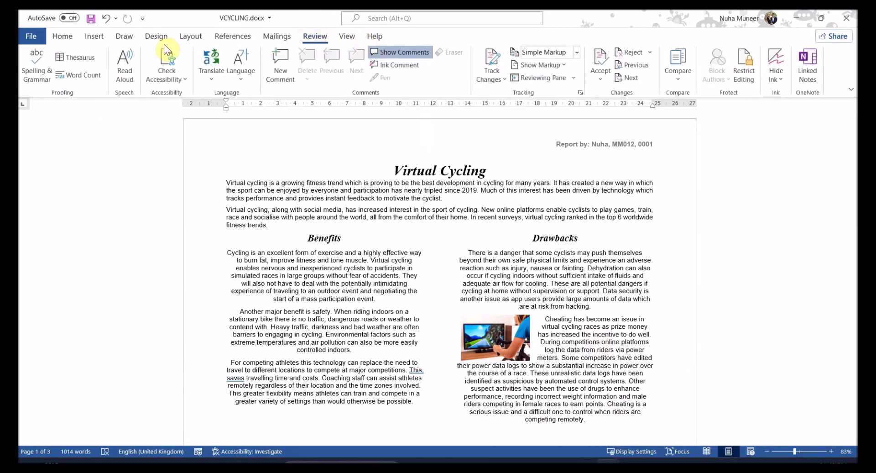
left_click(39, 61)
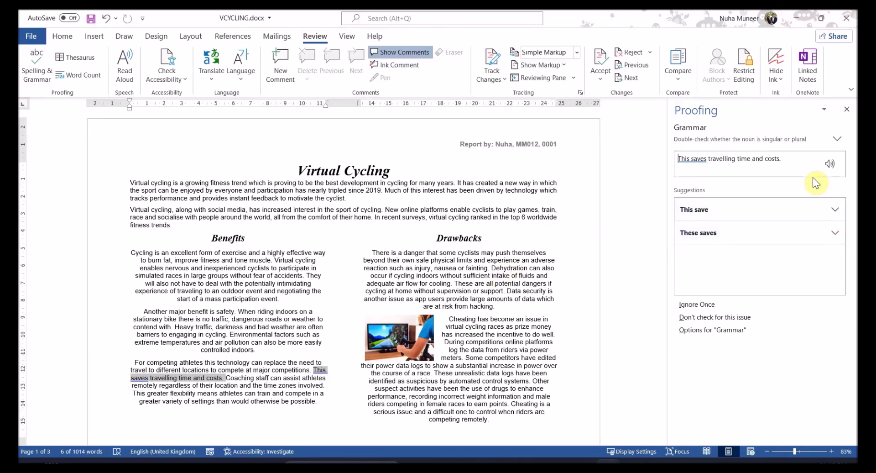
left_click(695, 304)
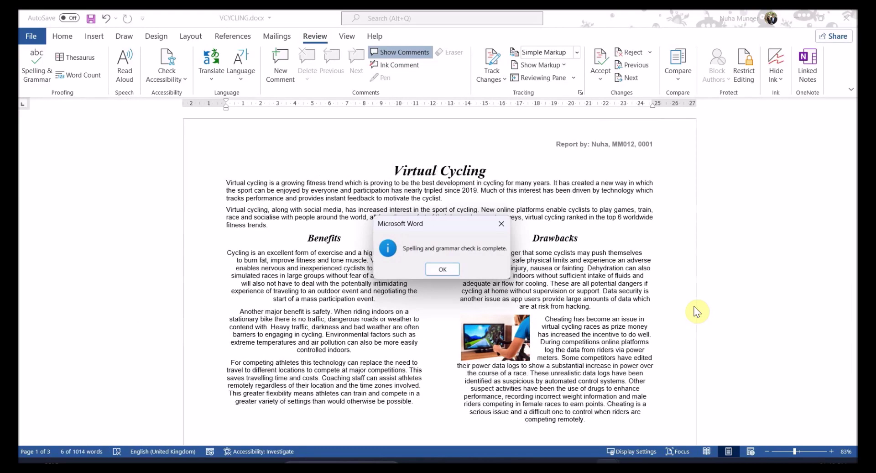
left_click(443, 269)
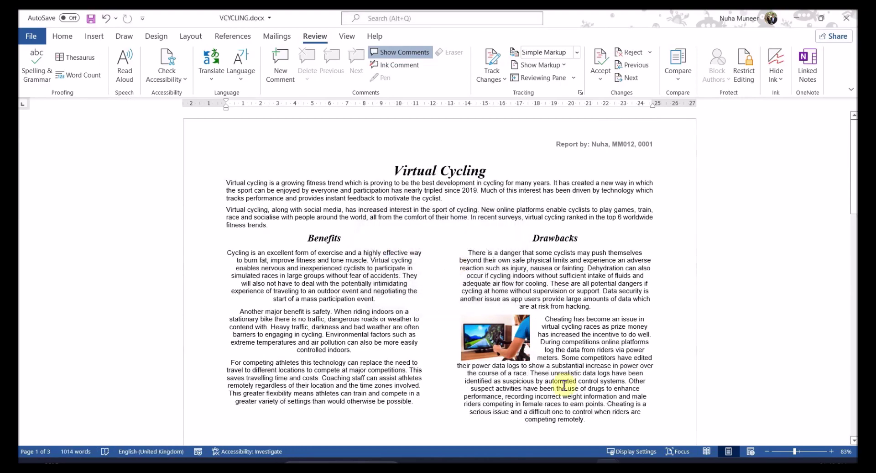
scroll(565, 385, "down", 20)
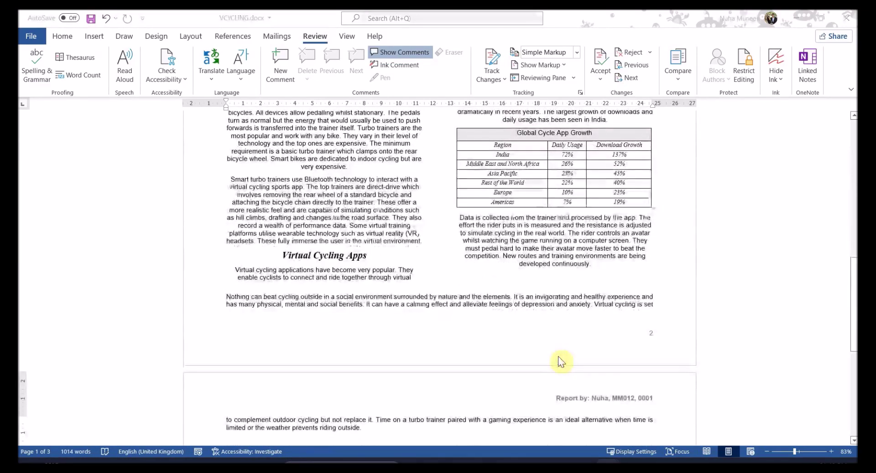
key("alt+Tab")
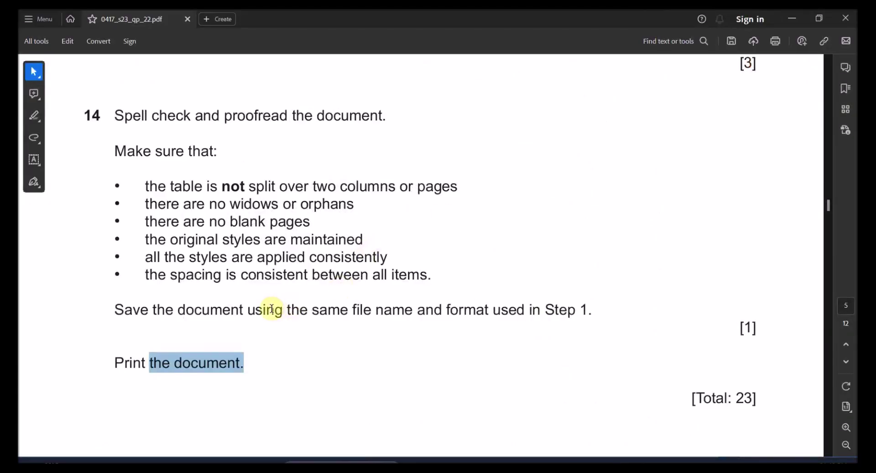
Read the question paper's requirement to align the image right of its paragraph
left_click_drag(272, 309, 427, 308)
scroll(297, 211, "up", 6)
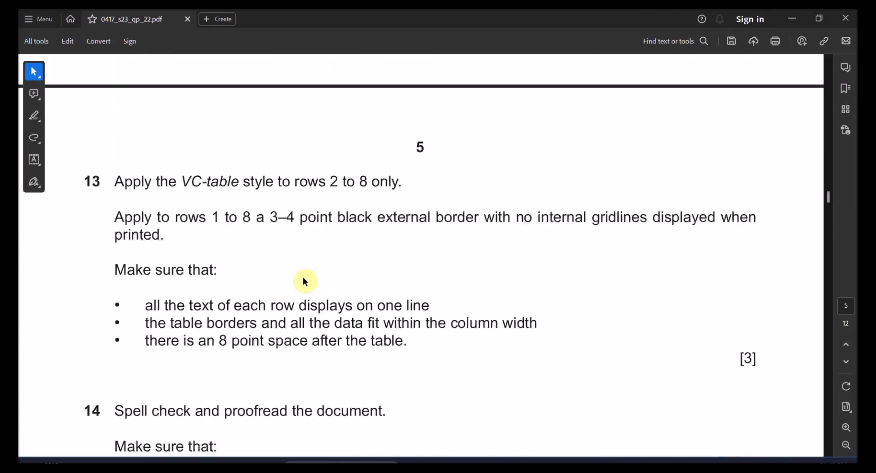
scroll(303, 281, "up", 10)
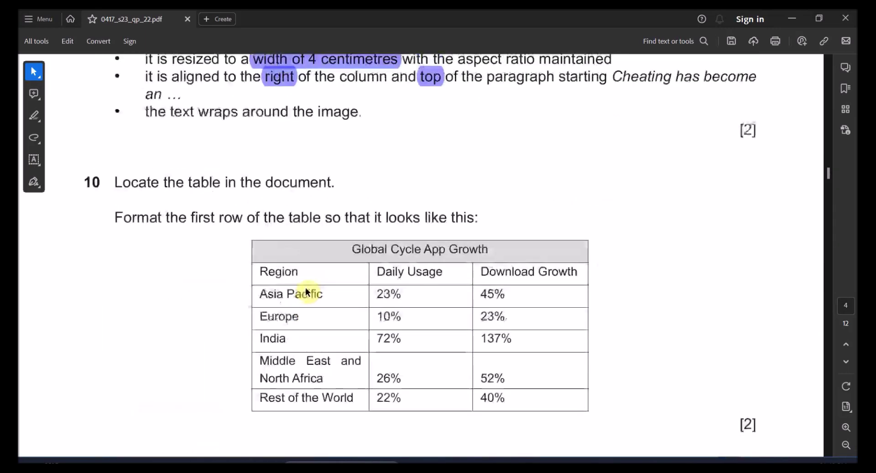
scroll(307, 292, "up", 3)
left_click(430, 183)
left_click(294, 188)
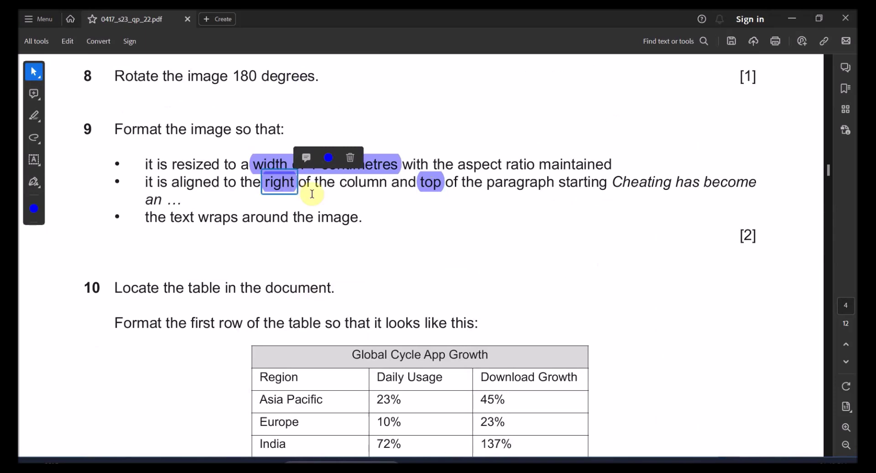
key("alt+Tab")
Move the cycling picture to the right of the Cheating paragraph so text wraps around it
scroll(530, 278, "up", 10)
scroll(528, 276, "up", 5, "ctrl")
left_click(555, 381)
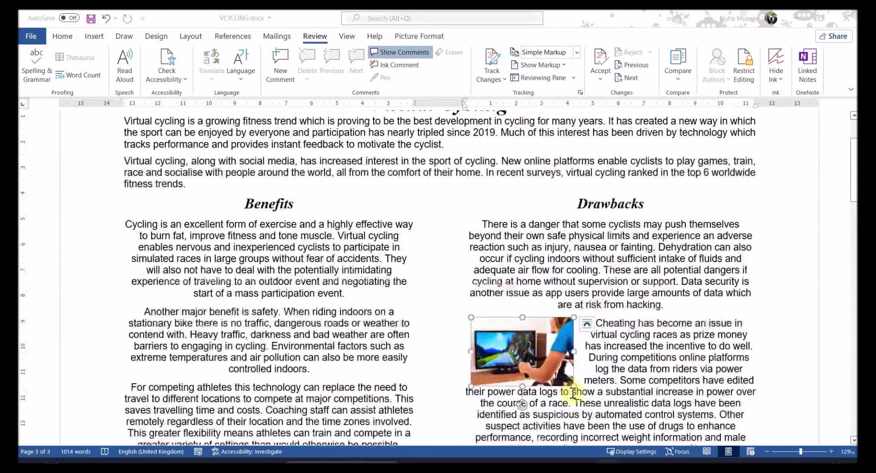
key("alt+Tab")
left_click(289, 184)
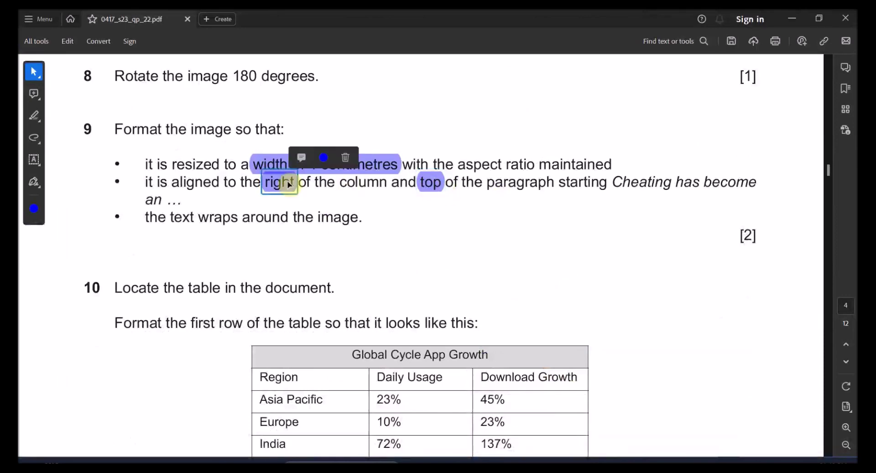
key("alt+Tab")
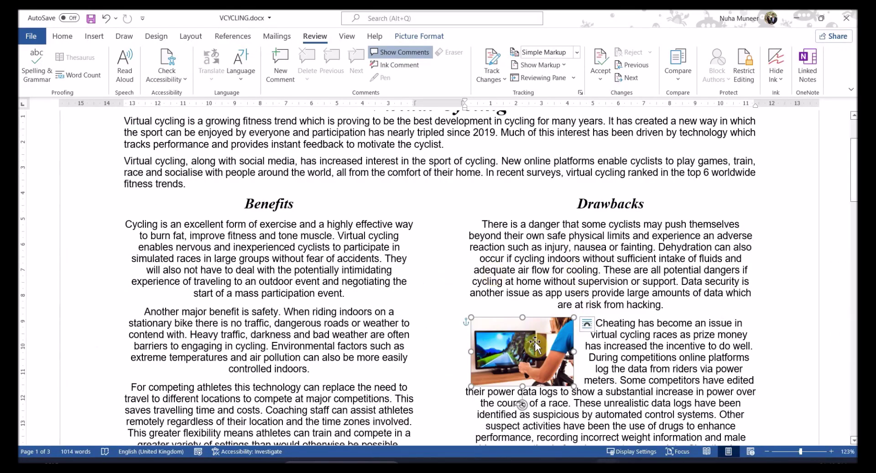
left_click_drag(651, 348, 672, 351)
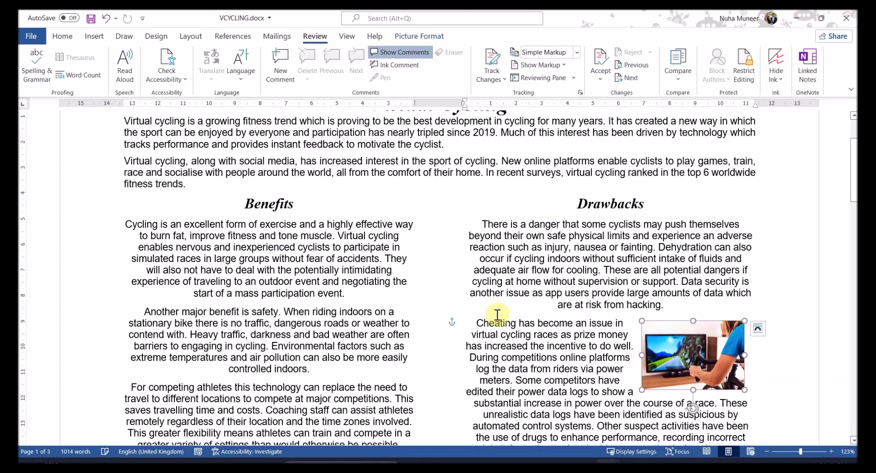
scroll(522, 284, "down", 3)
left_click(521, 286)
Review the question paper's final save-and-print instructions
key("alt+Tab")
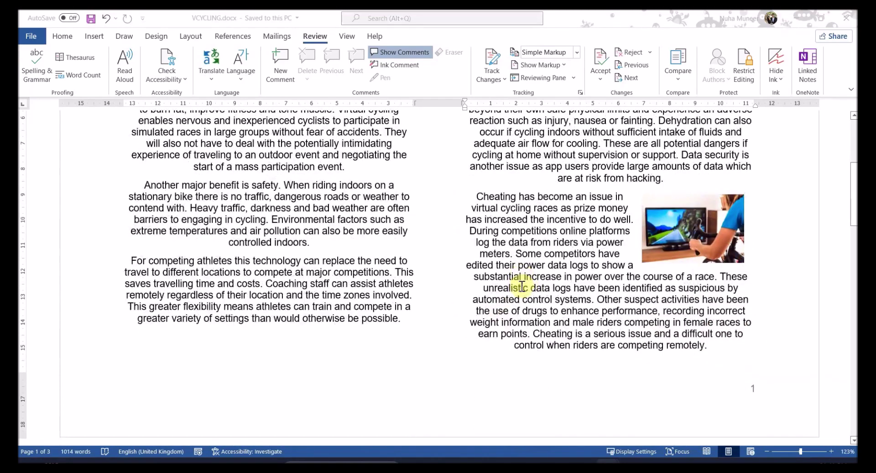
scroll(466, 338, "down", 5)
scroll(464, 338, "down", 20)
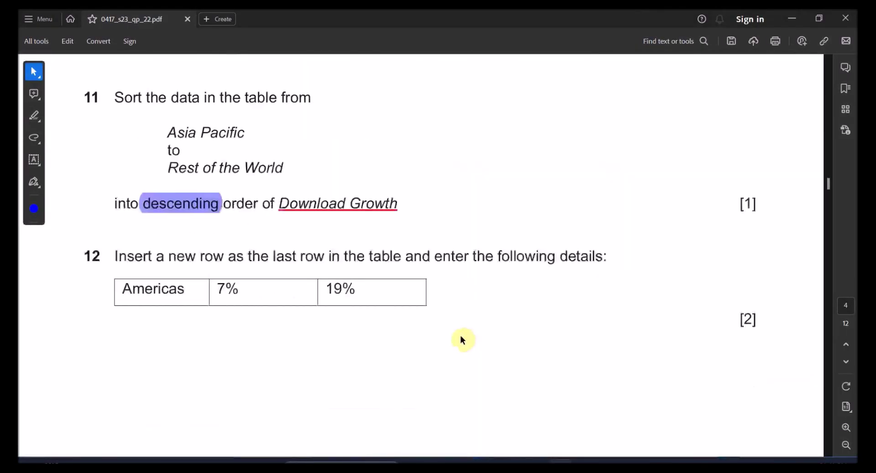
scroll(374, 374, "down", 5)
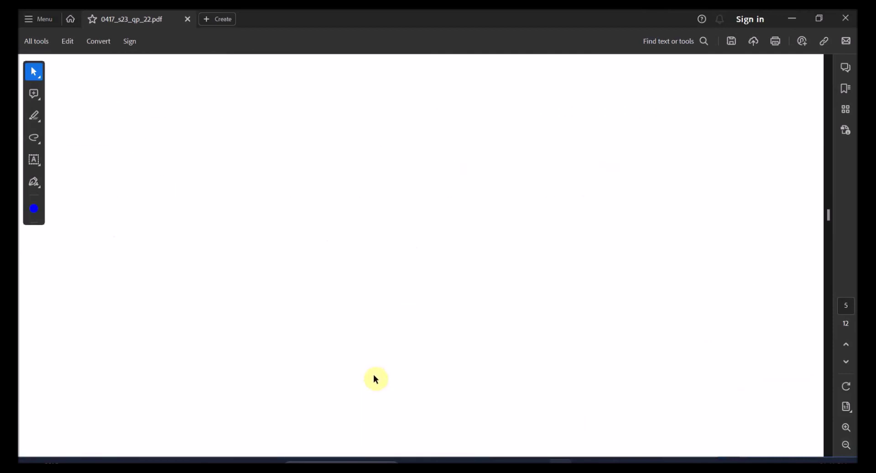
scroll(374, 374, "up", 3)
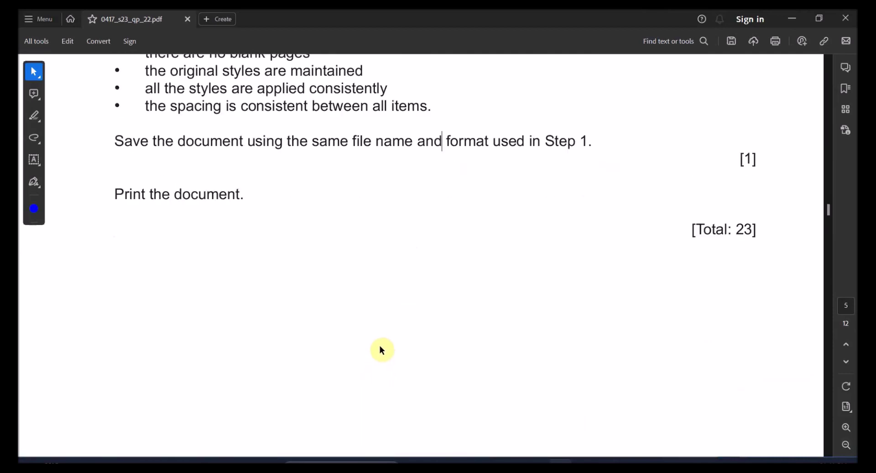